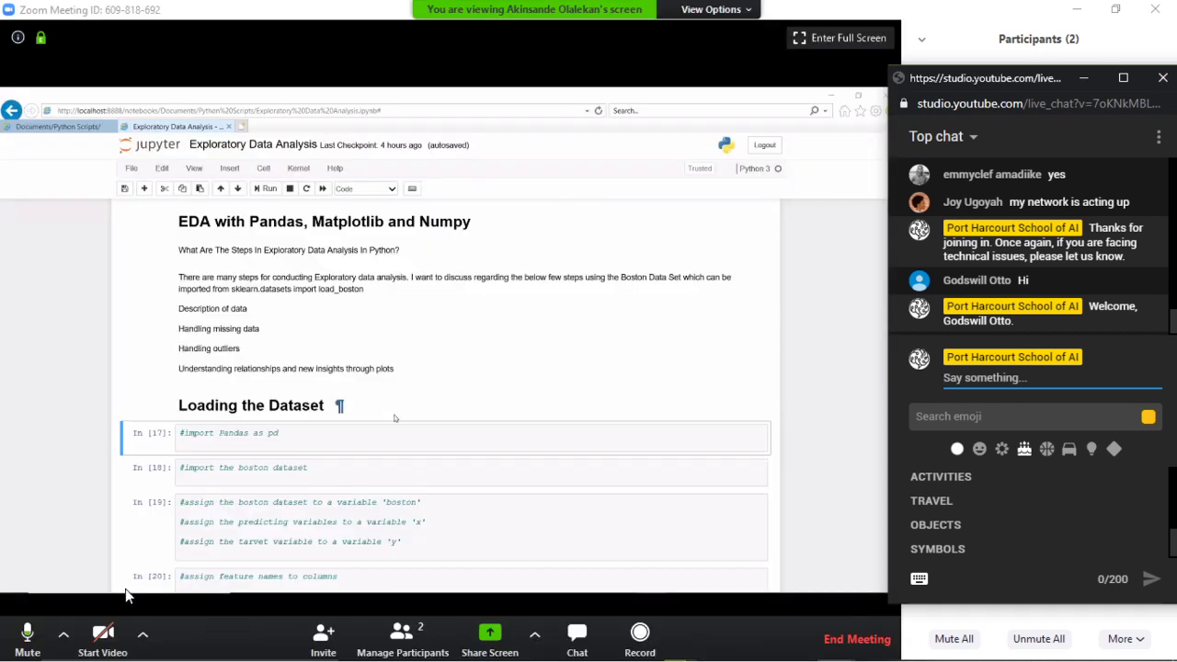
# - Mute the host's own microphone in the meeting and raise the system volume
pyautogui.click(28, 632)
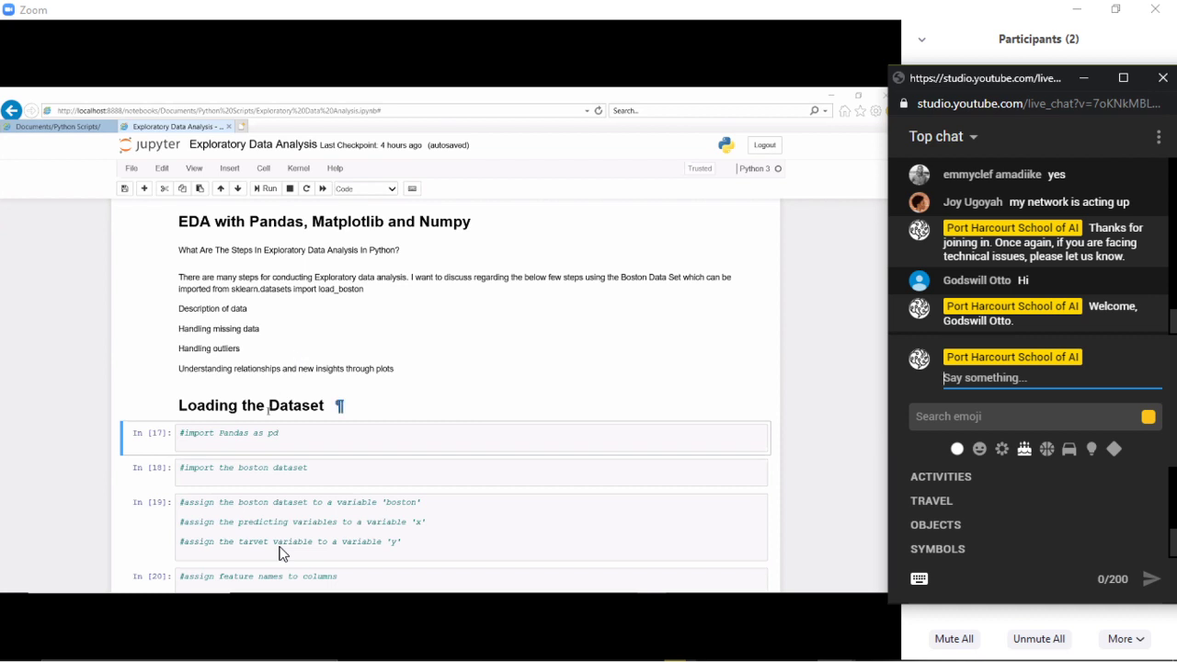
pyautogui.press('XF86AudioRaiseVolume')
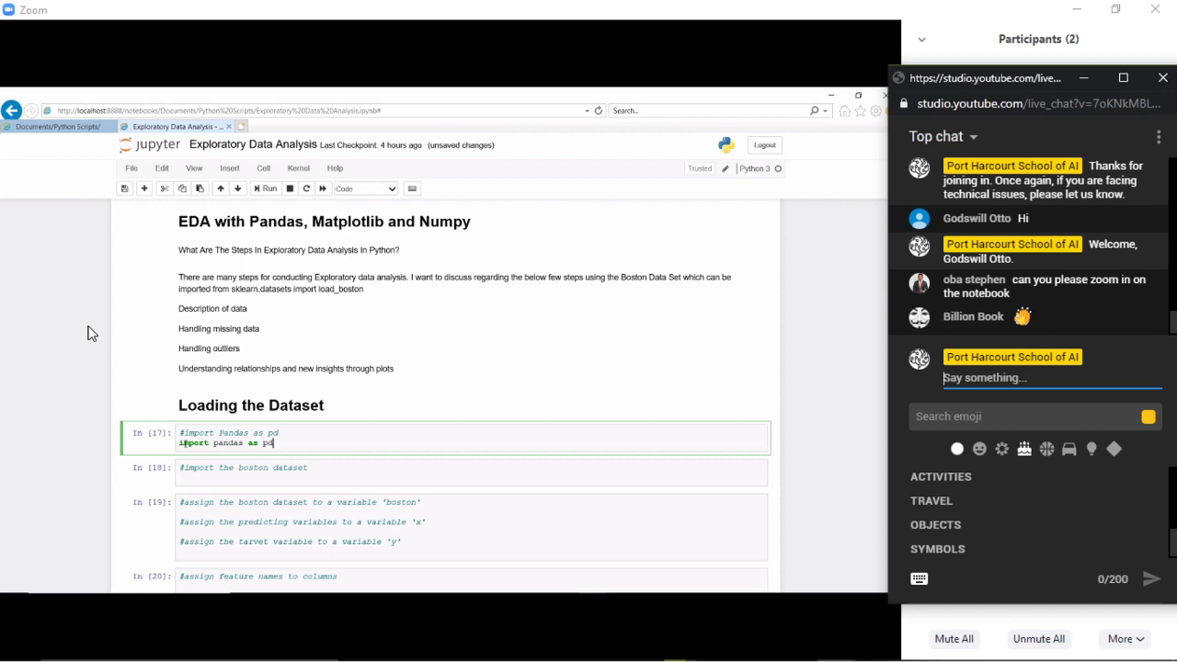
# - Privately ask the presenter 'Please can you zoom in on the notebook?', then return to the YouTube chat
pyautogui.click(1085, 79)
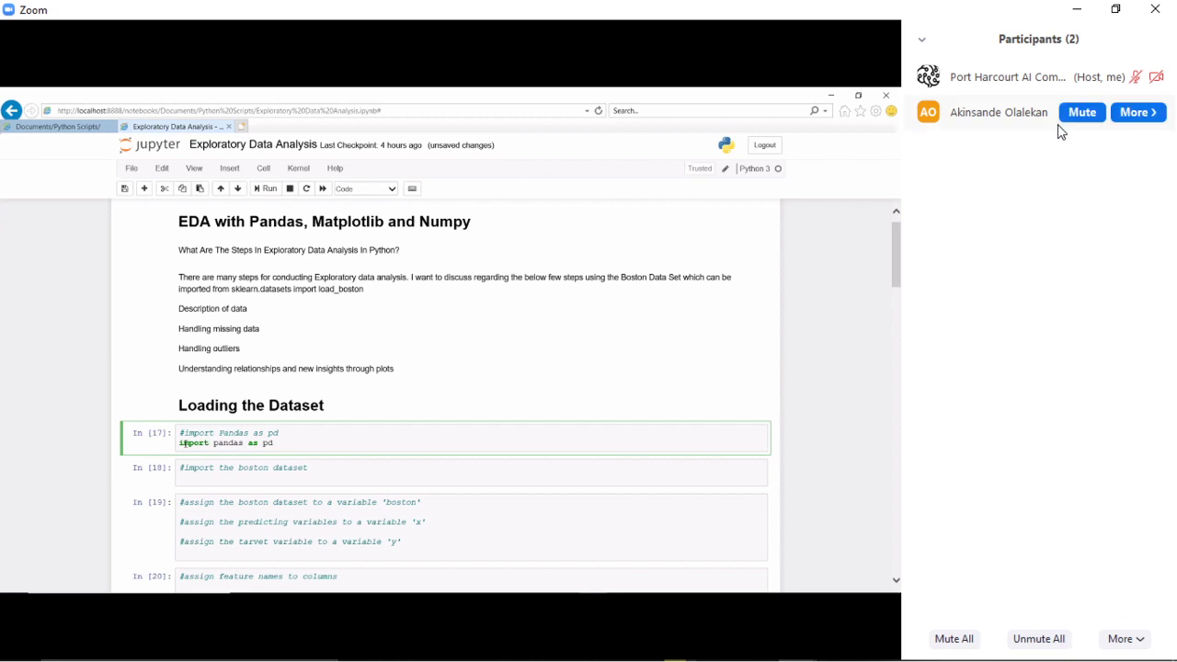
pyautogui.click(1138, 112)
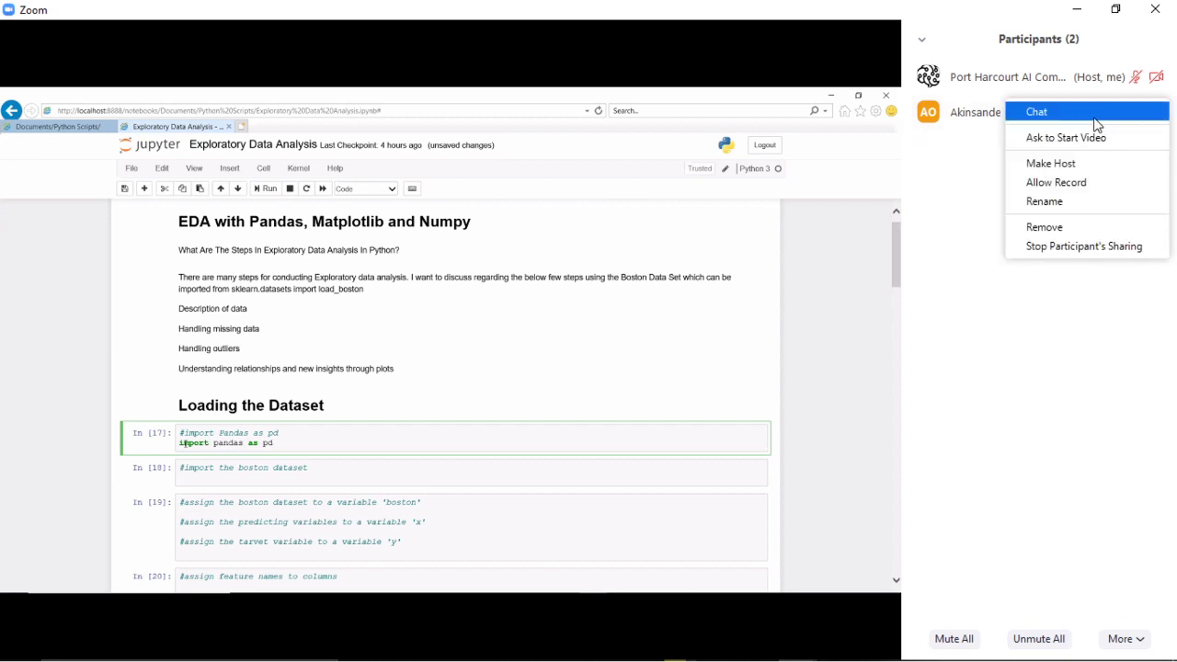
pyautogui.click(1095, 116)
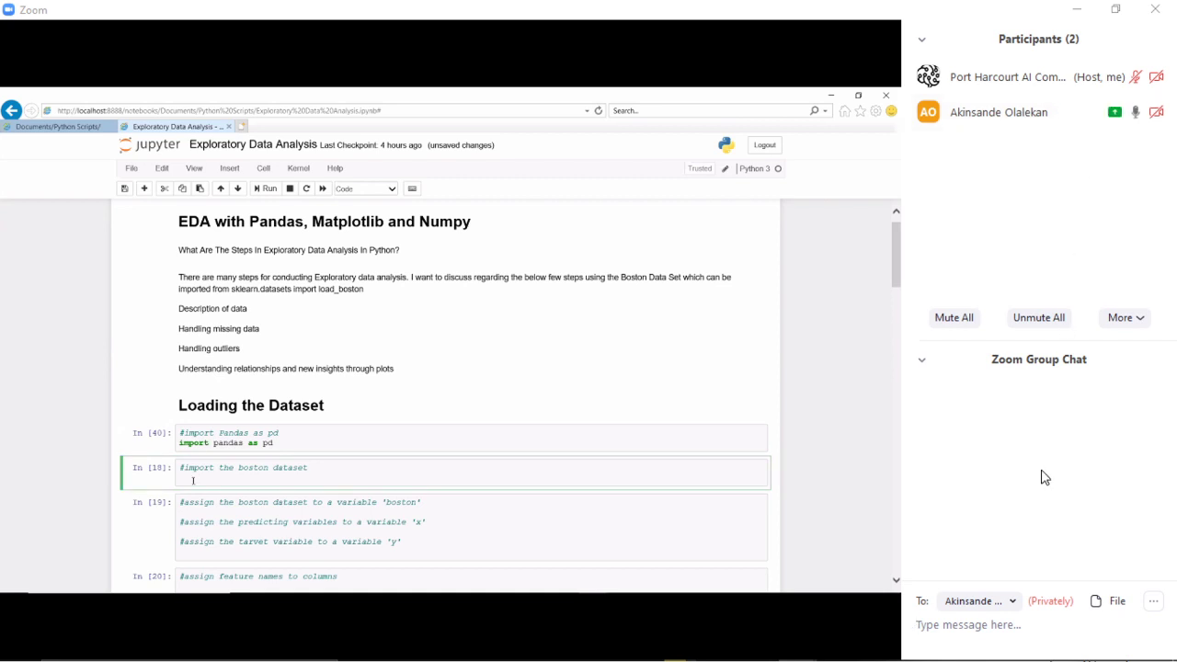
pyautogui.write('Please can ')
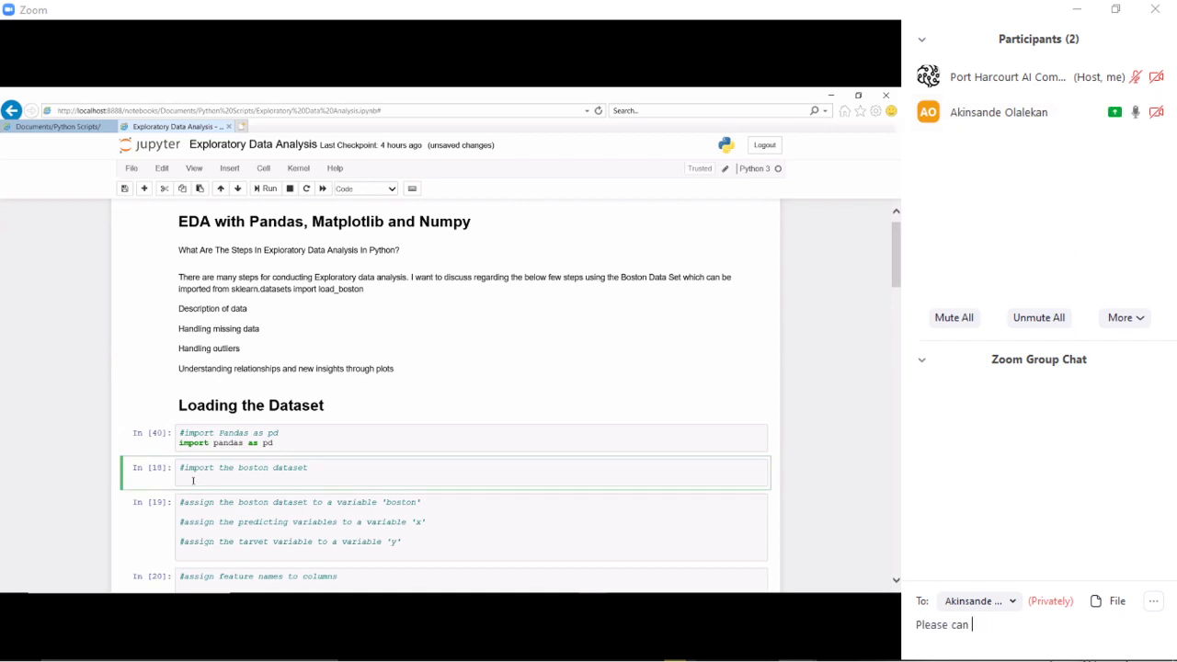
pyautogui.write('you zoom in on the note')
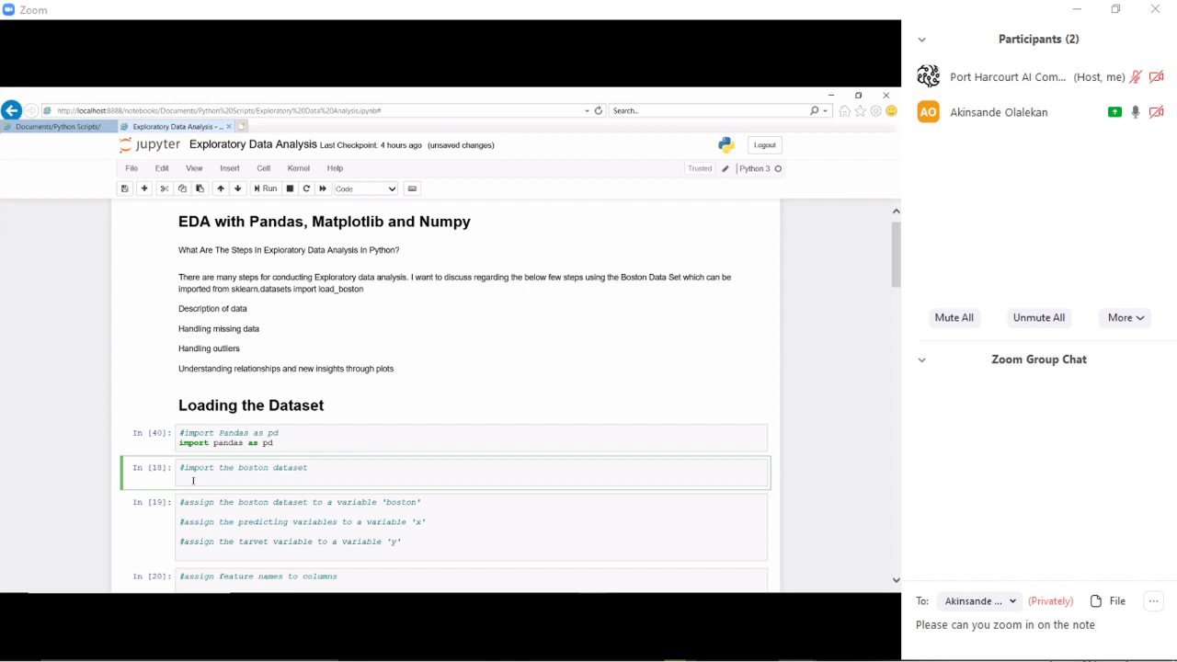
pyautogui.write('book?')
pyautogui.press('Return')
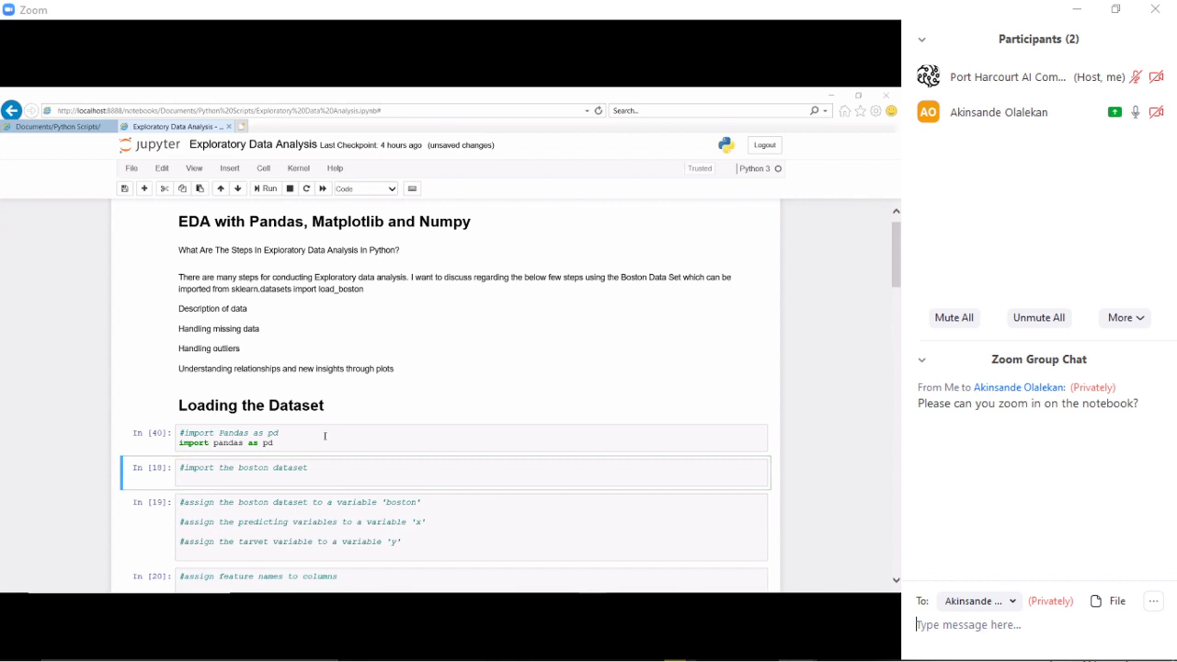
pyautogui.click(235, 463)
pyautogui.hotkey('alt', 'Tab')
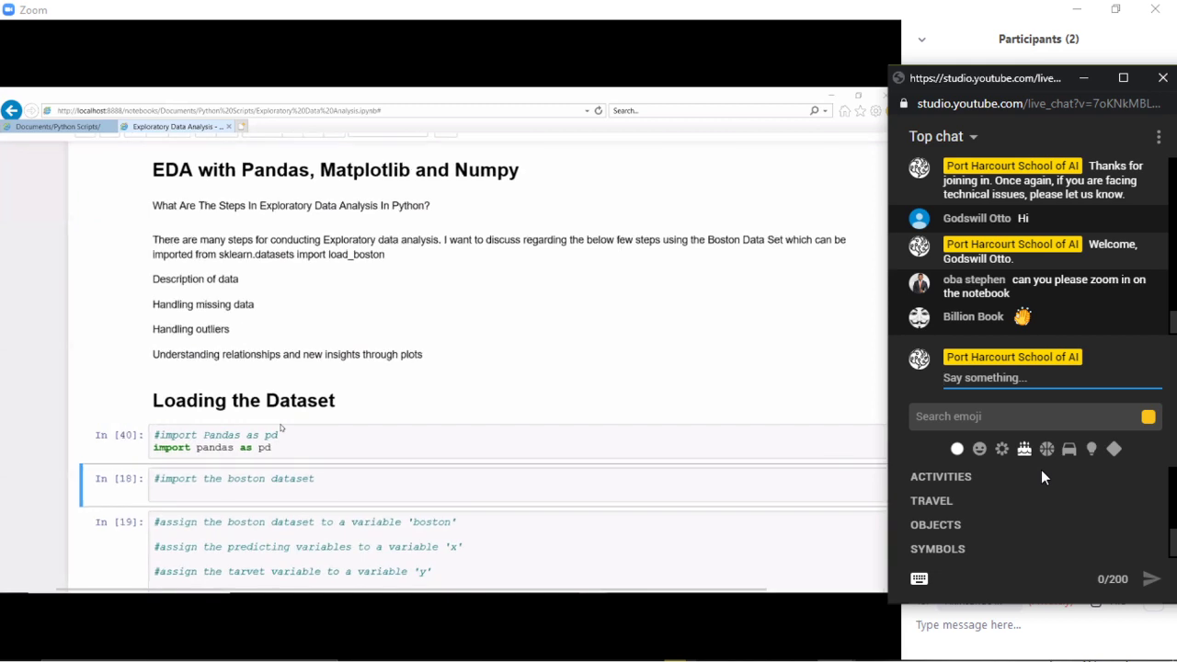
# - Reply 'Thank you. Yes.' in the Zoom chat and switch back to the other window
pyautogui.hotkey('alt', 'Tab')
pyautogui.write('Th')
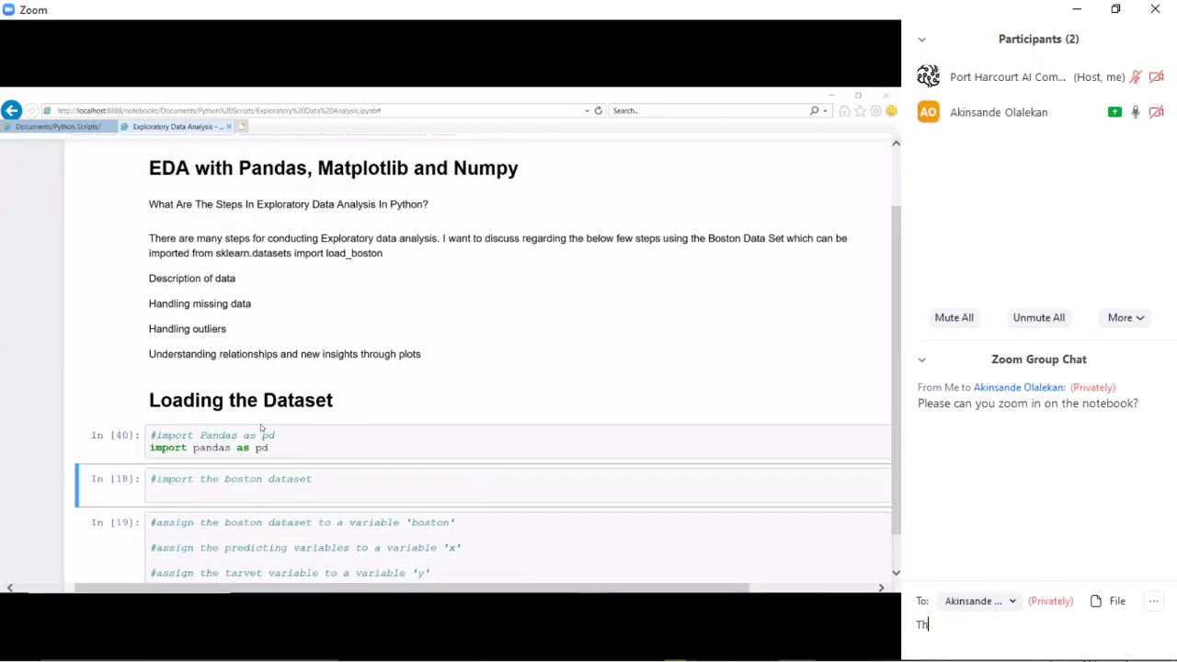
pyautogui.write('ank you. Yes.')
pyautogui.press('Return')
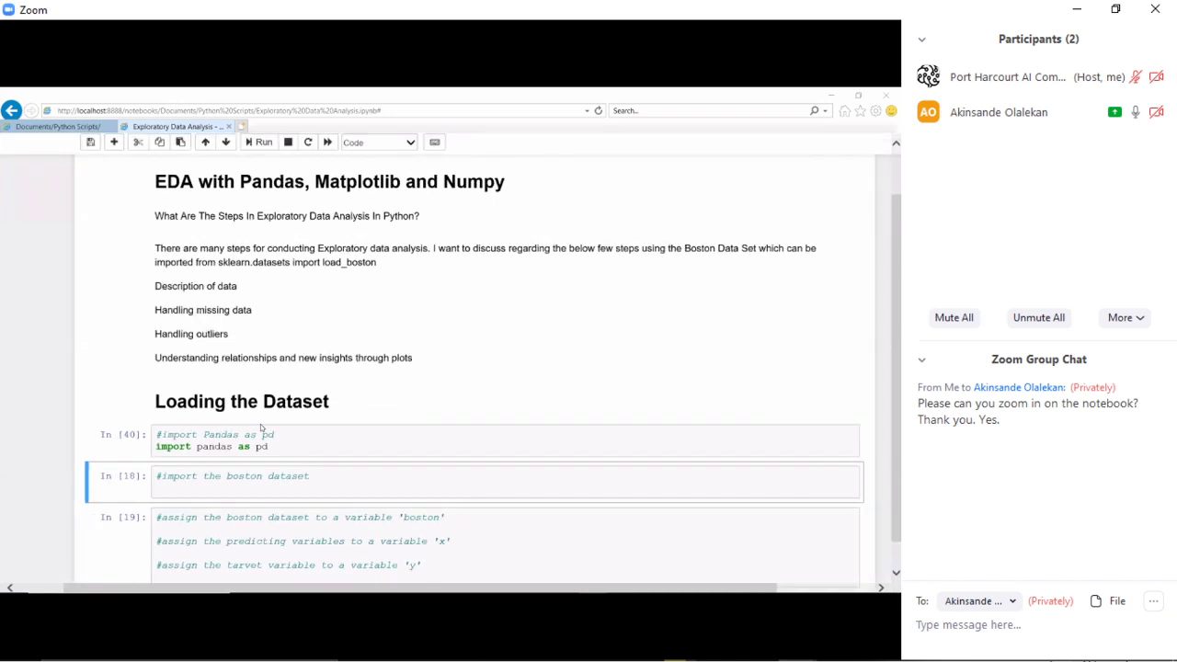
pyautogui.hotkey('alt', 'Tab')
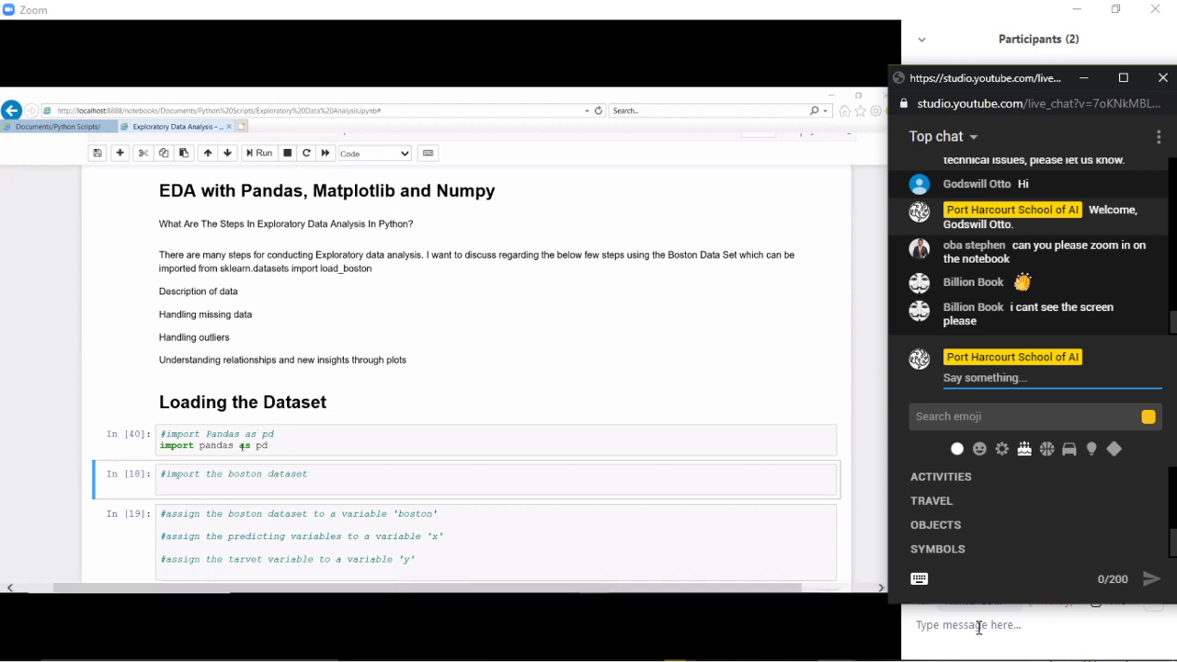
# - Unmute the microphone briefly, then mute it again
pyautogui.moveTo(4, 651)
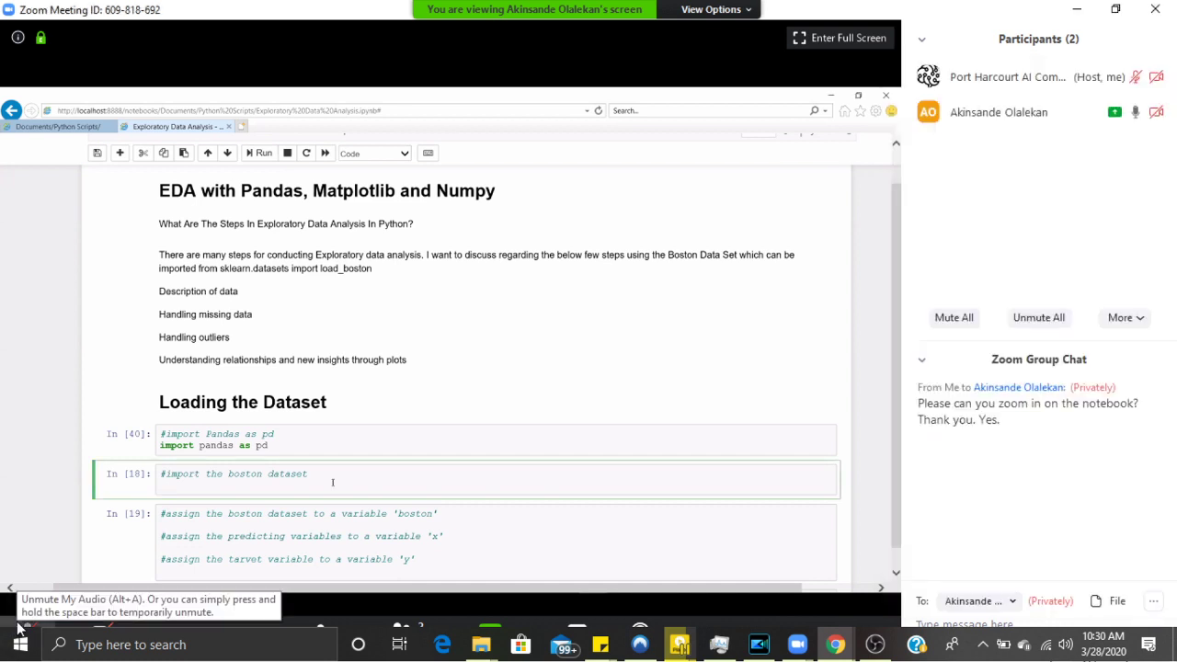
pyautogui.click(20, 625)
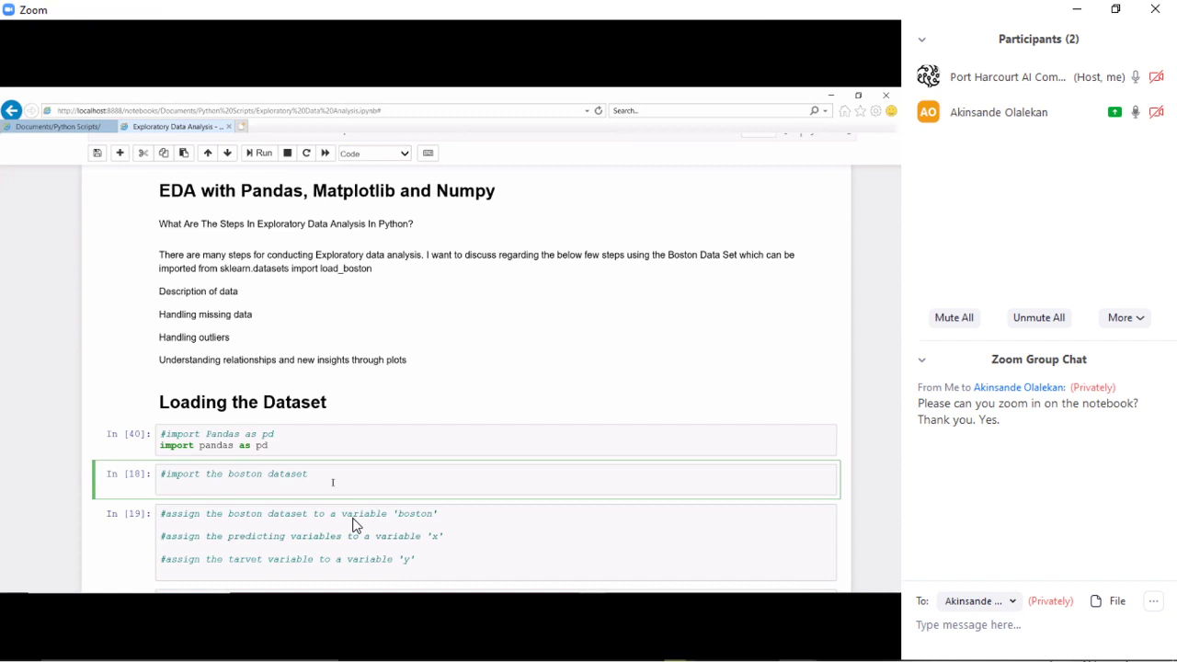
pyautogui.click(33, 634)
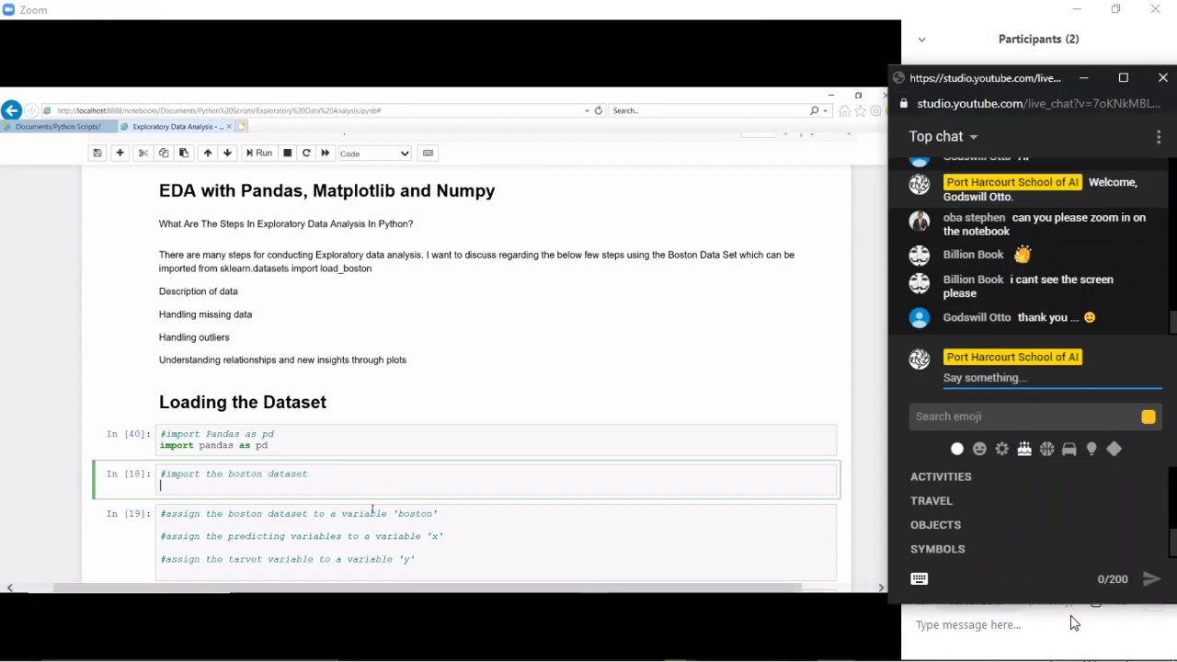
# - Run 'from sklearn.datasets import load_boston' and type 'boston = load_boston()' in the next cell
pyautogui.write('from sklearn.datasets im')
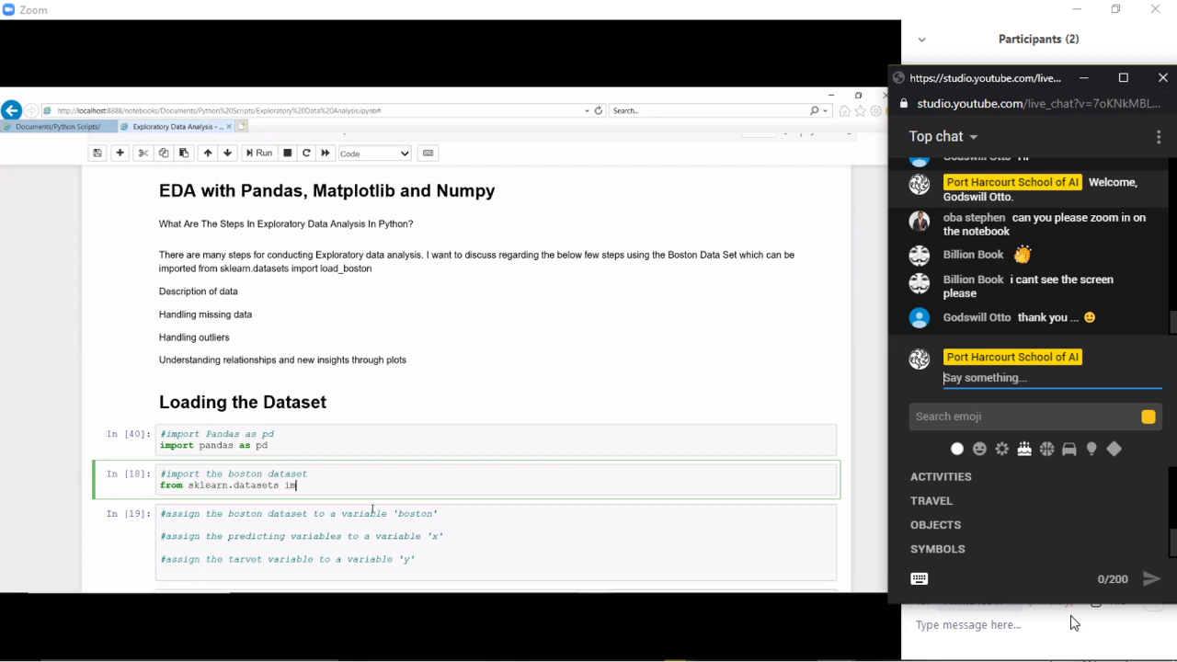
pyautogui.write('port load_boston')
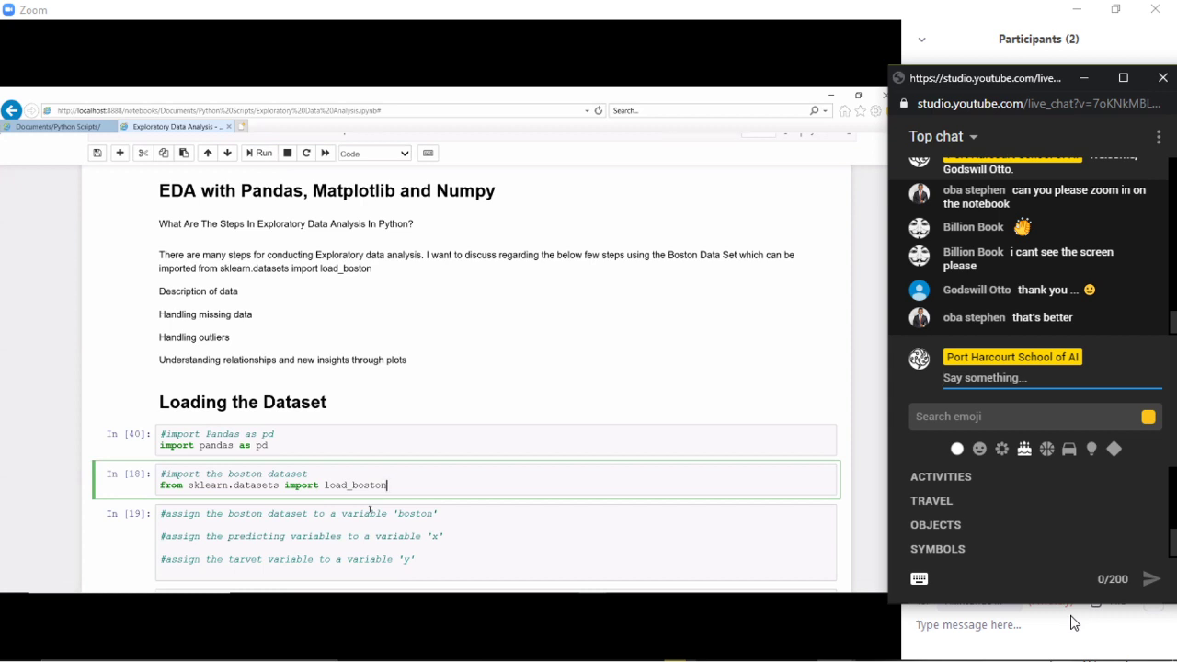
pyautogui.hotkey('shift', 'Return')
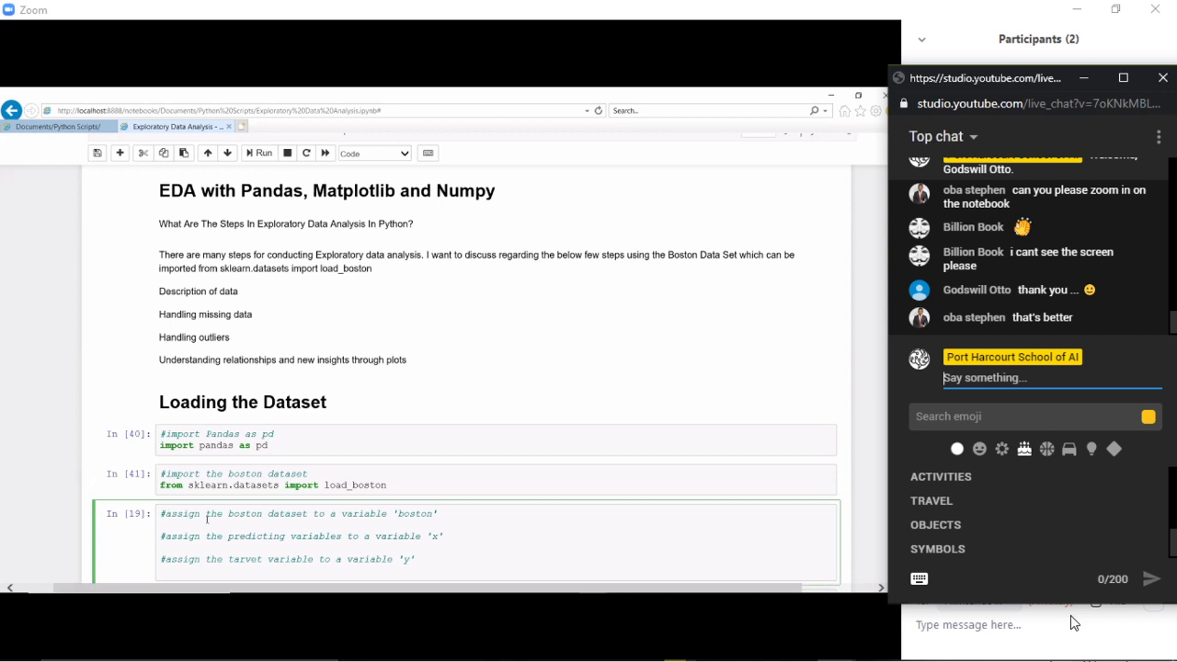
pyautogui.write('bo')
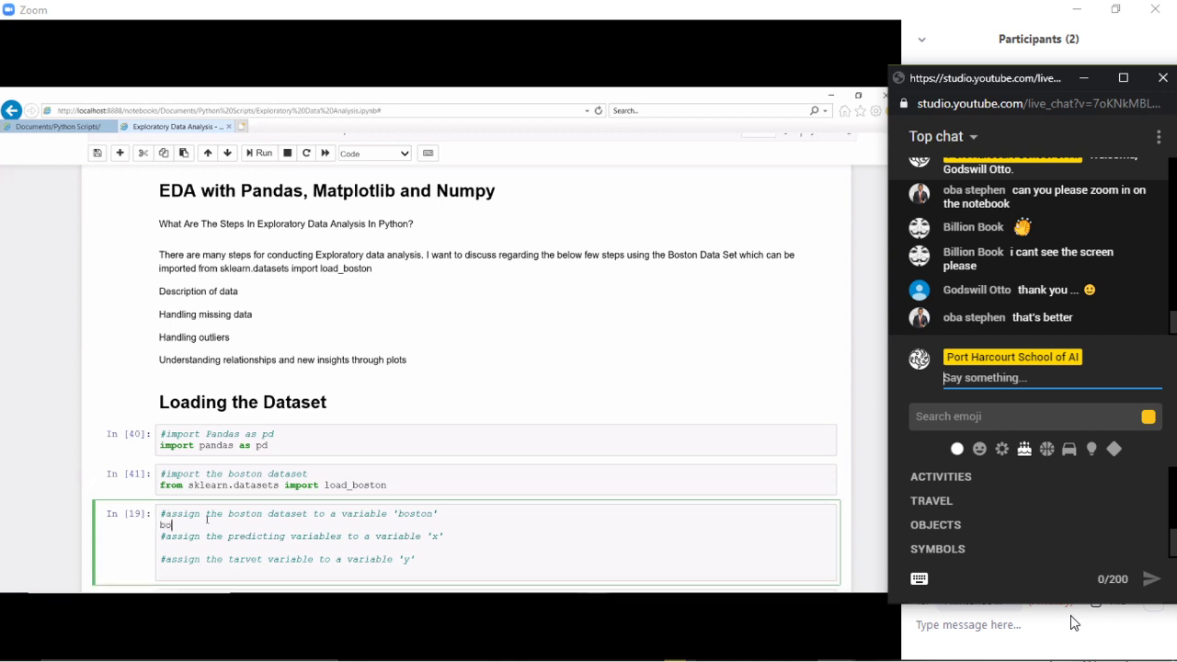
pyautogui.write('ston ')
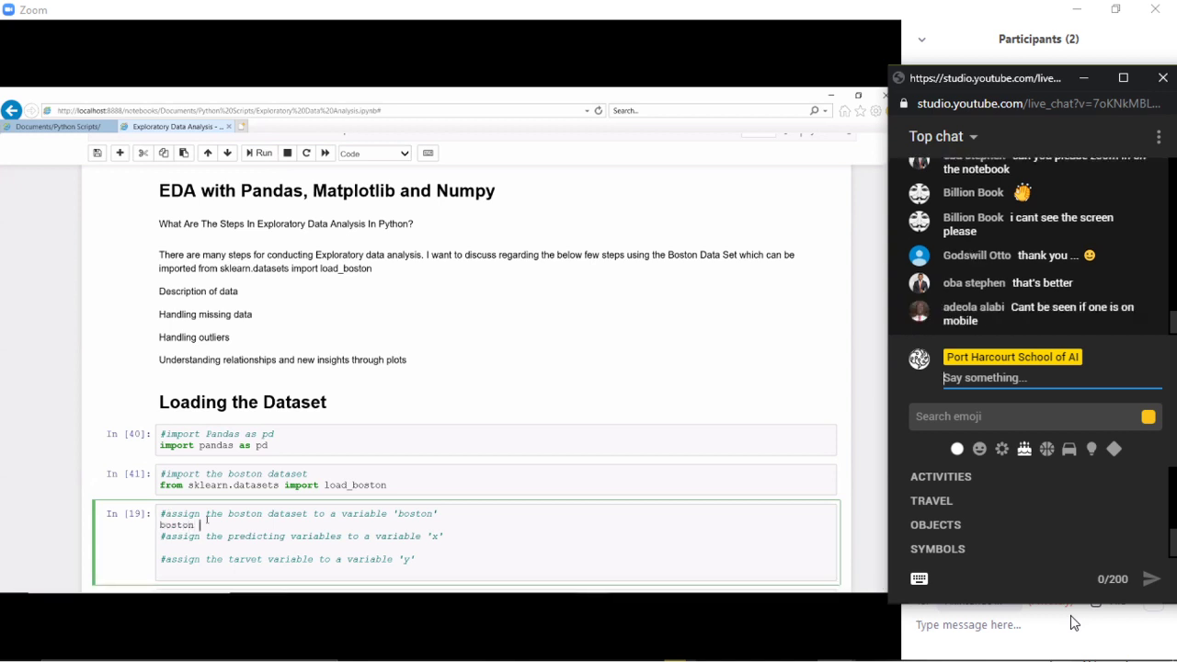
pyautogui.write('= load_boston(')
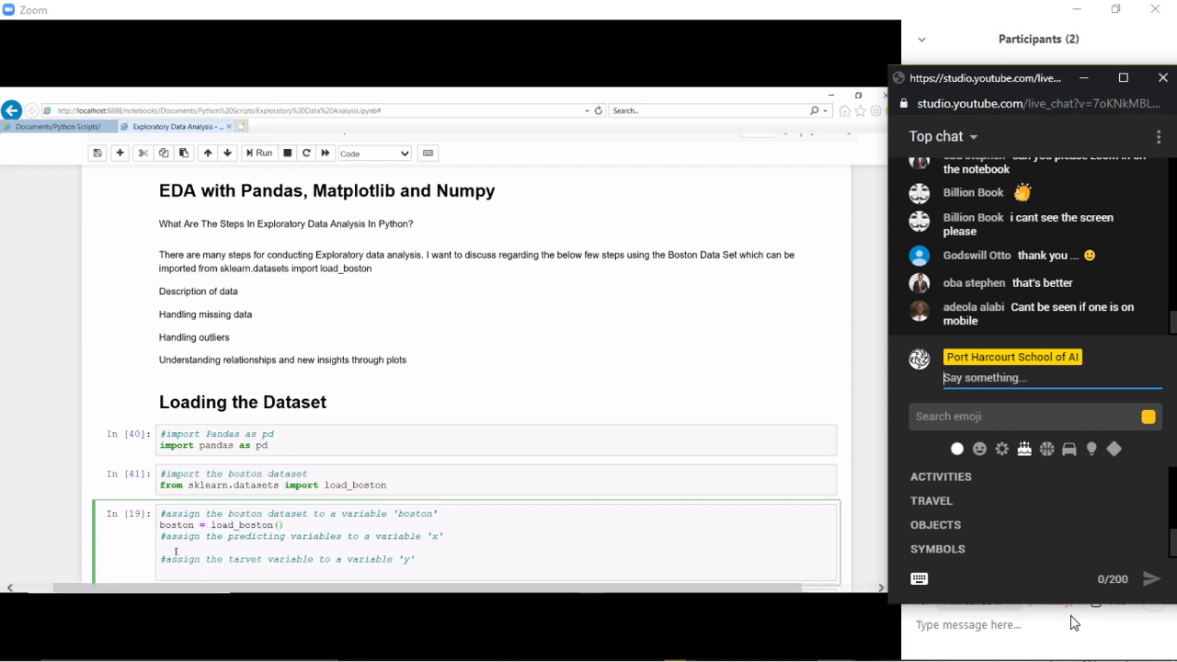
pyautogui.click(176, 552)
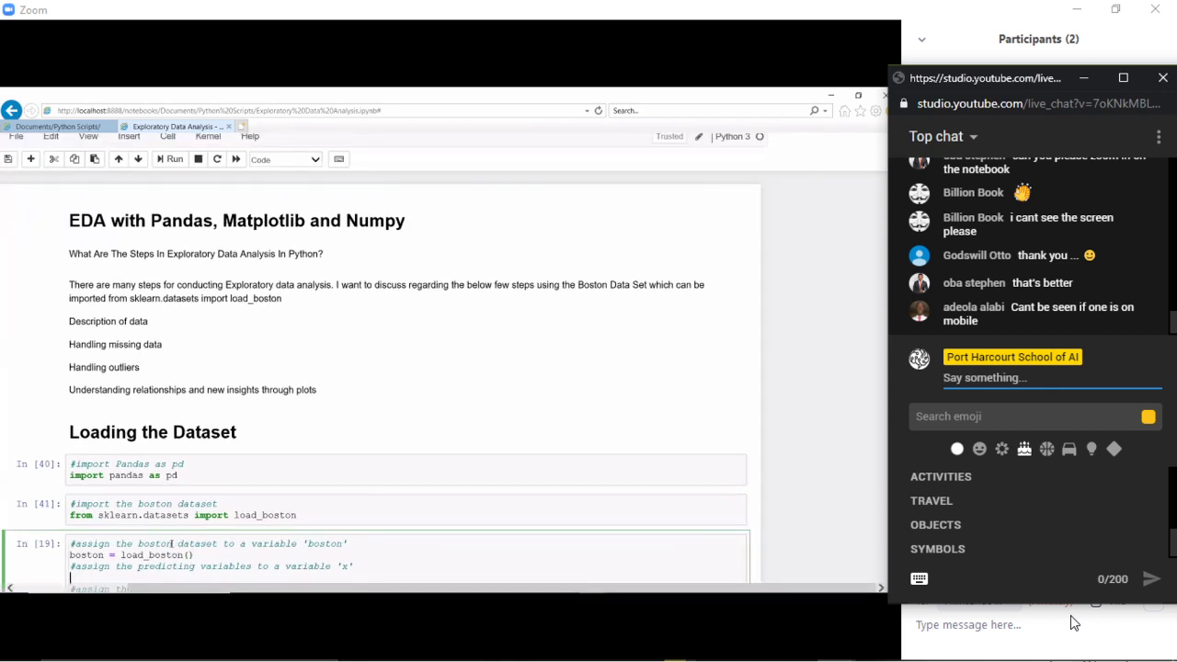
pyautogui.scroll(-2, 200, 520)
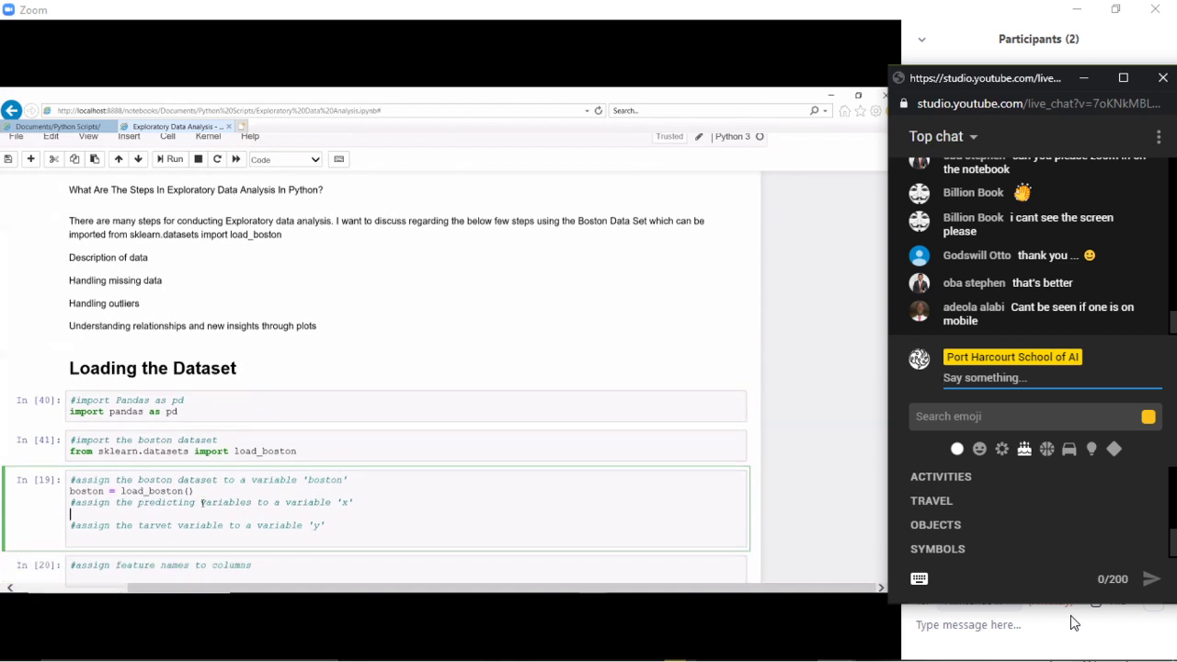
# - Send the chat request 'can you zoom in further for mobile experience?' and return to the YouTube chat
pyautogui.click(1012, 626)
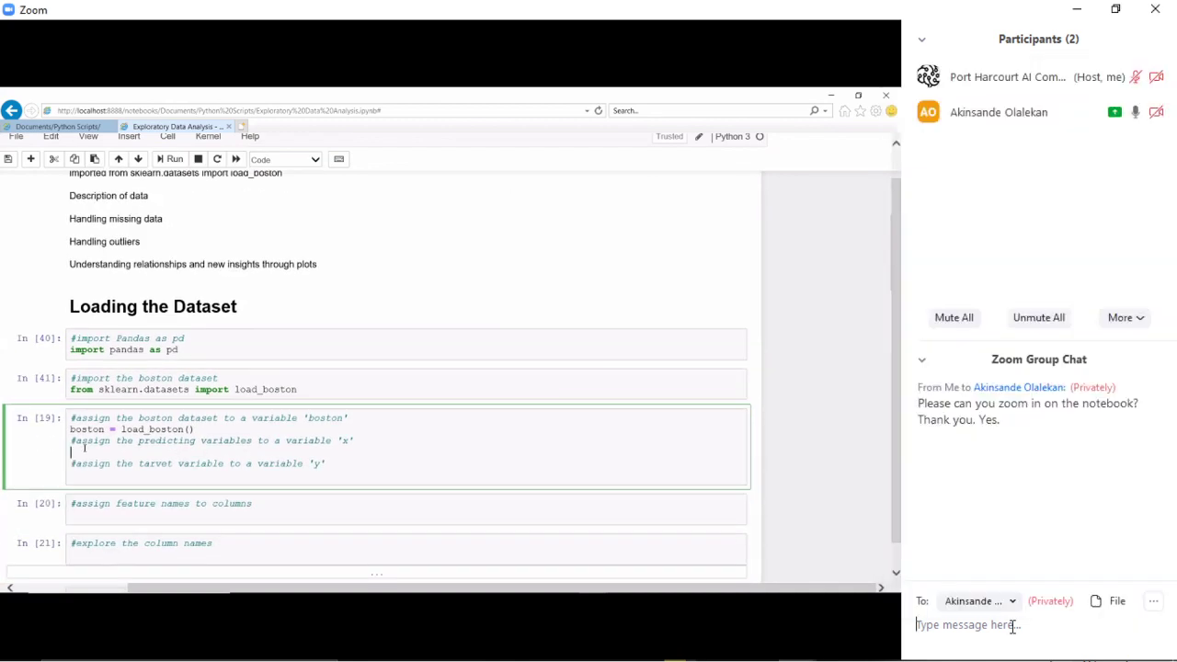
pyautogui.write('Please')
pyautogui.write('ca')
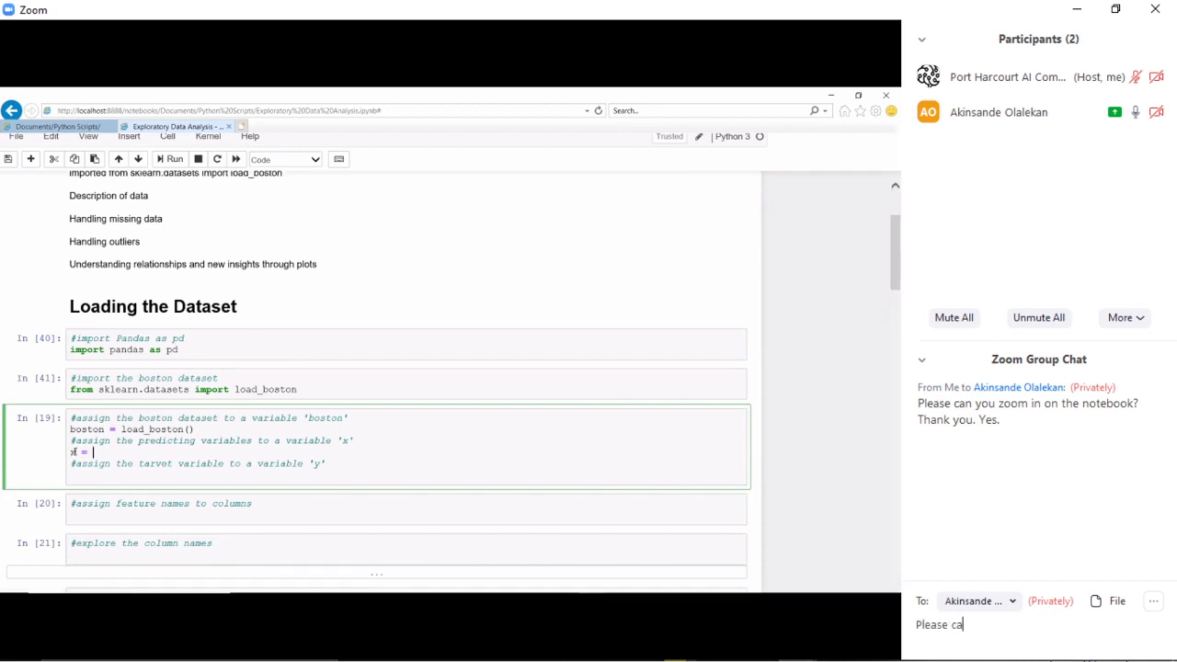
pyautogui.write('n you zoom in furthe')
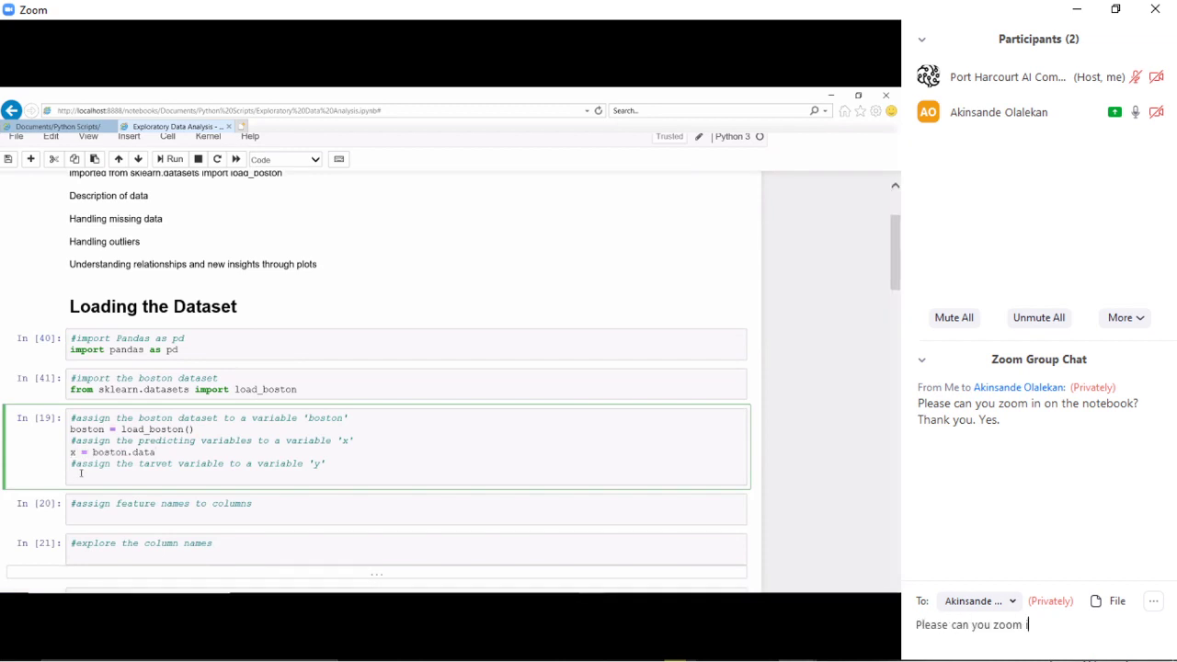
pyautogui.write('r fo')
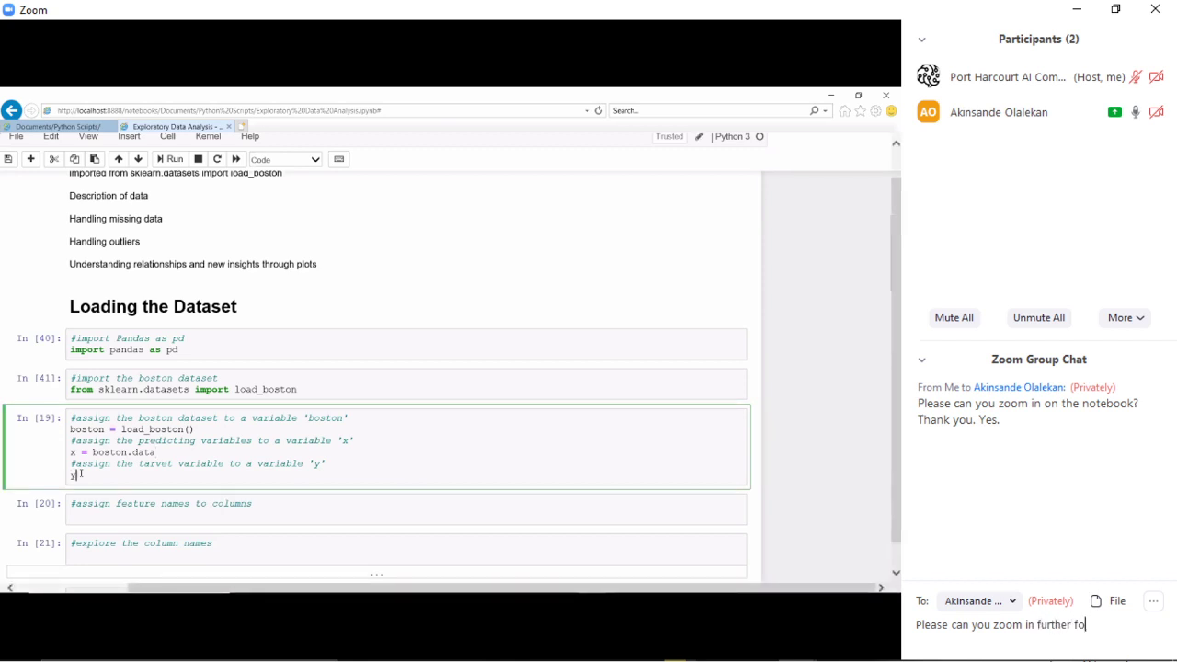
pyautogui.write('r mobile exp')
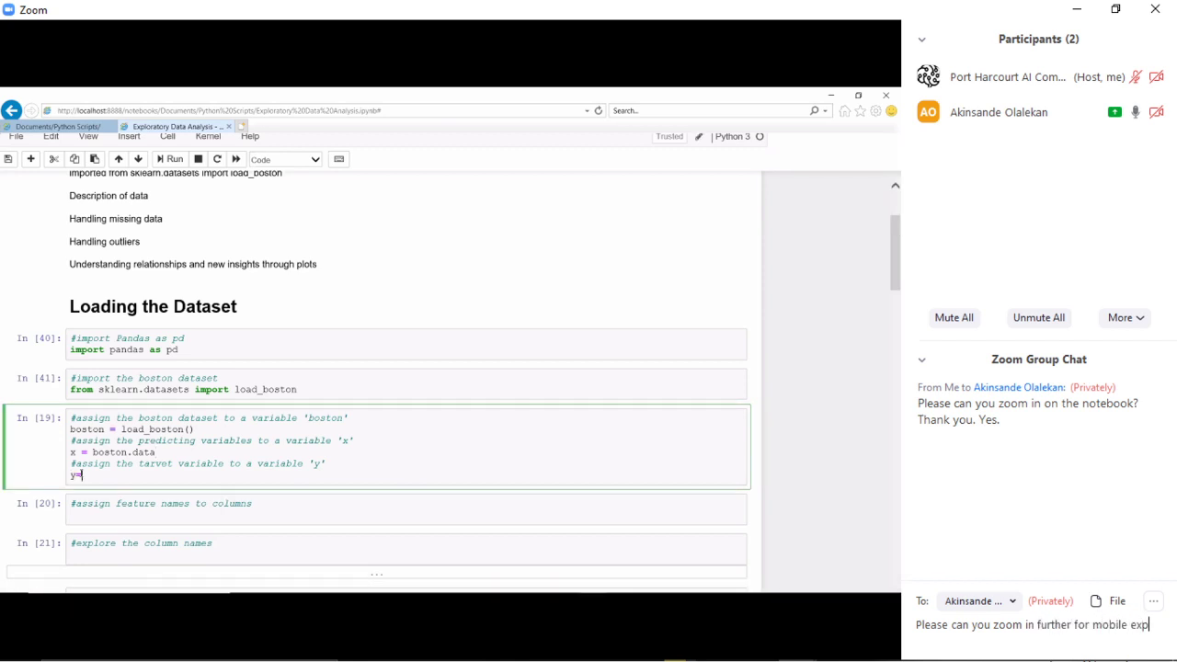
pyautogui.write('erience?')
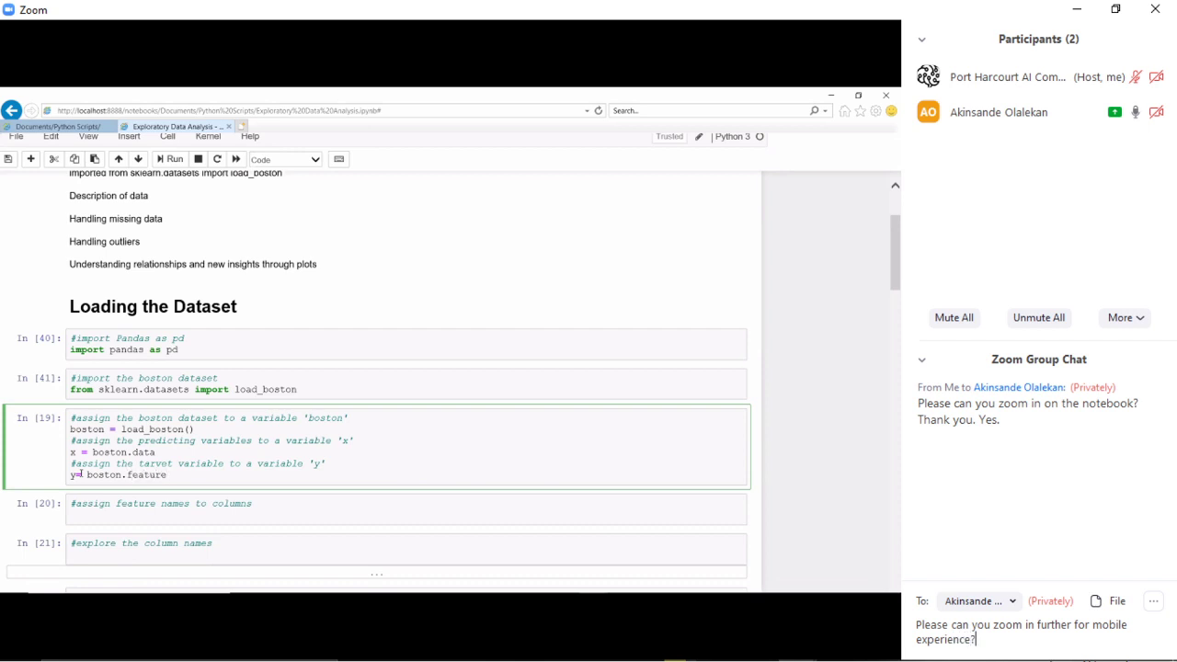
pyautogui.press('Return')
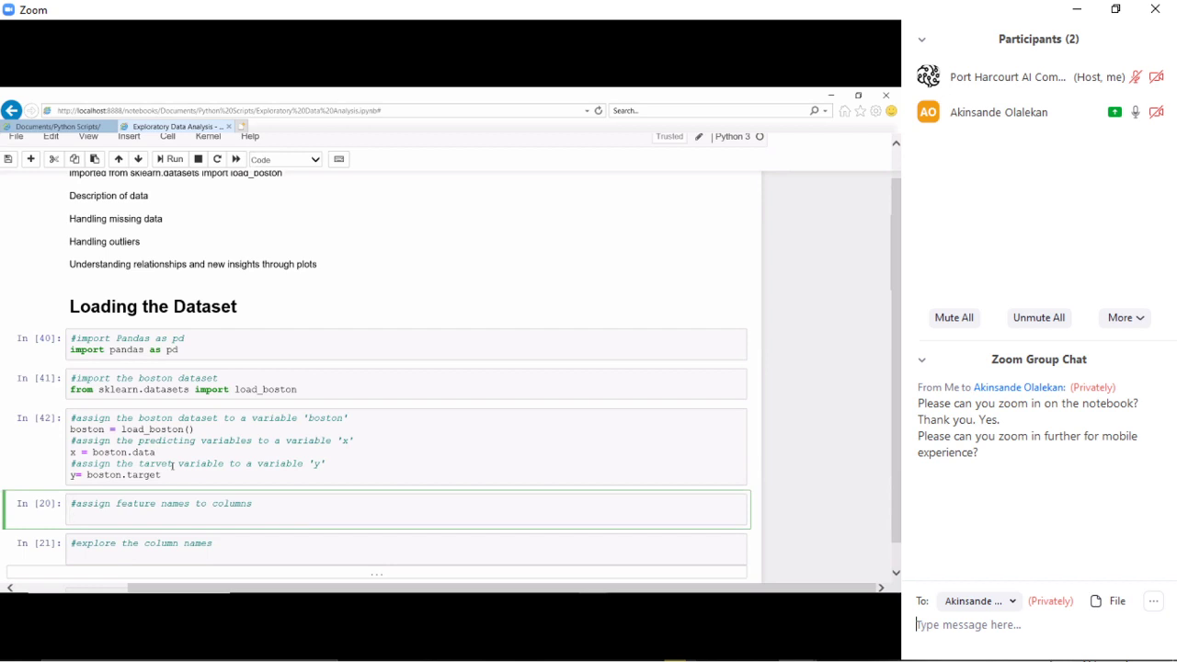
pyautogui.hotkey('alt', 'Tab')
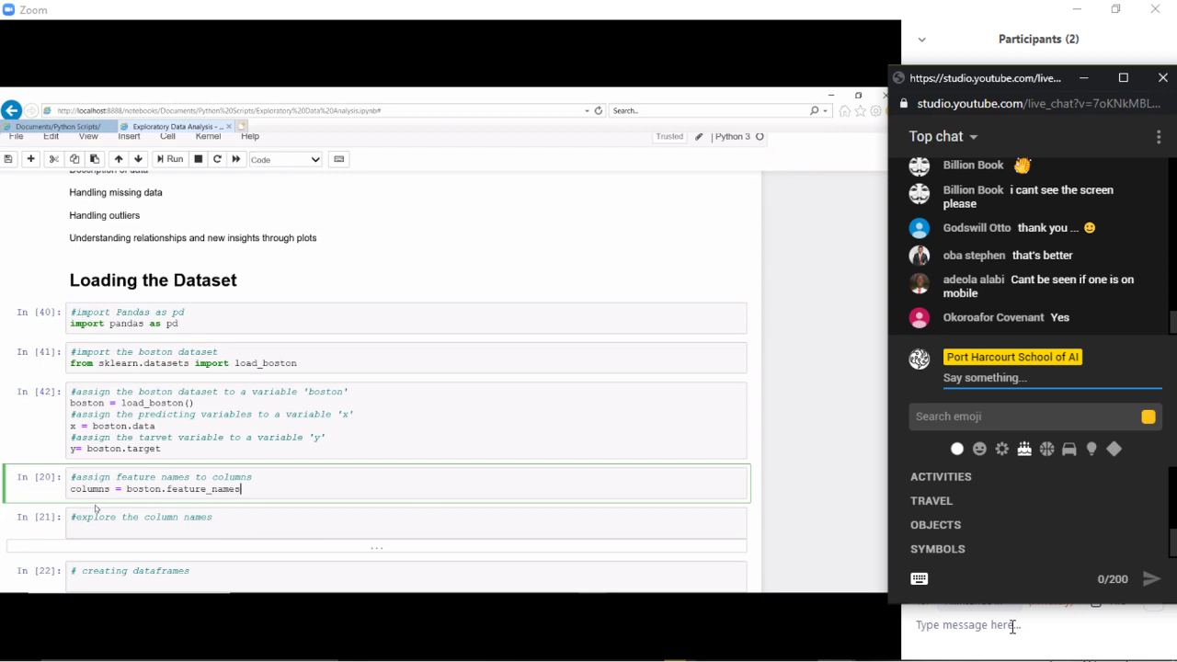
# - Bring the Zoom meeting's participants list and chat in front of the YouTube live chat
pyautogui.click(591, 556)
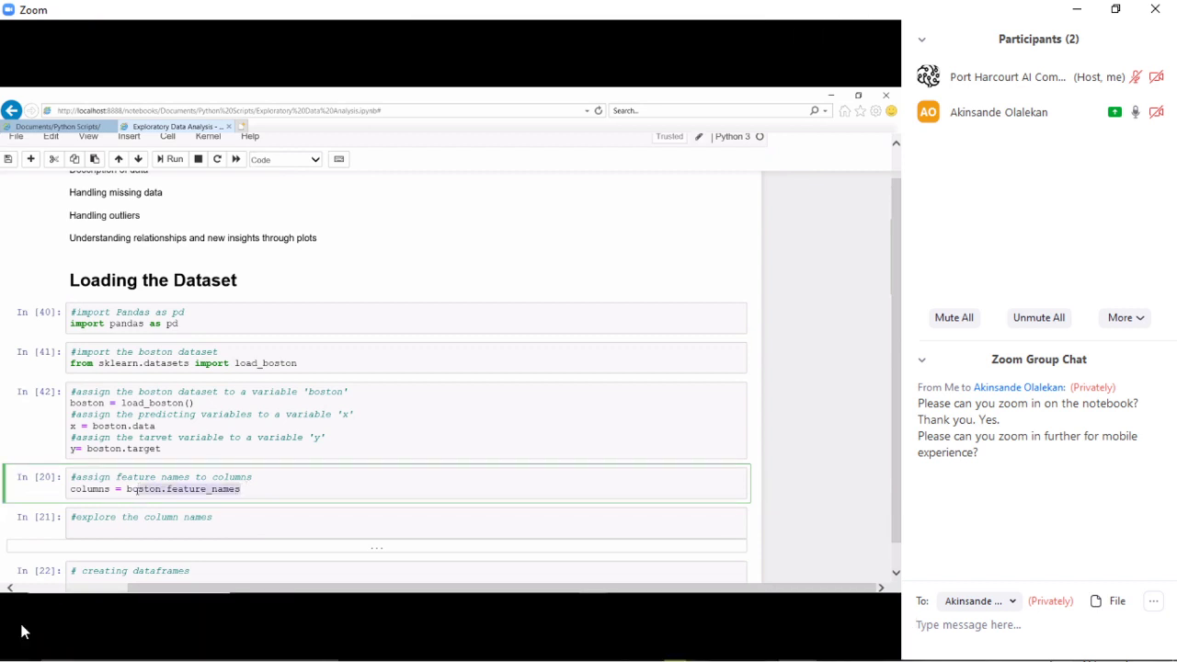
pyautogui.moveTo(30, 634)
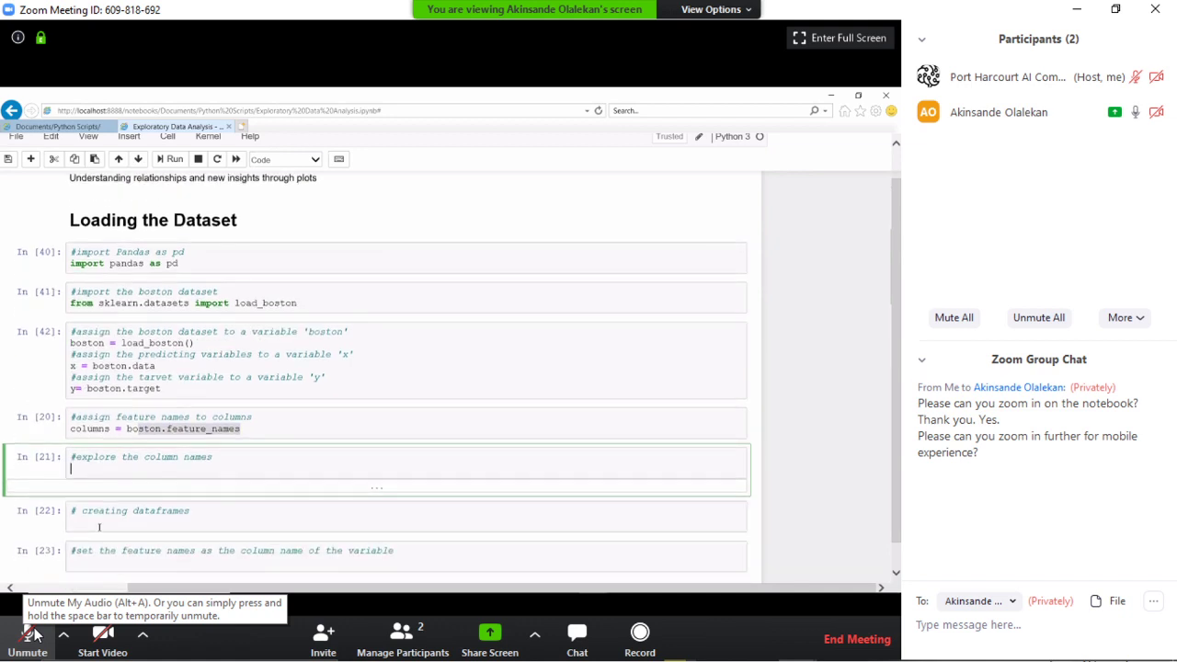
pyautogui.click(35, 635)
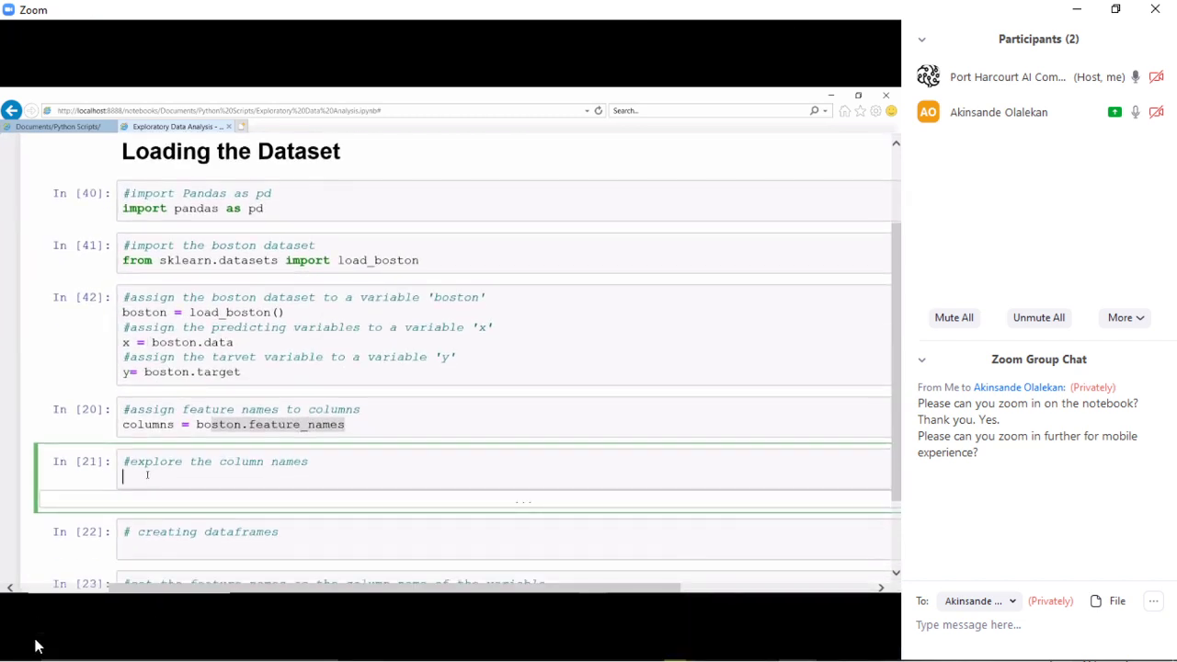
pyautogui.click(28, 649)
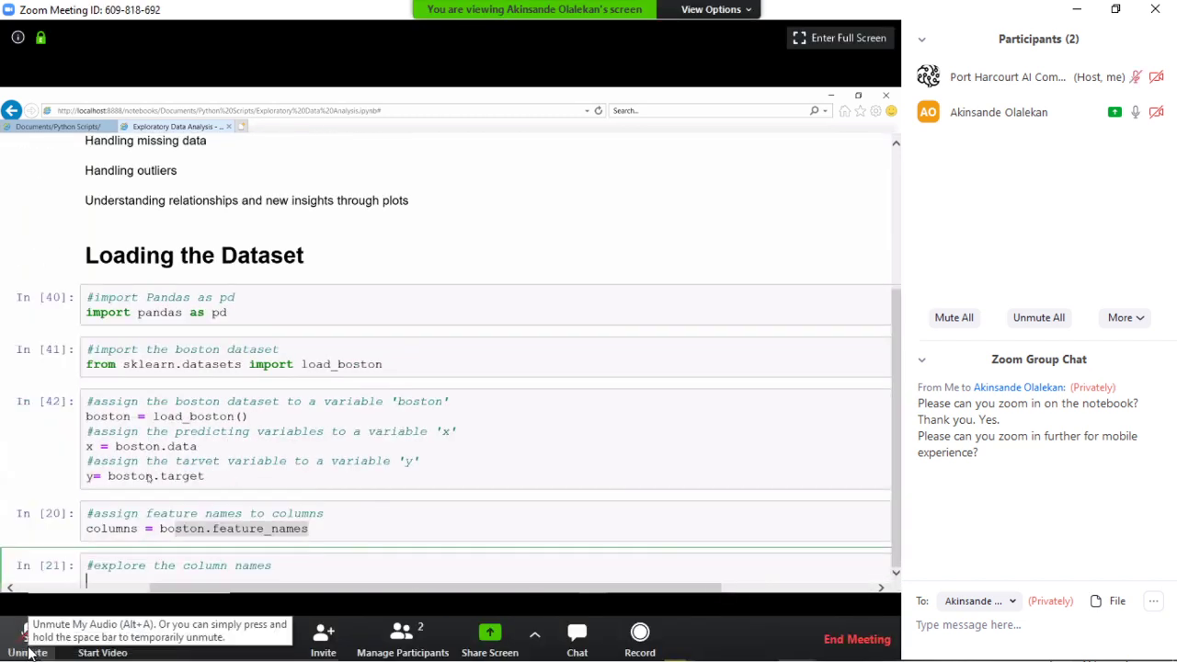
pyautogui.hotkey('alt', 'Tab')
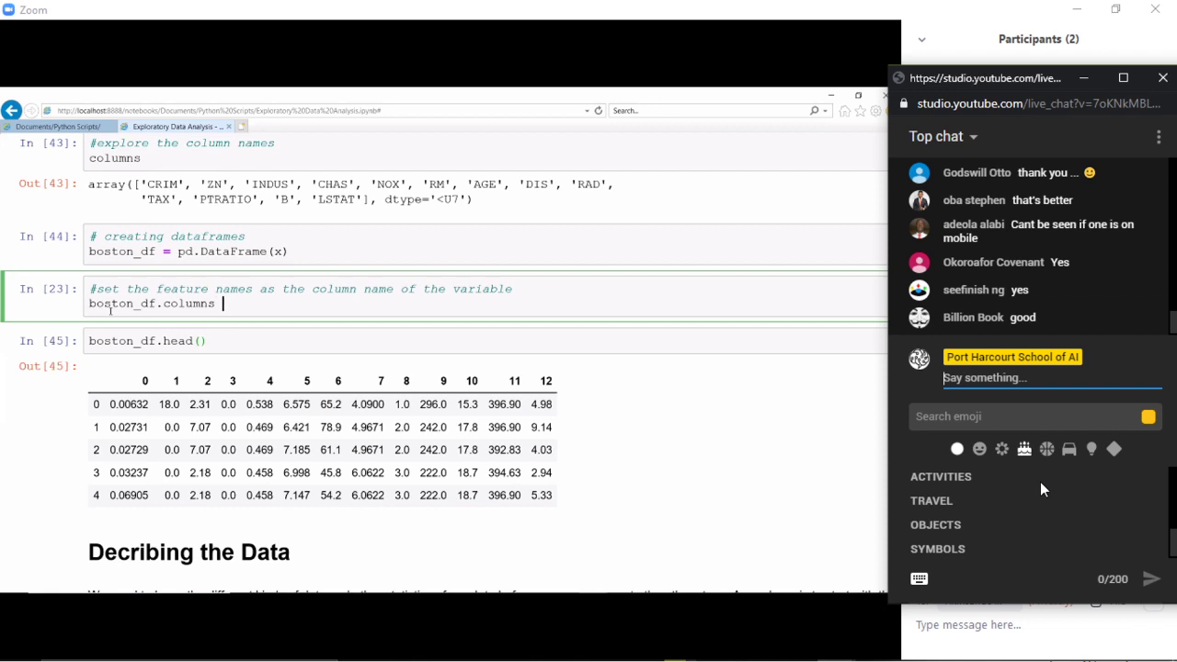
# - Complete the cell as 'boston_df.columns = columns' and run it
pyautogui.write('= columns')
pyautogui.hotkey('shift', 'Return')
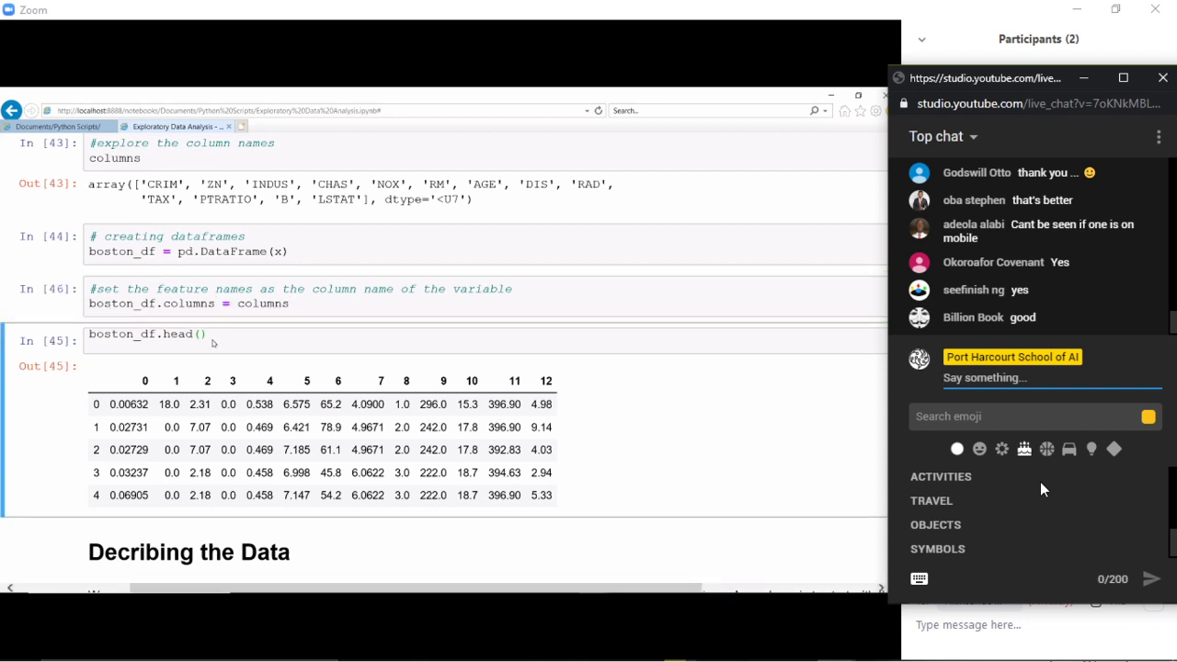
# - Rerun the boston_df.head() cell so the table shows the named columns
pyautogui.rightClick(214, 340)
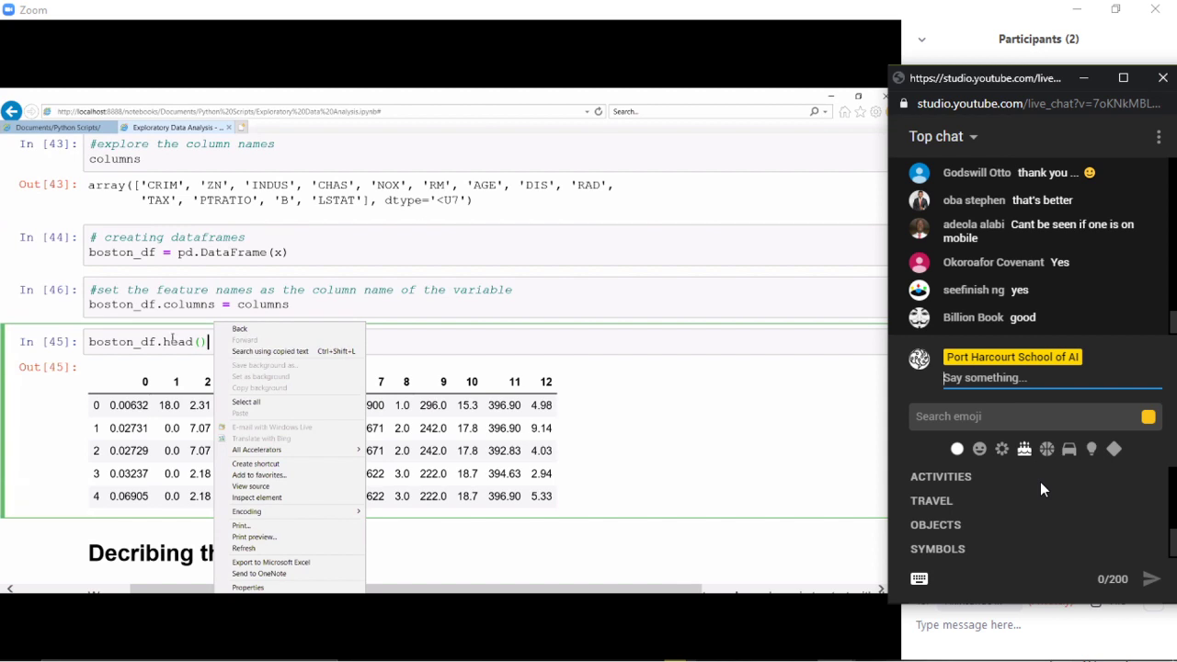
pyautogui.click(173, 340)
pyautogui.hotkey('shift', 'Return')
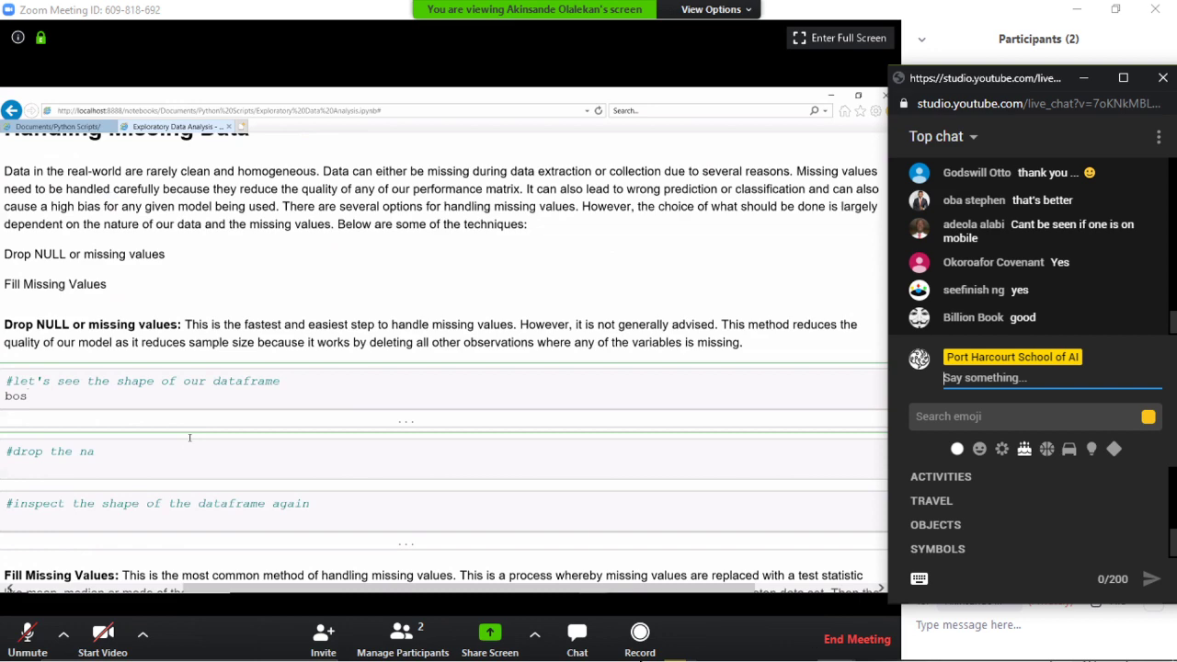
# - Briefly unmute the microphone in the meeting, then mute it again
pyautogui.click(35, 631)
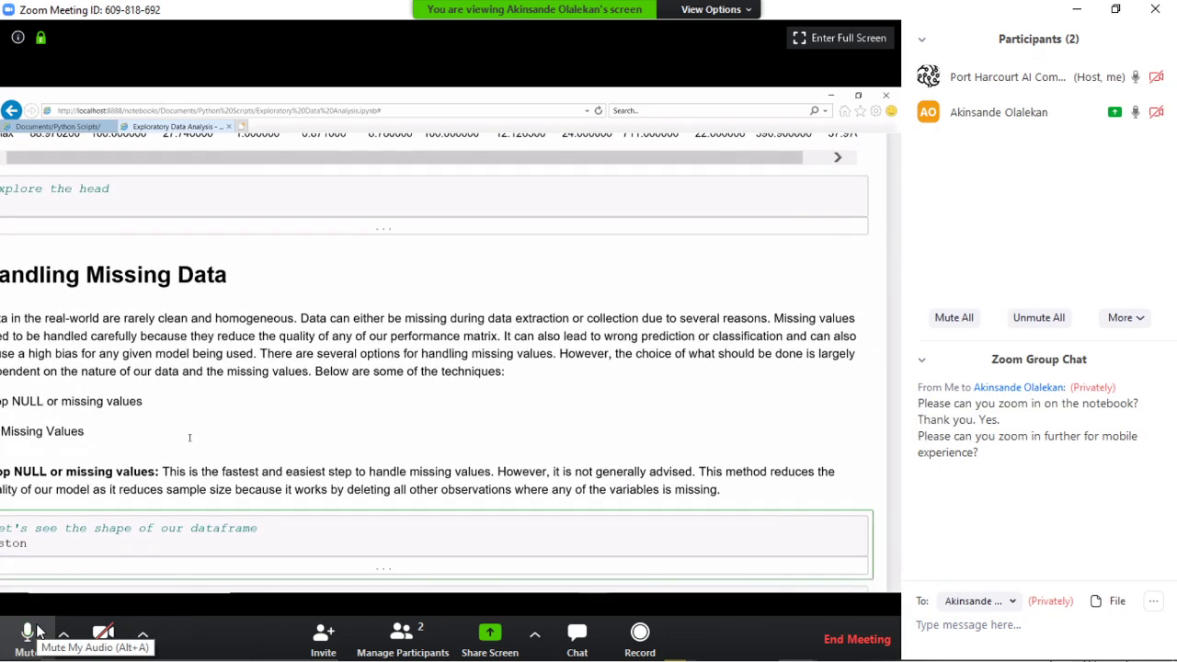
pyautogui.click(37, 631)
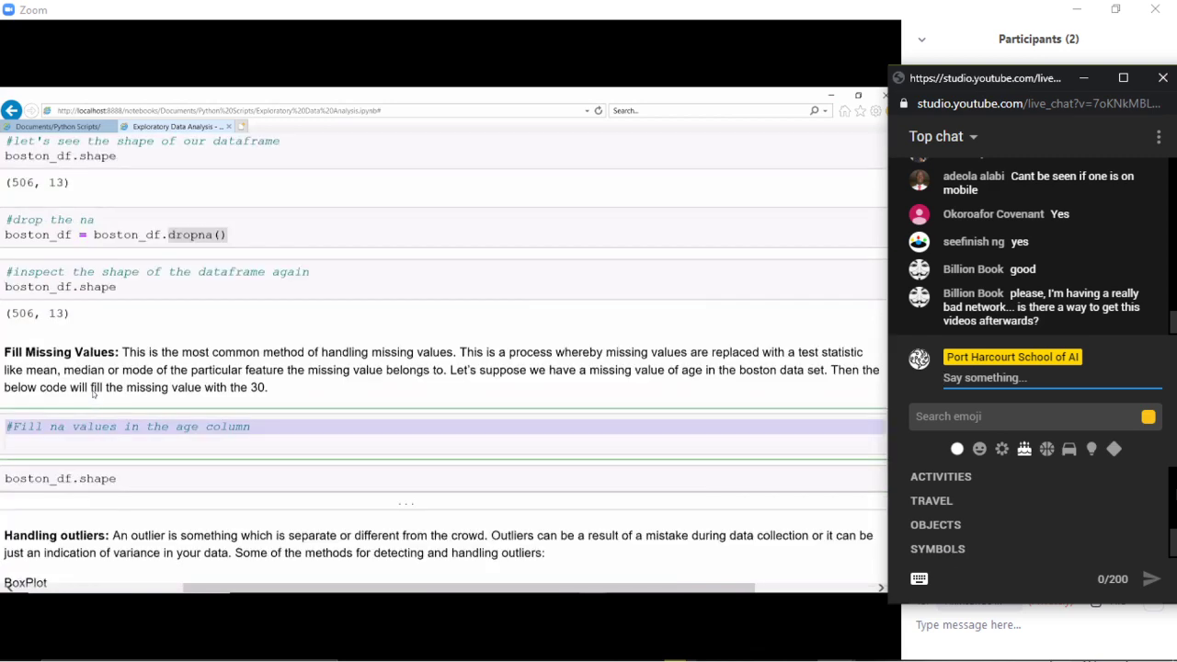
# - Tell the viewer, addressed by name, that the recording will automatically be available after the session
pyautogui.write('Yes')
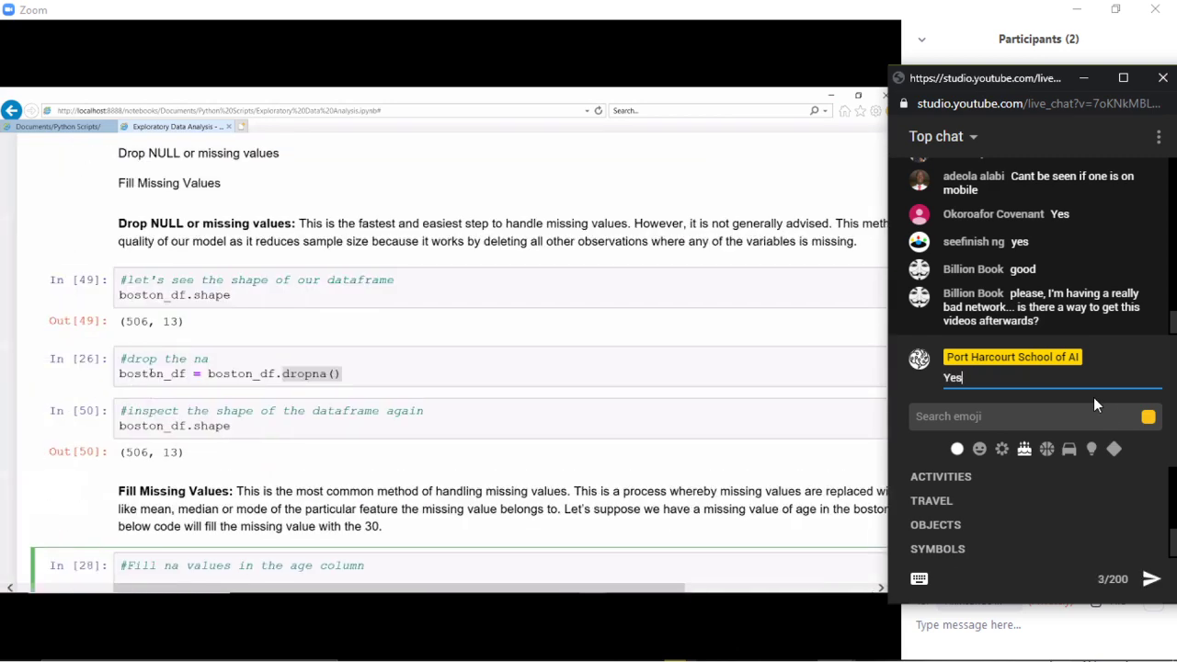
pyautogui.write('. The ')
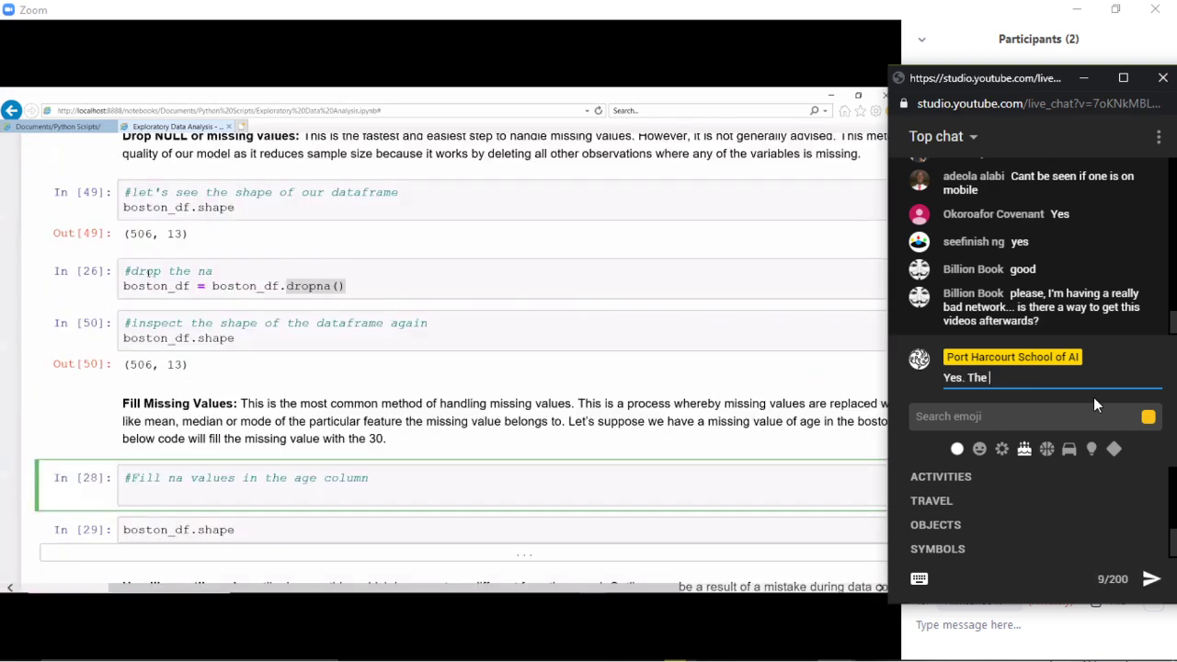
pyautogui.write('recording w')
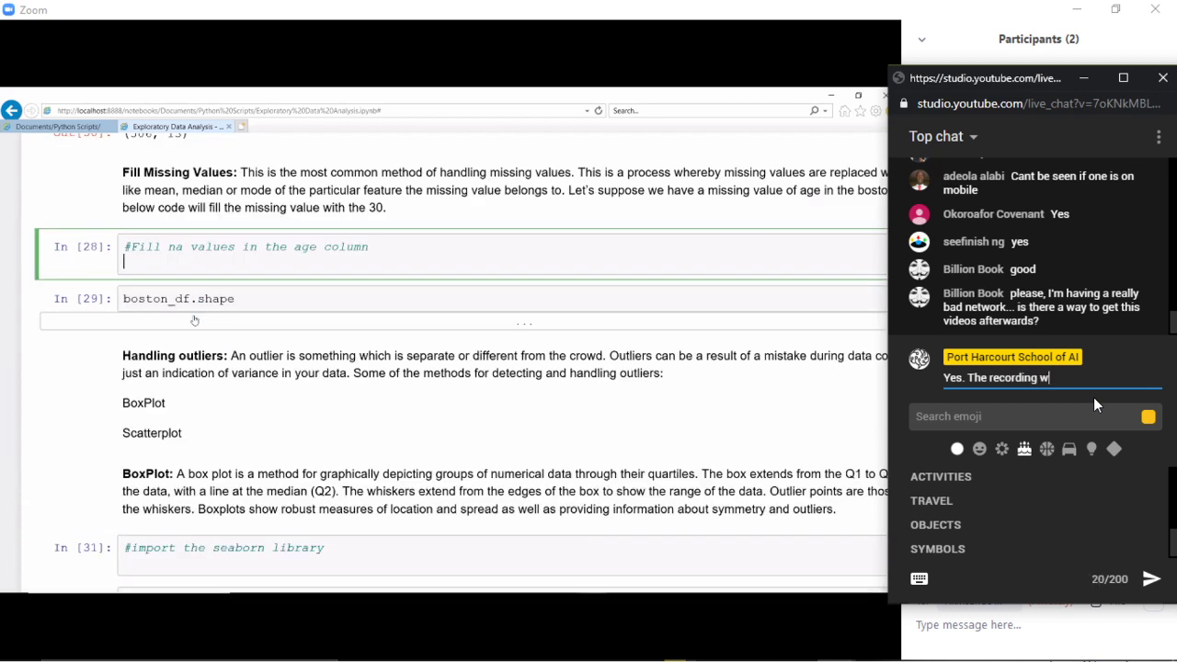
pyautogui.write('ill a')
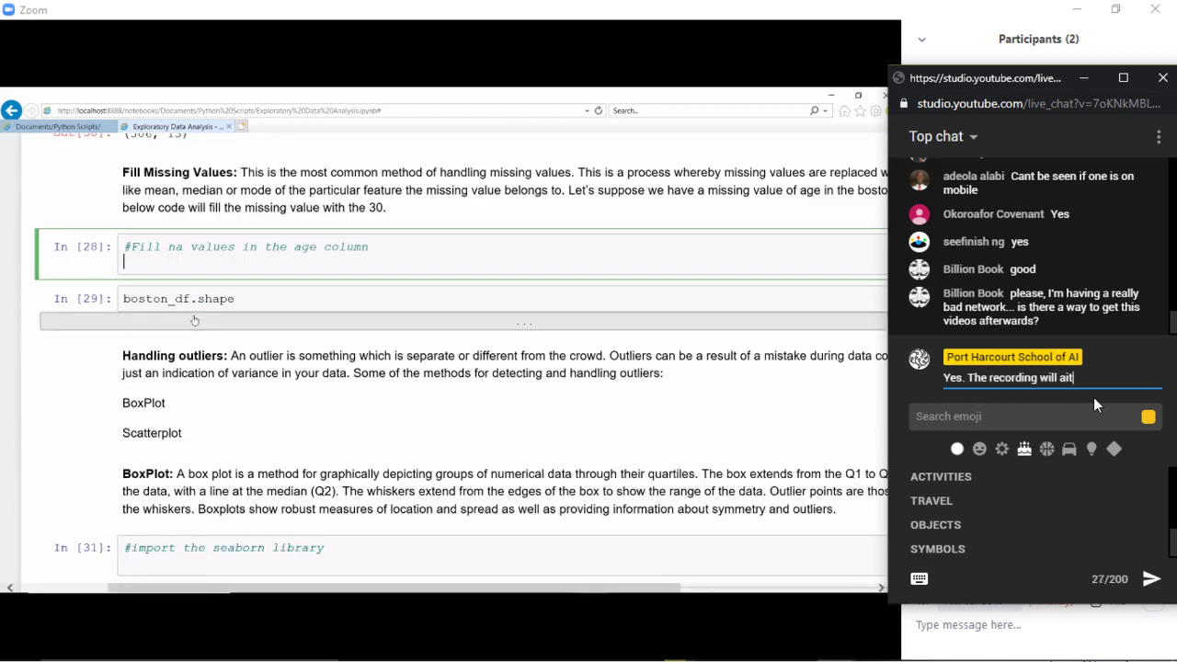
pyautogui.write('utom')
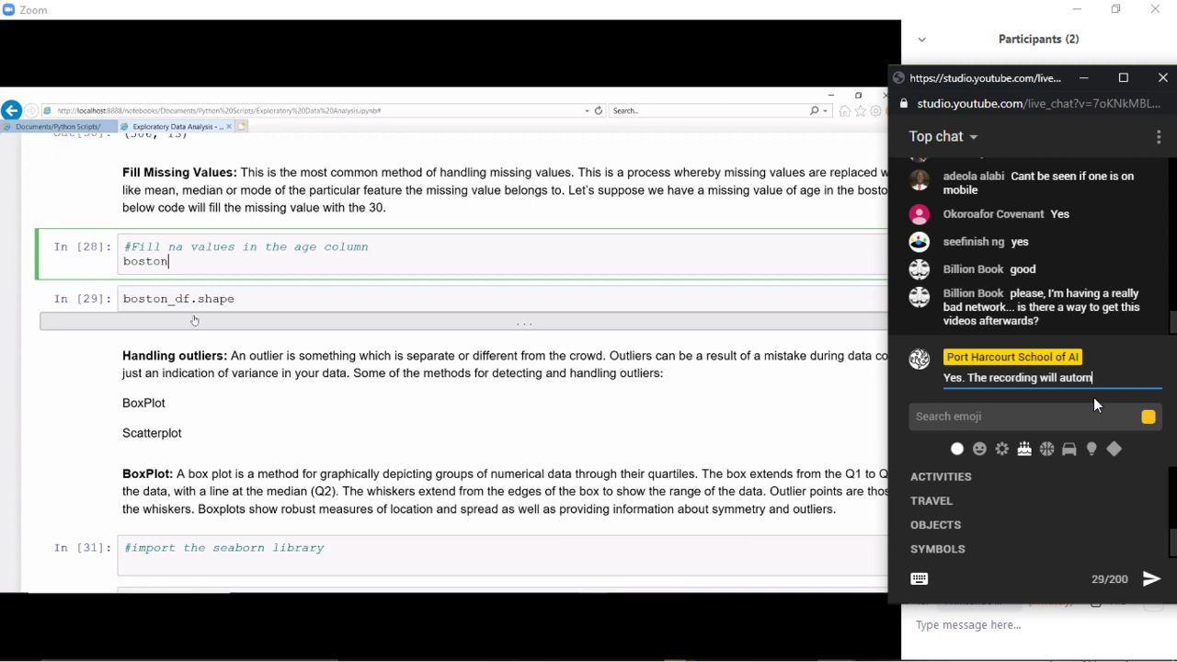
pyautogui.write('atically be a')
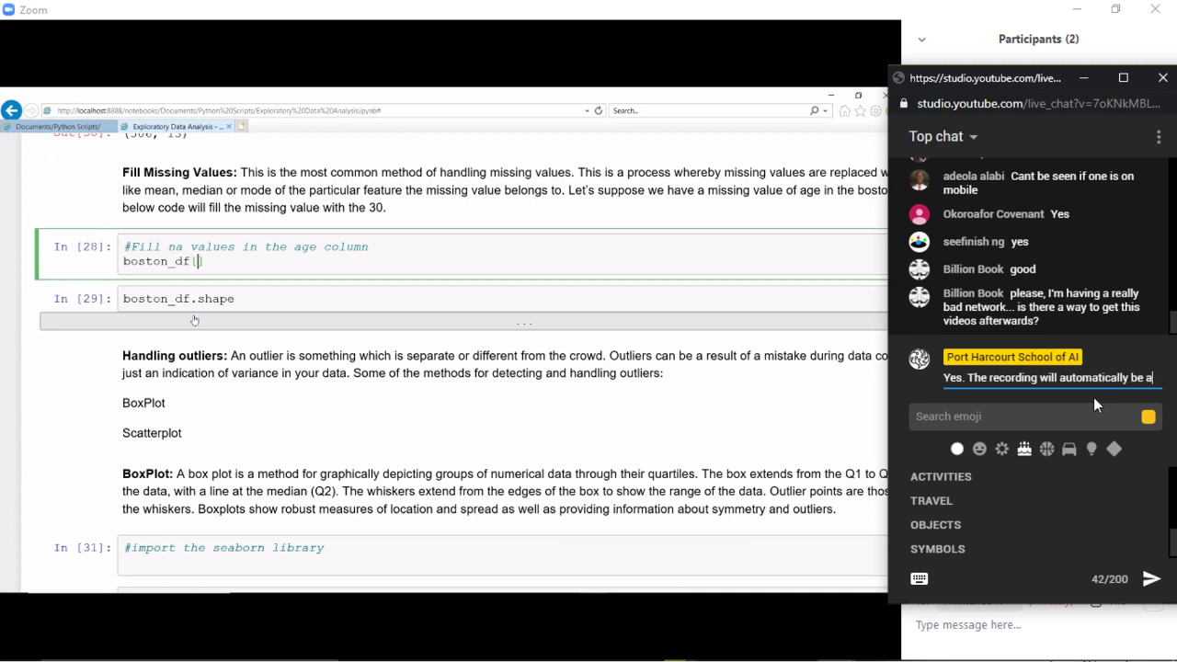
pyautogui.write('vailable ')
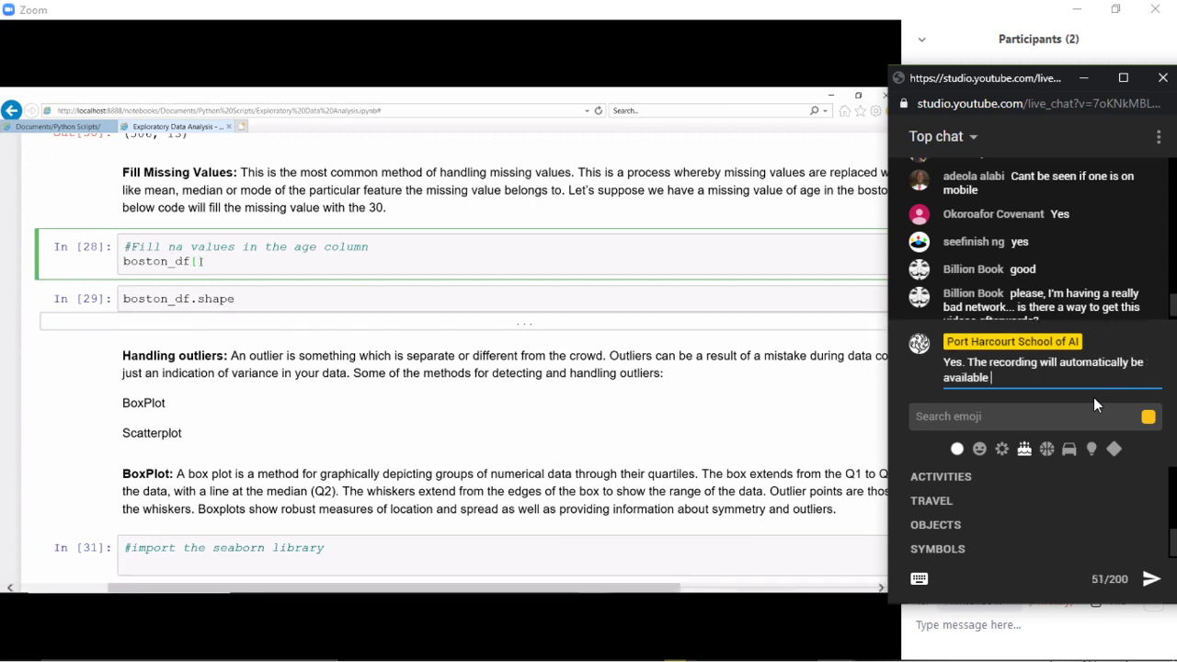
pyautogui.write('after t')
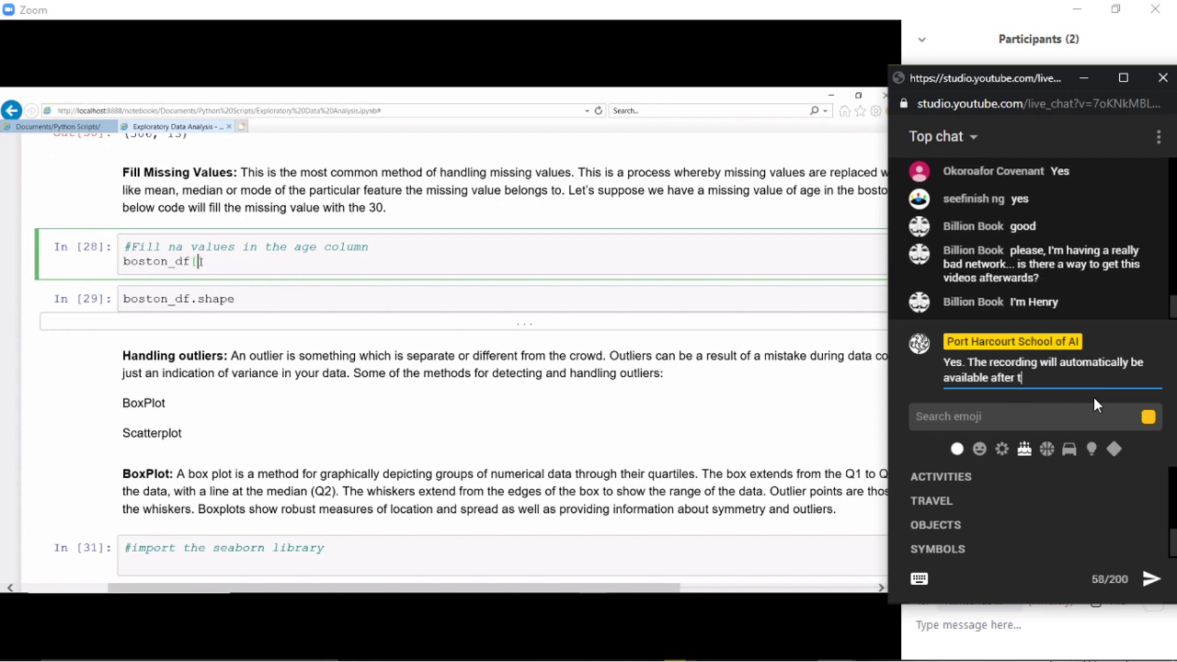
pyautogui.write('he s')
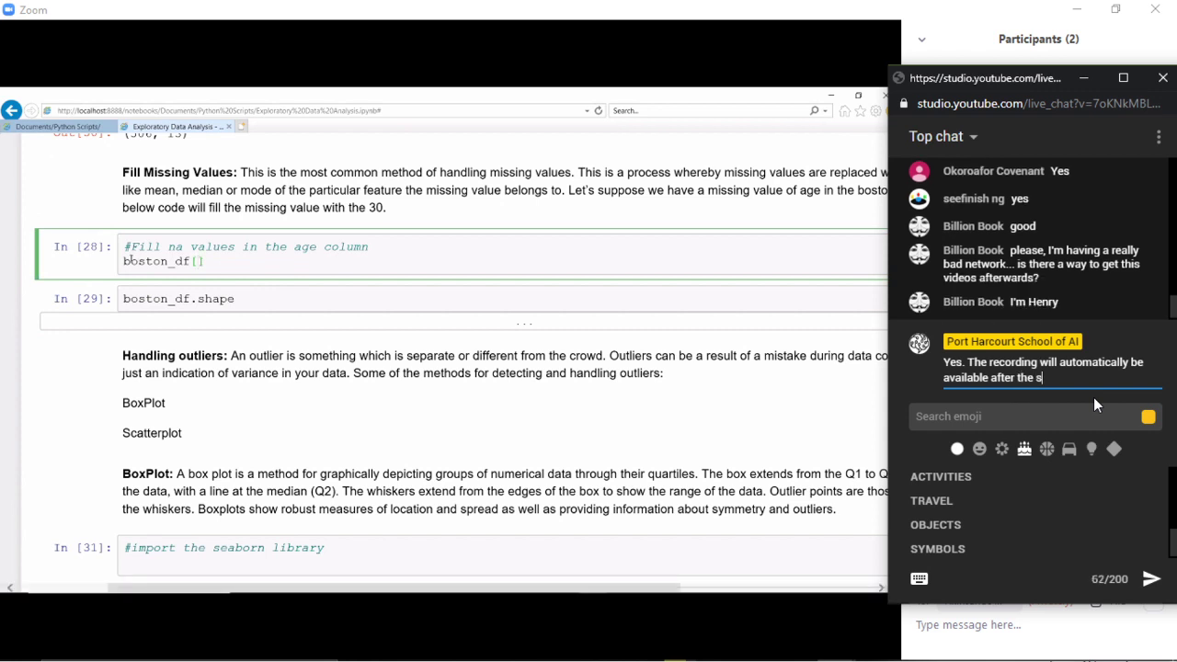
pyautogui.write('ession.')
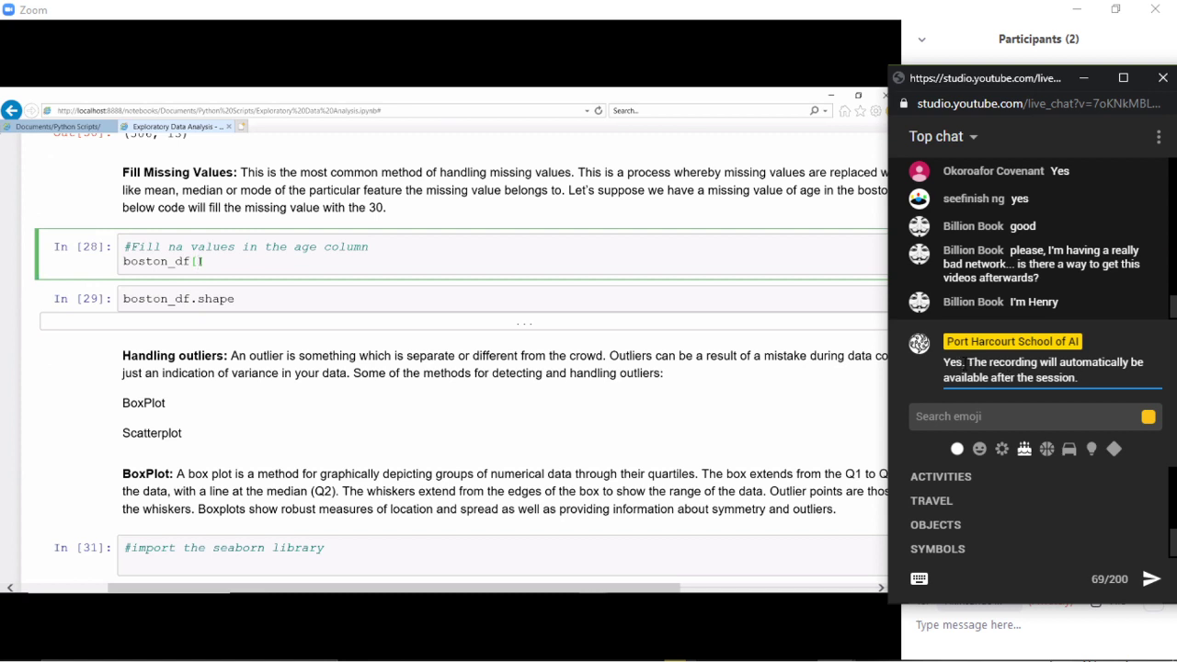
pyautogui.click(964, 362)
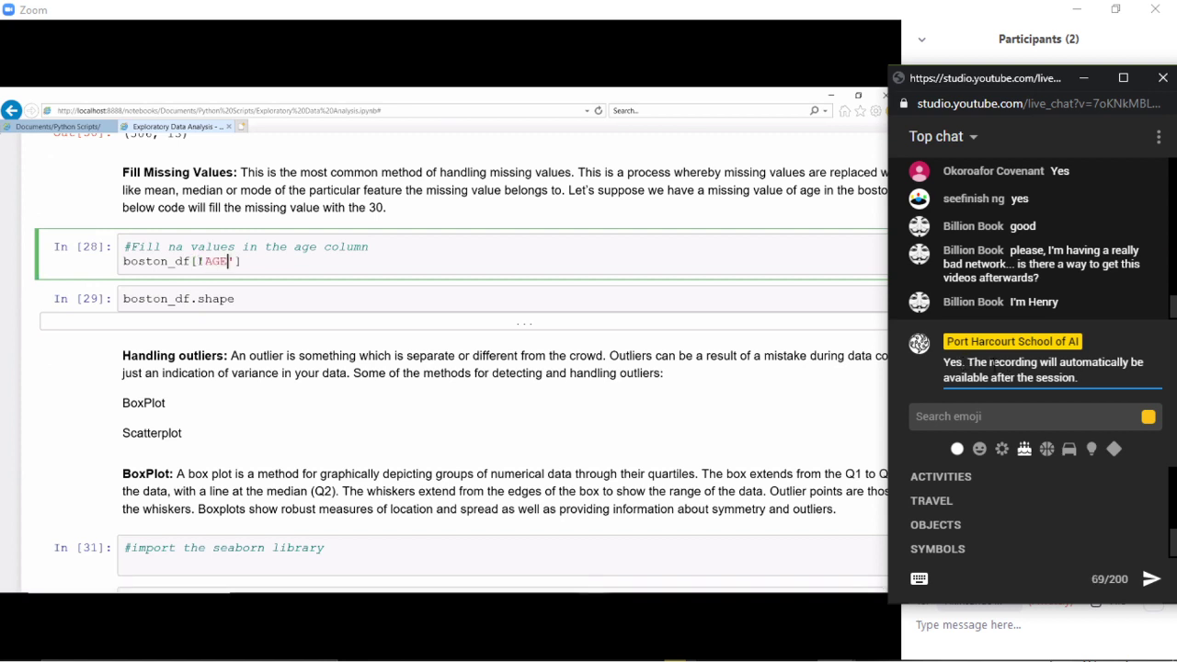
pyautogui.press('BackSpace')
pyautogui.write(', Henr')
pyautogui.write('r')
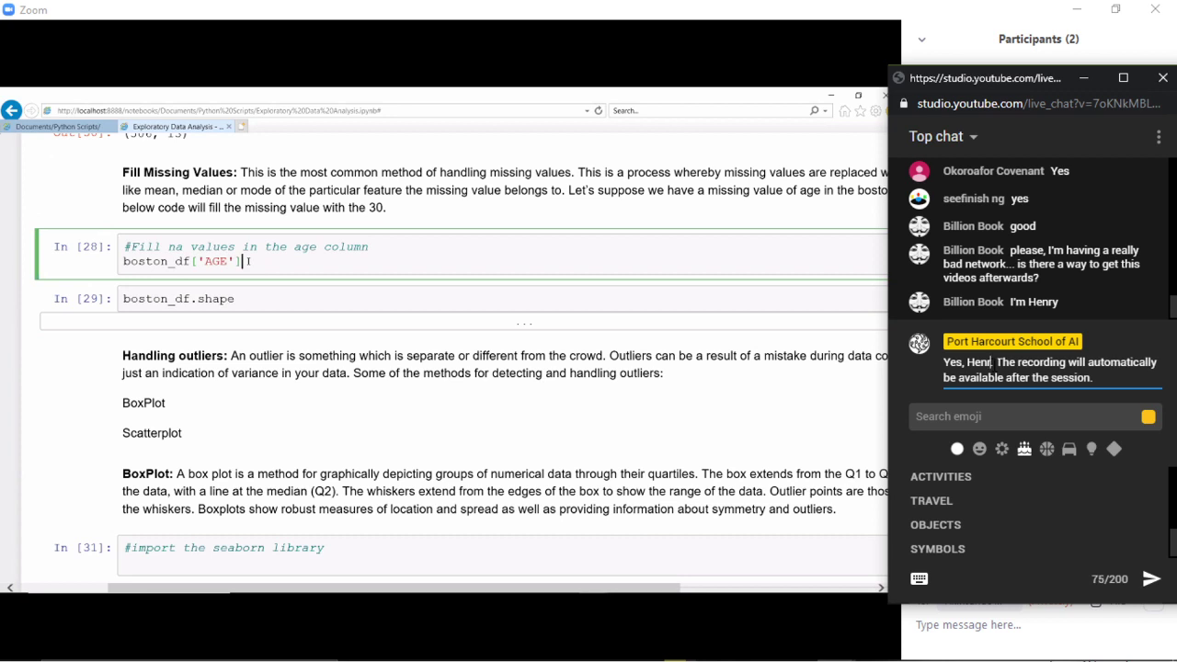
pyautogui.write('y.')
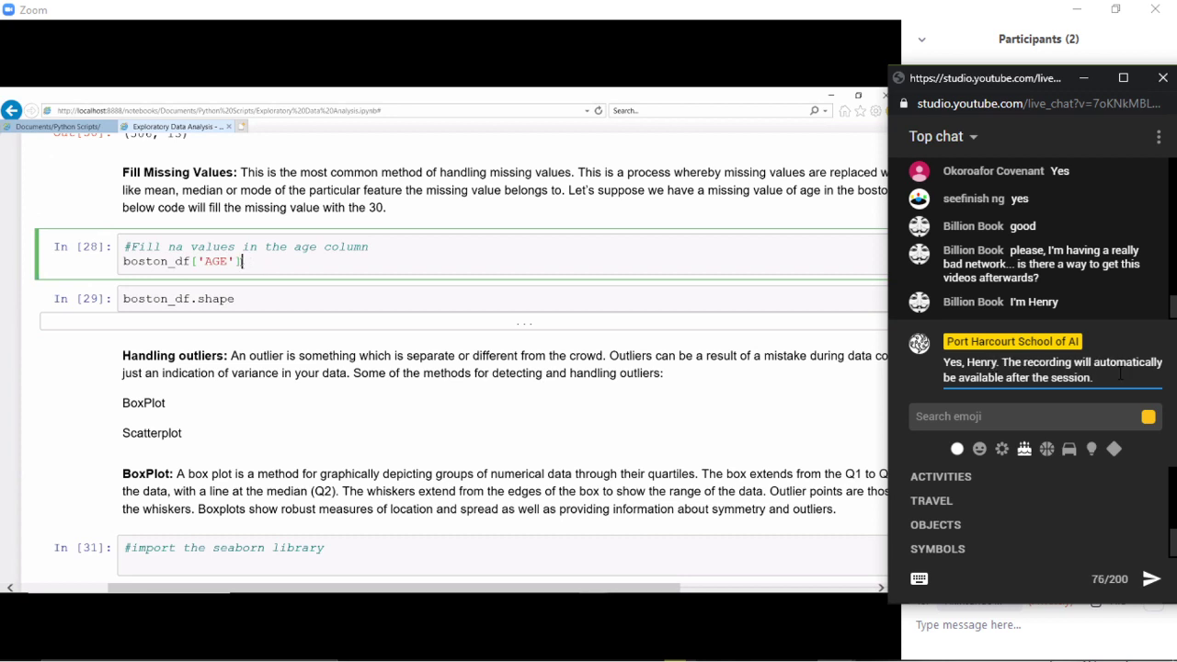
pyautogui.press('Return')
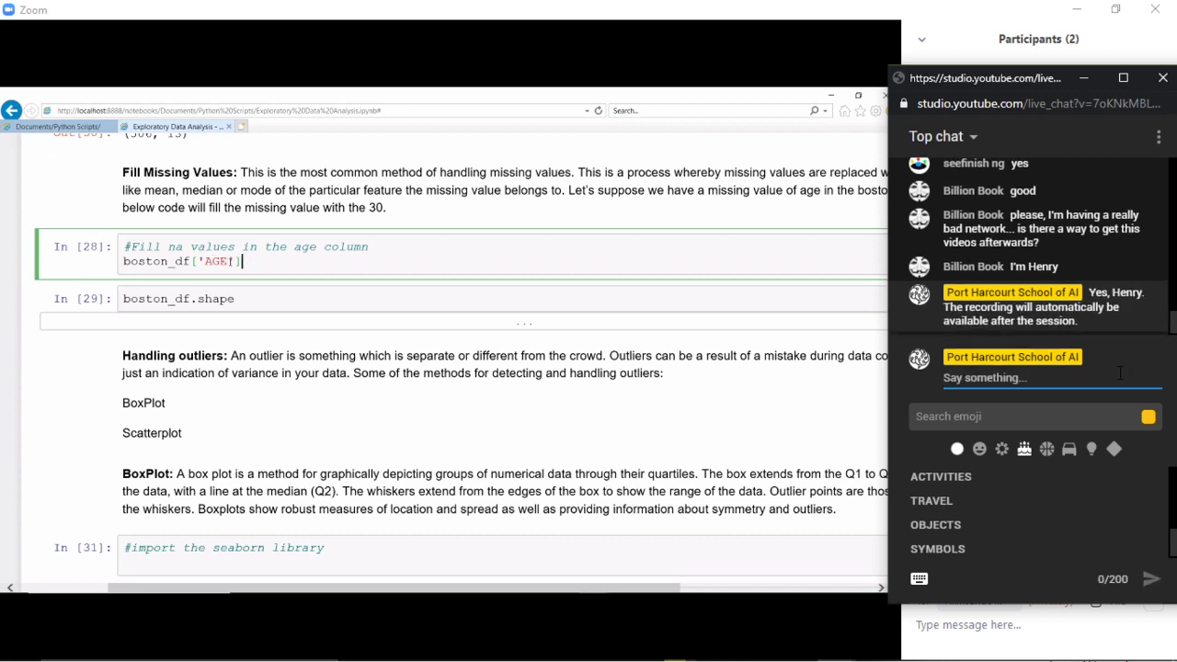
# - Send 'Please check back on our channel.' and 'You can drop your questions here. Thanks.'
pyautogui.write('=boston')
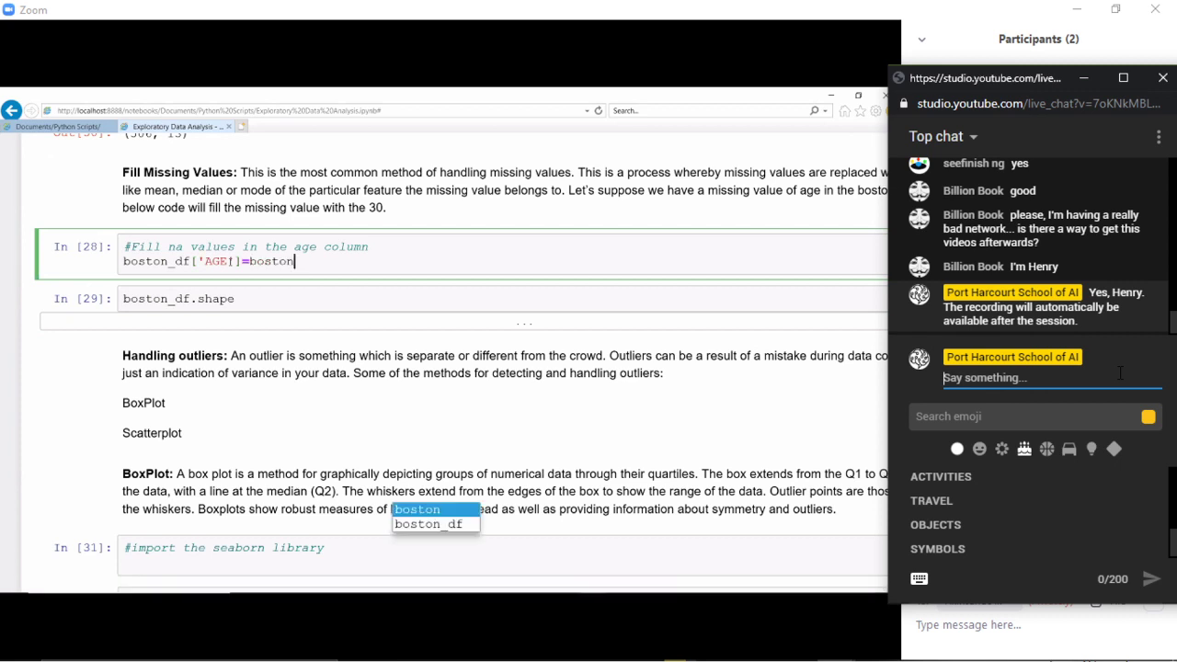
pyautogui.write('Please c')
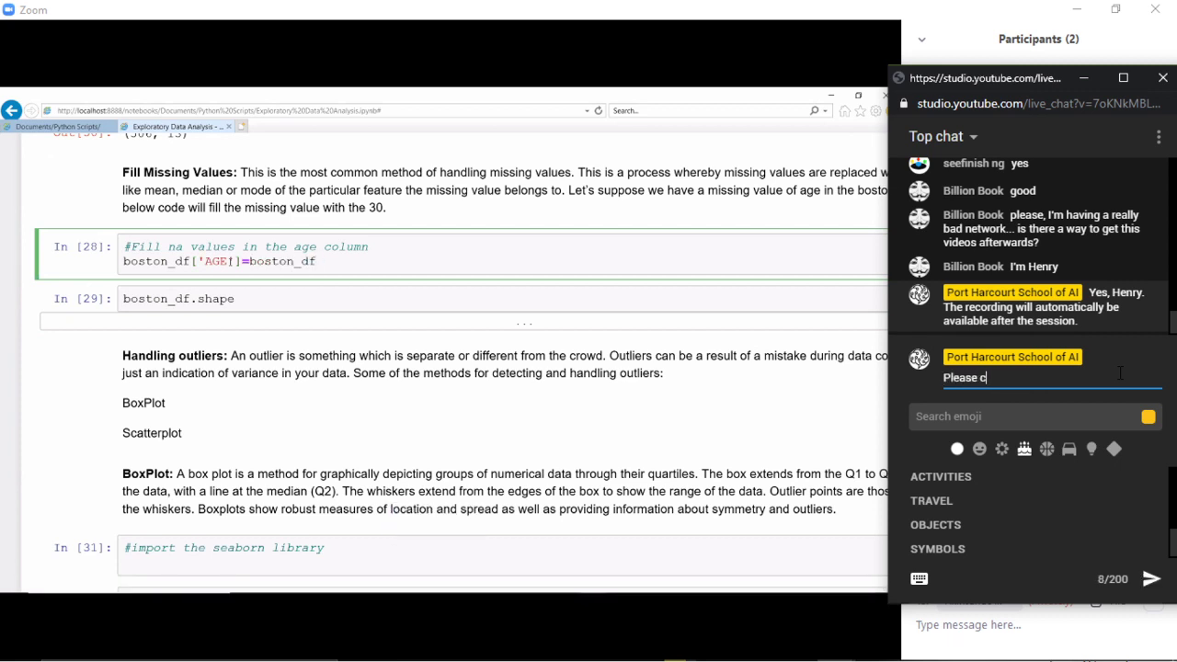
pyautogui.write('heck back on p')
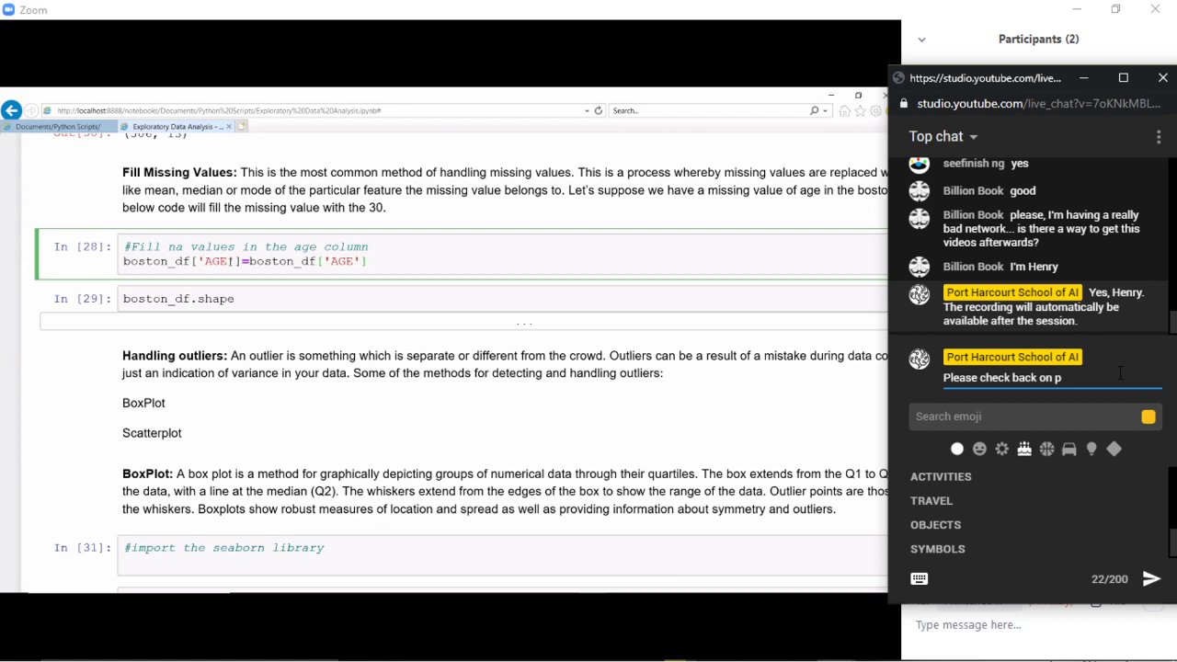
pyautogui.press('BackSpace')
pyautogui.write('our channel.')
pyautogui.press('Return')
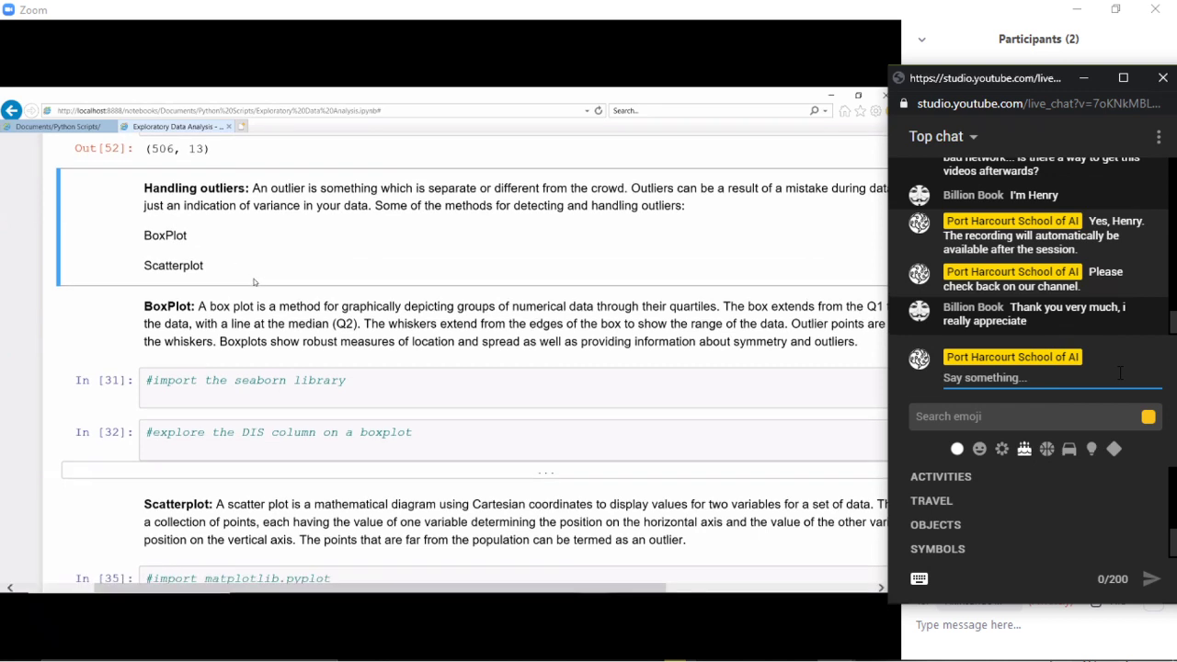
pyautogui.write('Y')
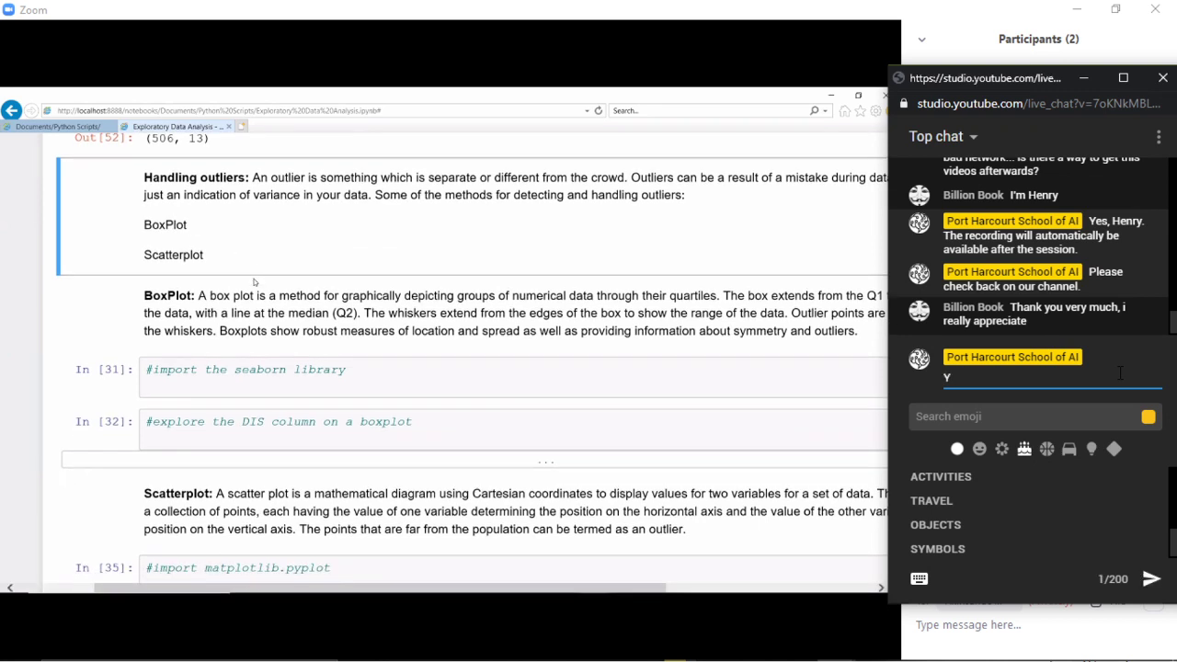
pyautogui.write('ou can drop your questi')
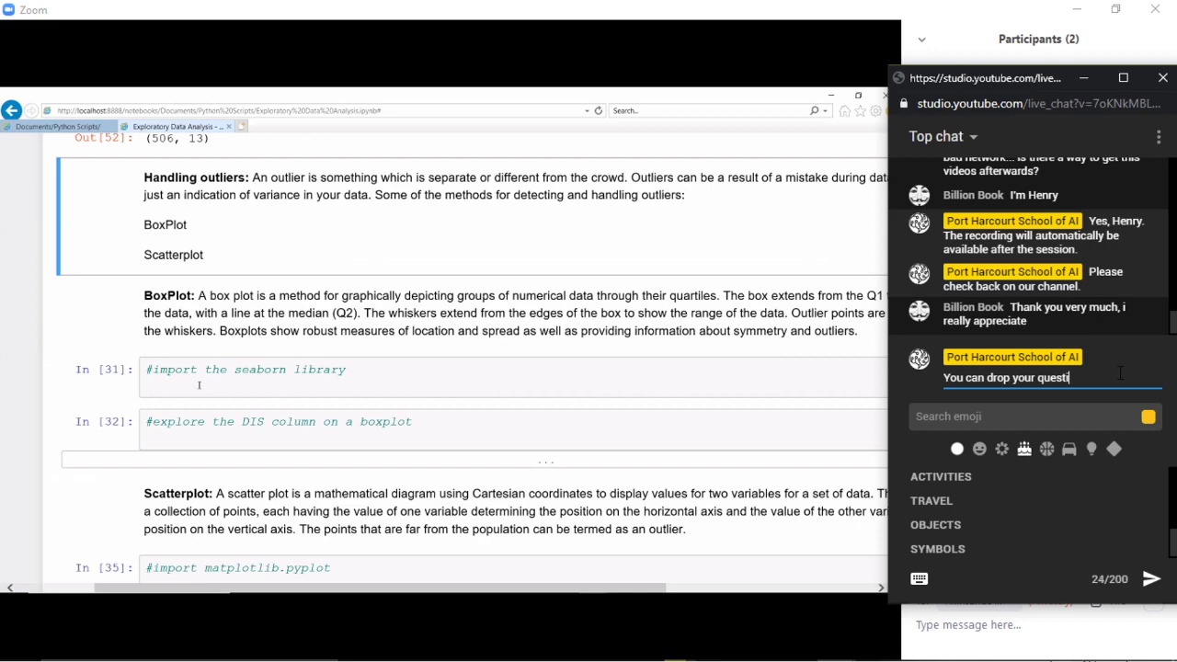
pyautogui.write('ons here')
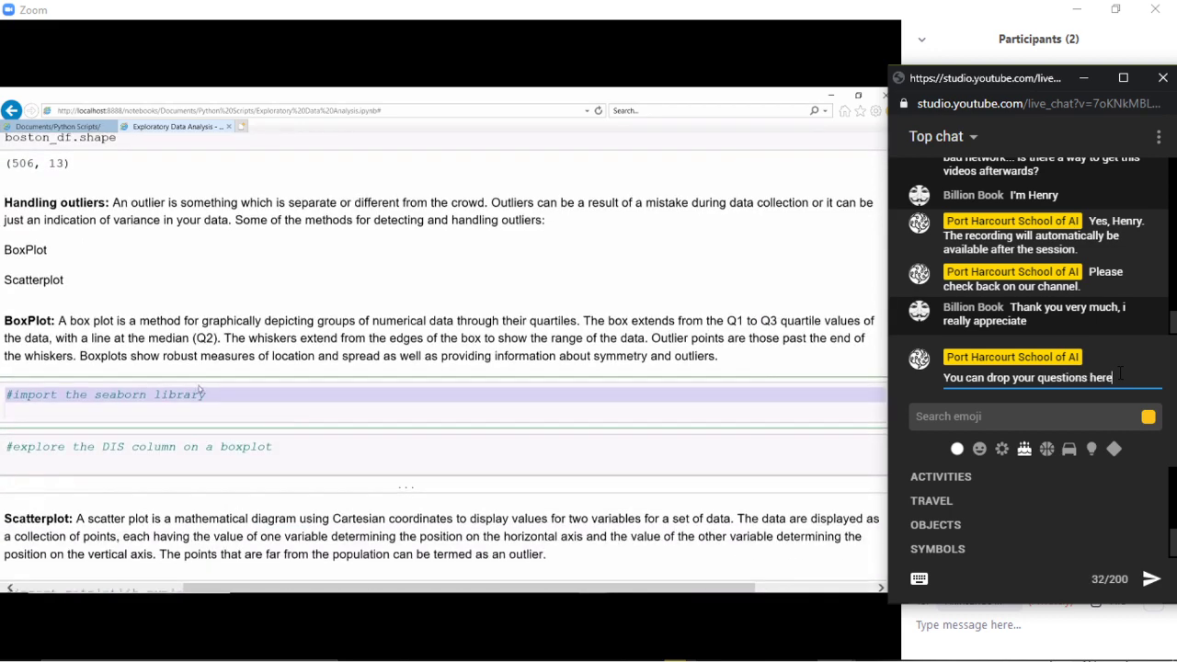
pyautogui.write('. Thanks.')
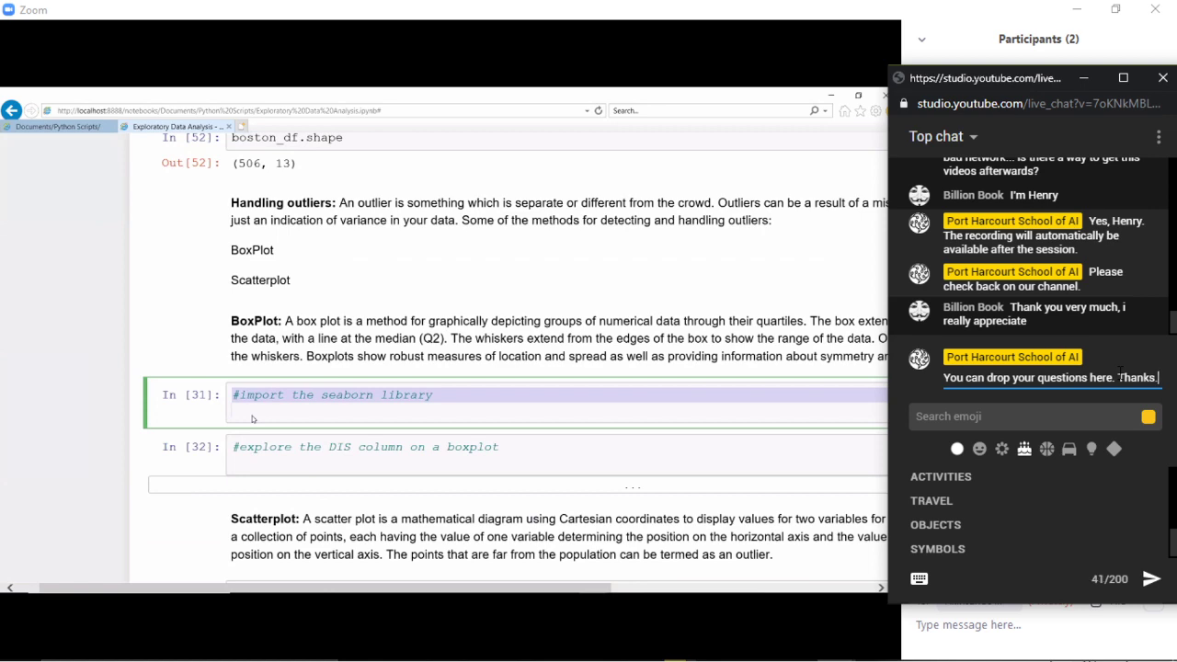
pyautogui.press('Return')
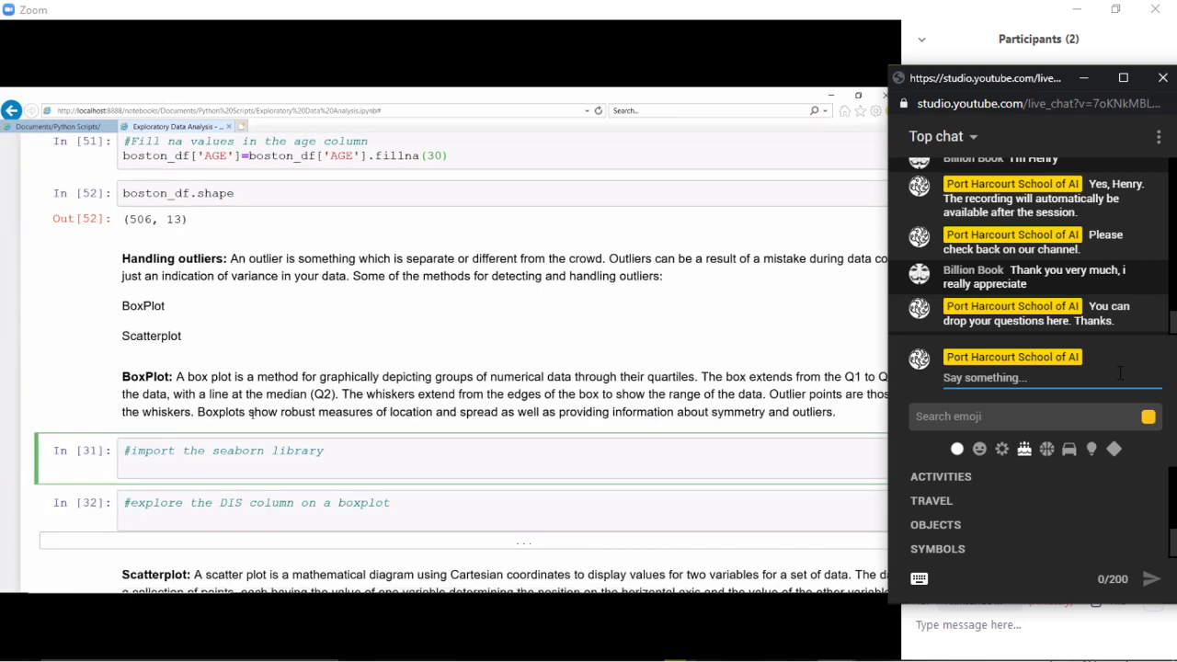
# - Post 'Slide and notebook will be available right after.' in the live chat, correcting the typos
pyautogui.write('Slides ')
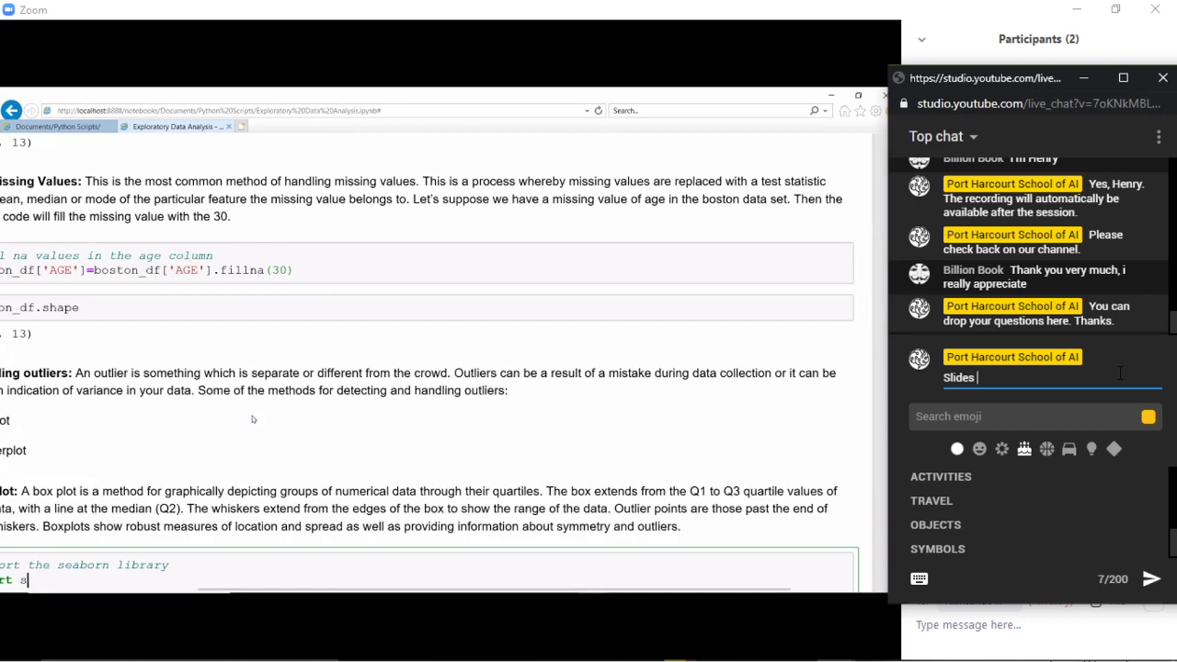
pyautogui.write('and not')
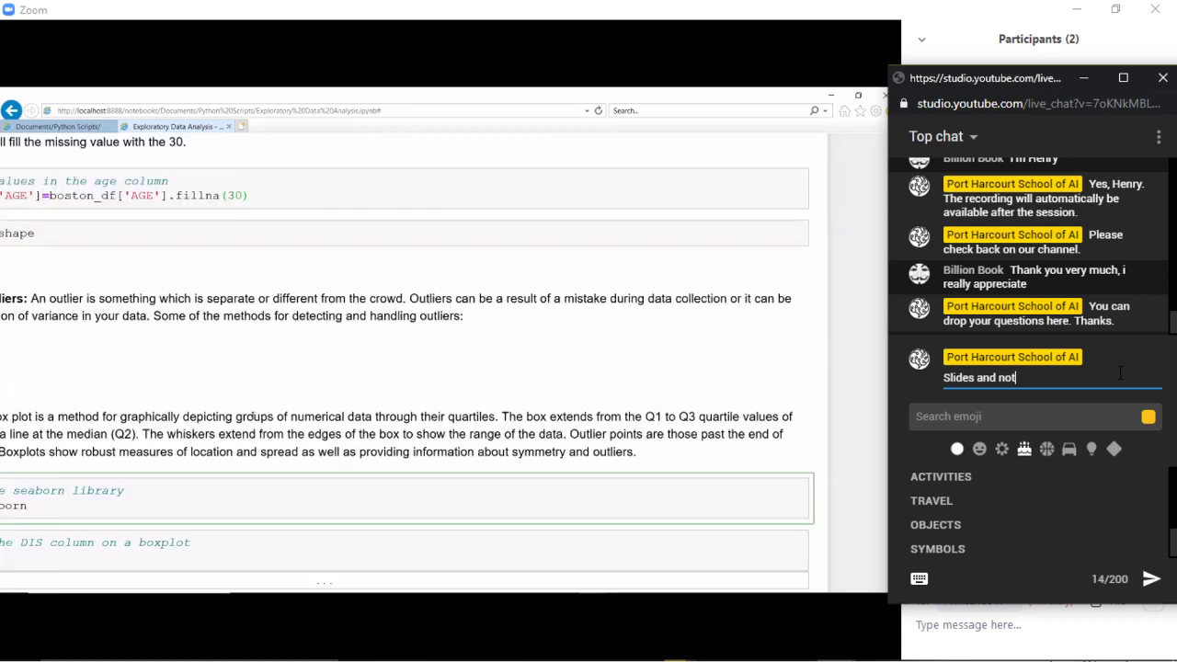
pyautogui.write('book')
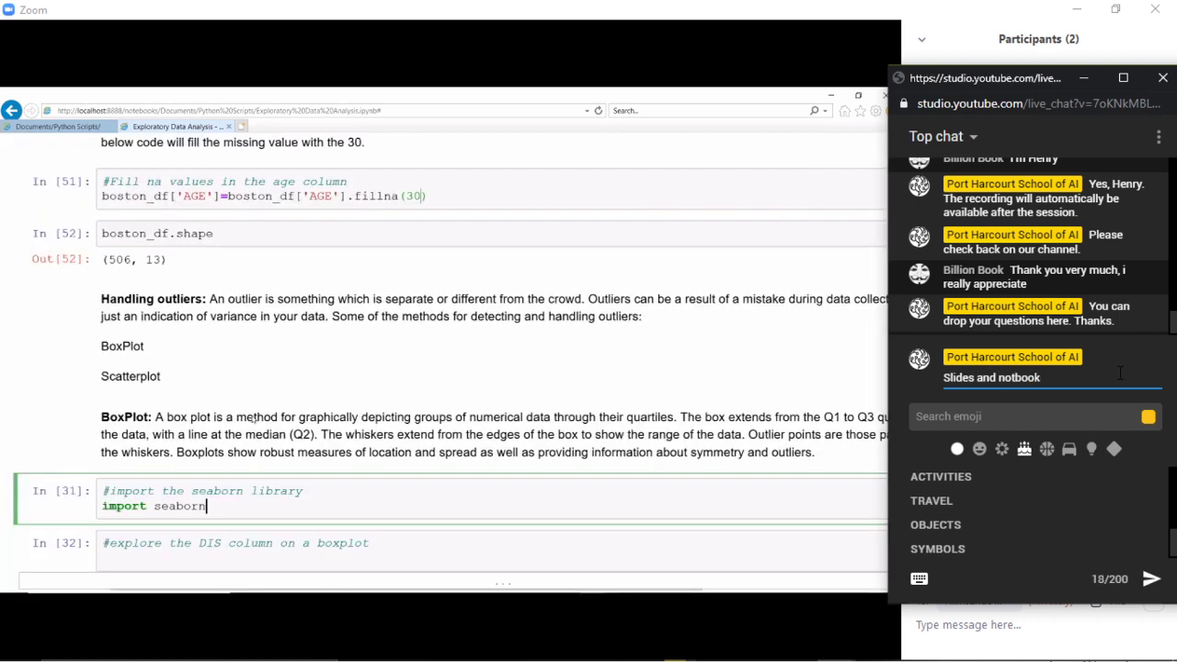
pyautogui.press('Left')
pyautogui.press('Left')
pyautogui.press('Left')
pyautogui.press('Left')
pyautogui.press('Left')
pyautogui.press('Left')
pyautogui.press('Left')
pyautogui.press('Left')
pyautogui.press('Left')
pyautogui.press('Left')
pyautogui.press('Left')
pyautogui.press('BackSpace')
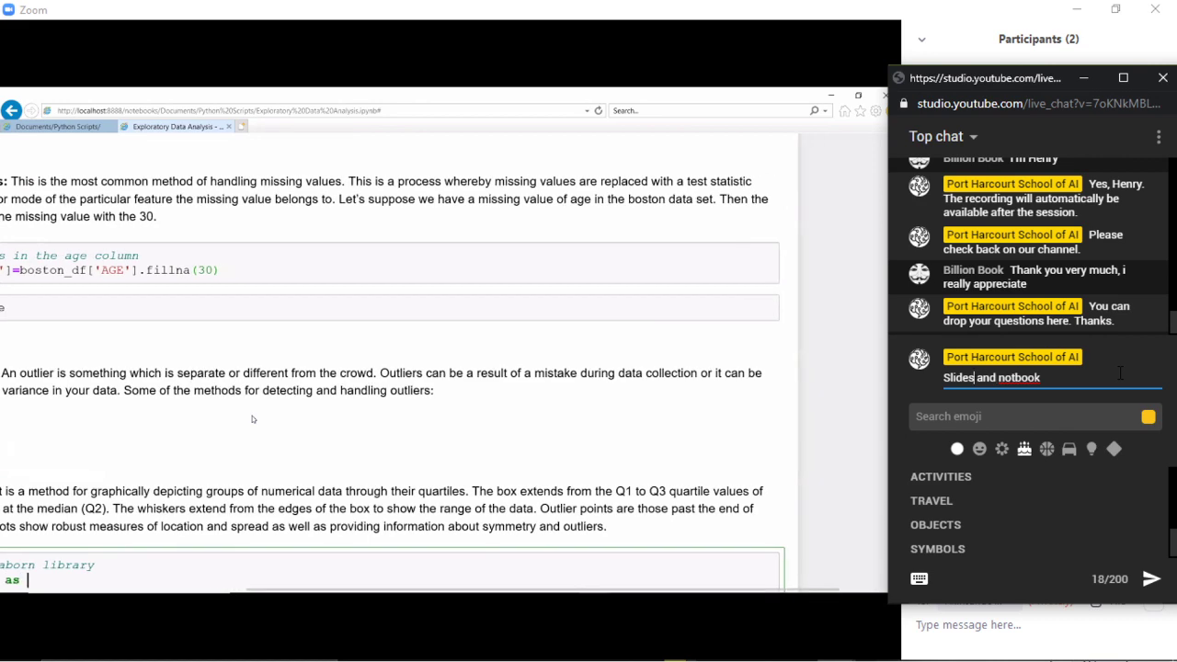
pyautogui.press('BackSpace')
pyautogui.press('Right')
pyautogui.press('Right')
pyautogui.press('Right')
pyautogui.press('Right')
pyautogui.press('Right')
pyautogui.press('Right')
pyautogui.press('Right')
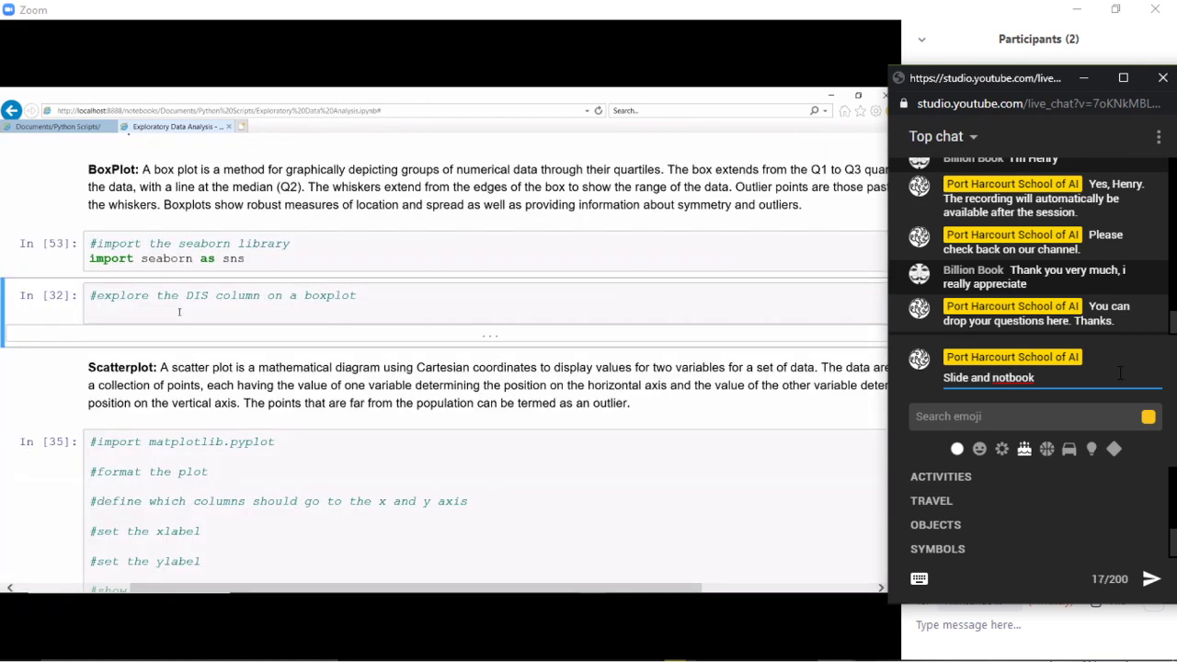
pyautogui.write('e')
pyautogui.press('End')
pyautogui.write('will ')
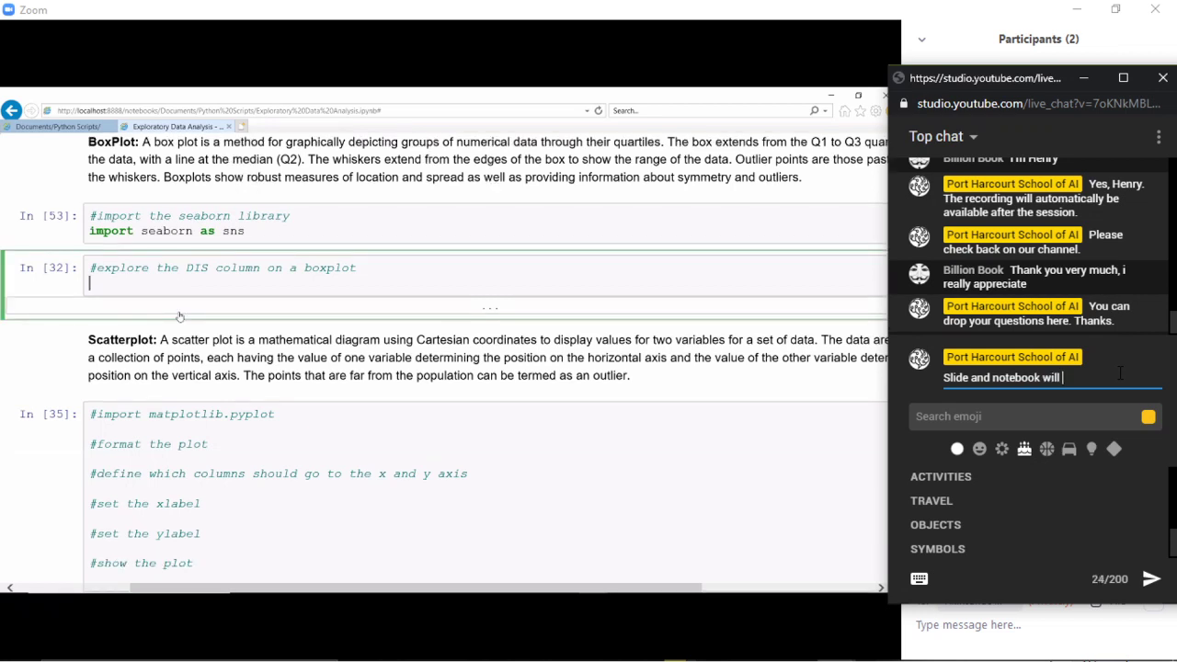
pyautogui.write('be available right agter')
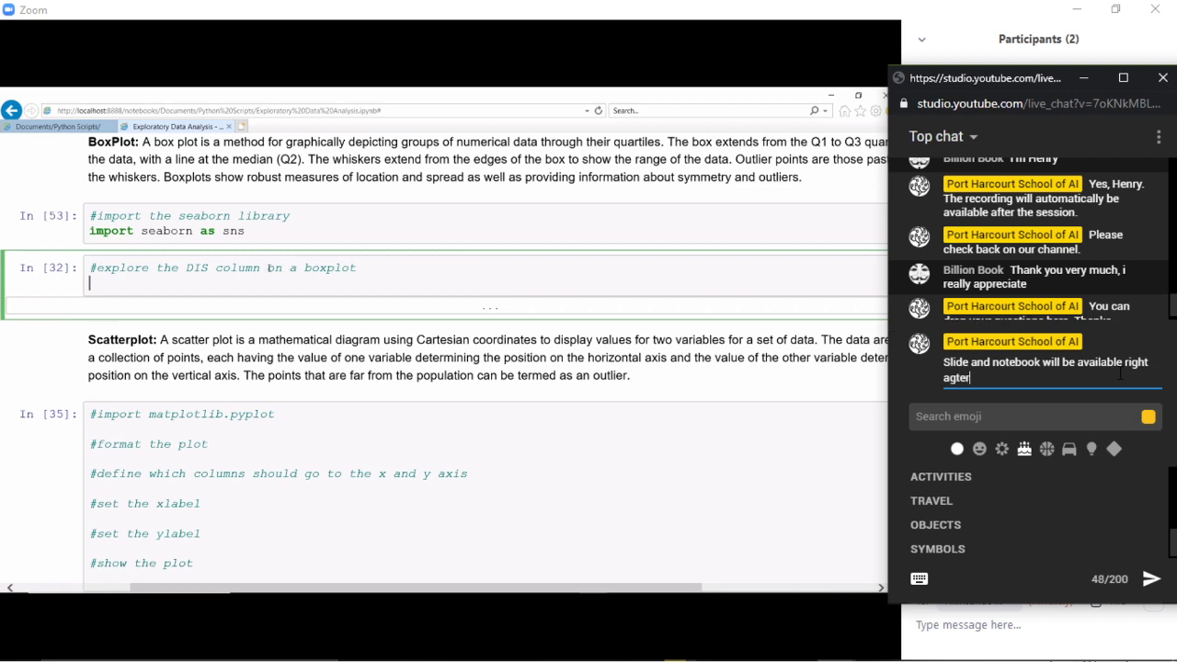
pyautogui.press('BackSpace')
pyautogui.press('BackSpace')
pyautogui.press('BackSpace')
pyautogui.press('BackSpace')
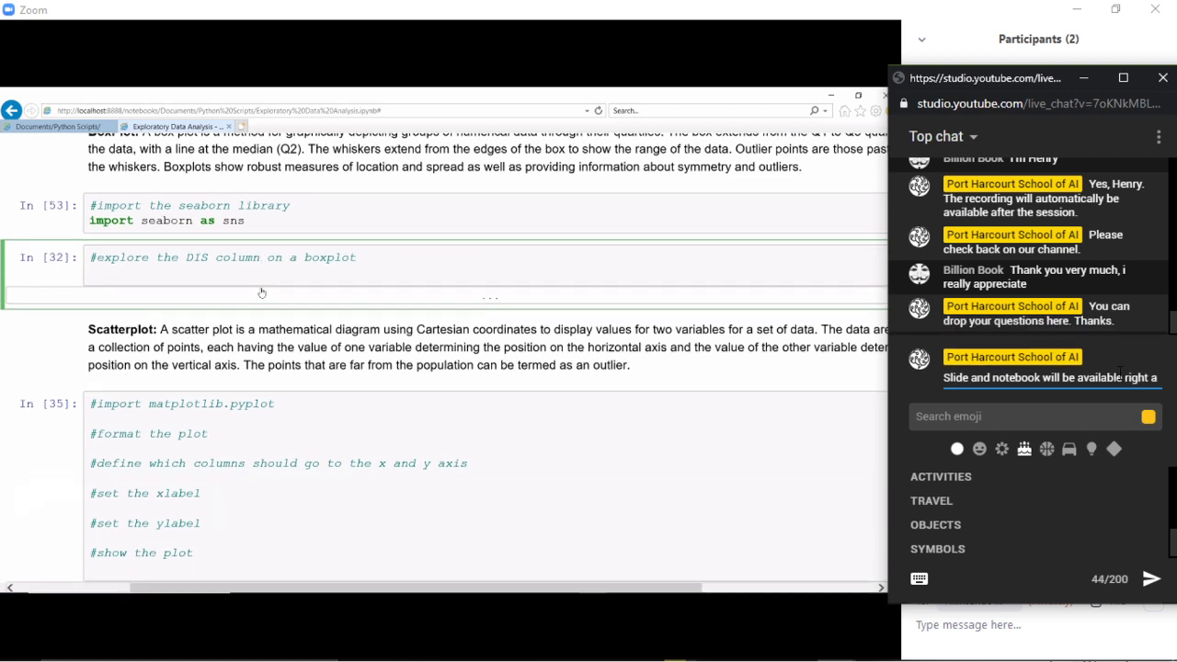
pyautogui.write('fter.')
pyautogui.press('Return')
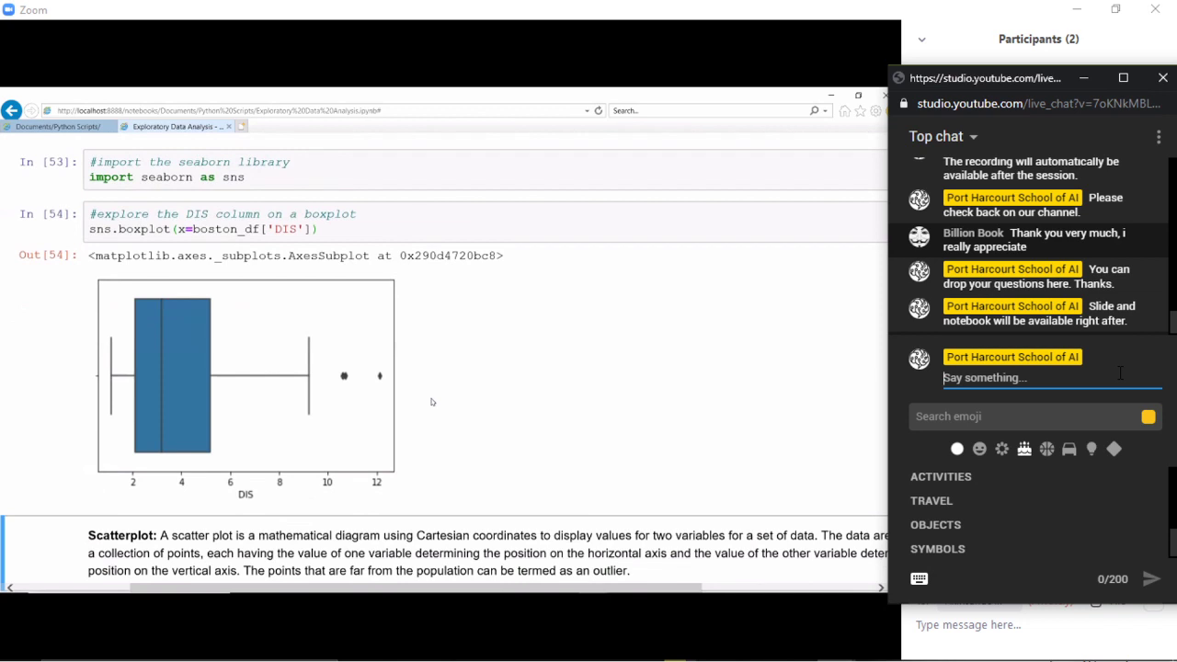
pyautogui.scroll(-1, 432, 402)
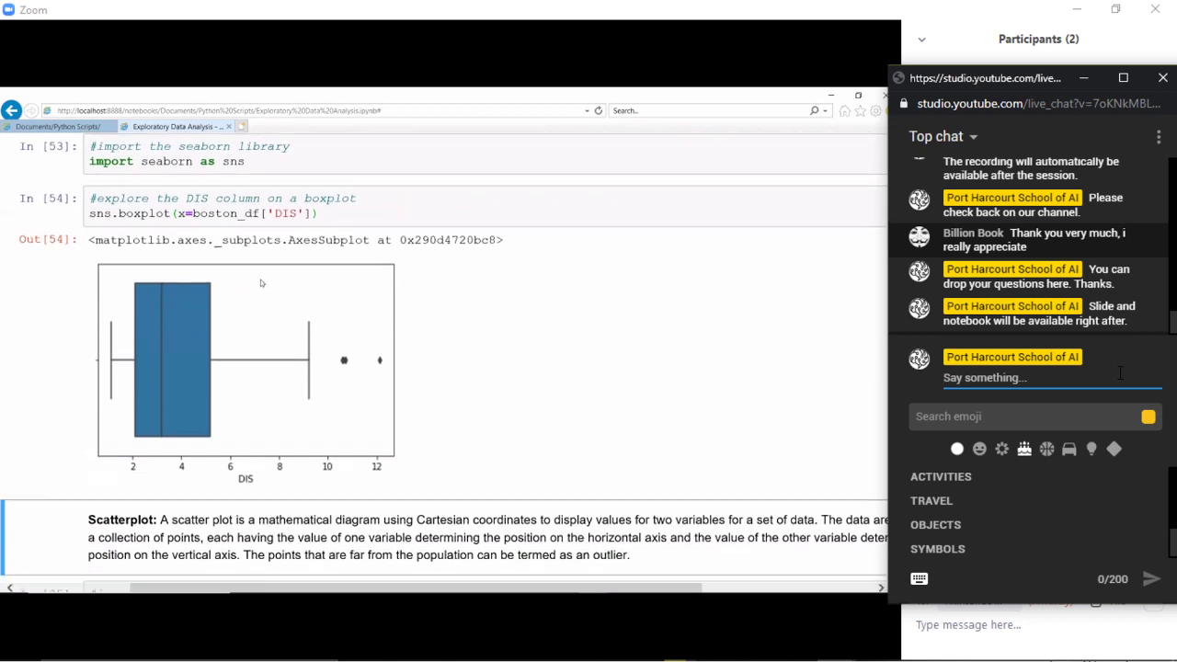
pyautogui.scroll(-1, 261, 284)
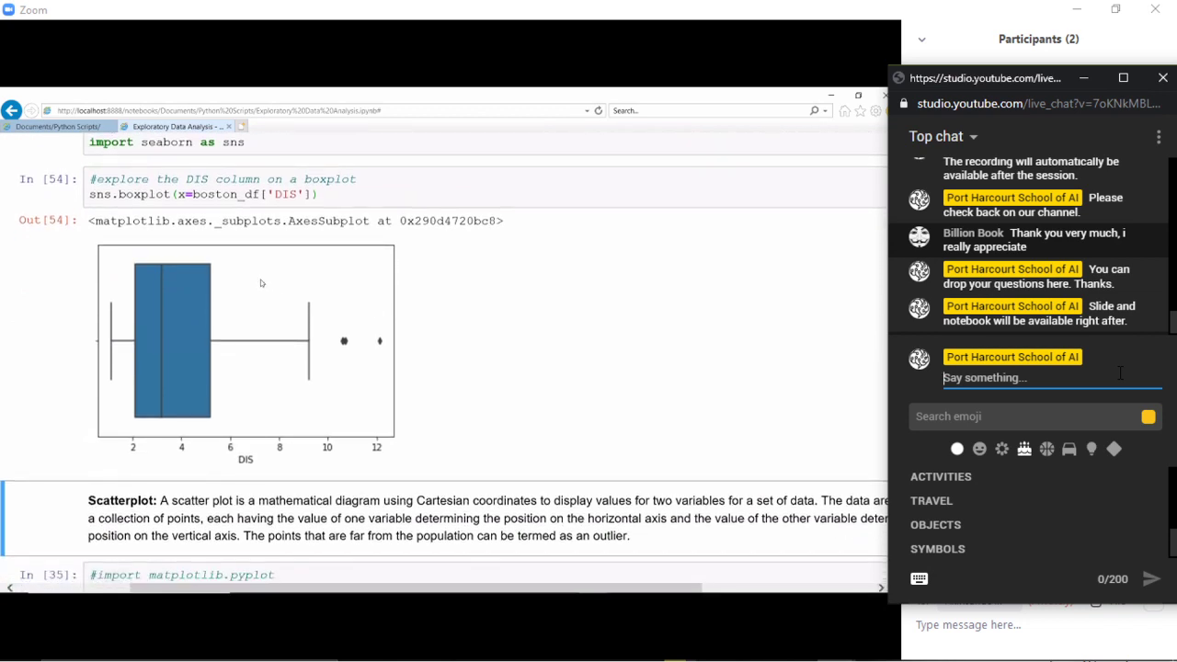
pyautogui.scroll(-1, 262, 283)
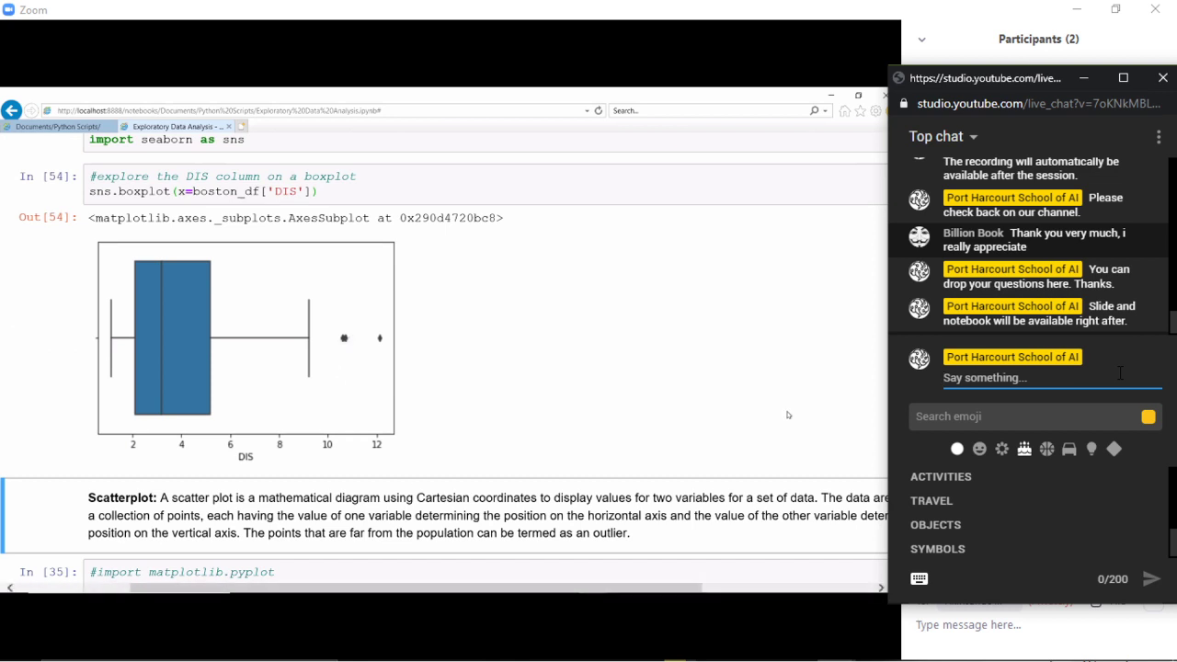
pyautogui.scroll(-3, 787, 415)
pyautogui.scroll(-2, 787, 415)
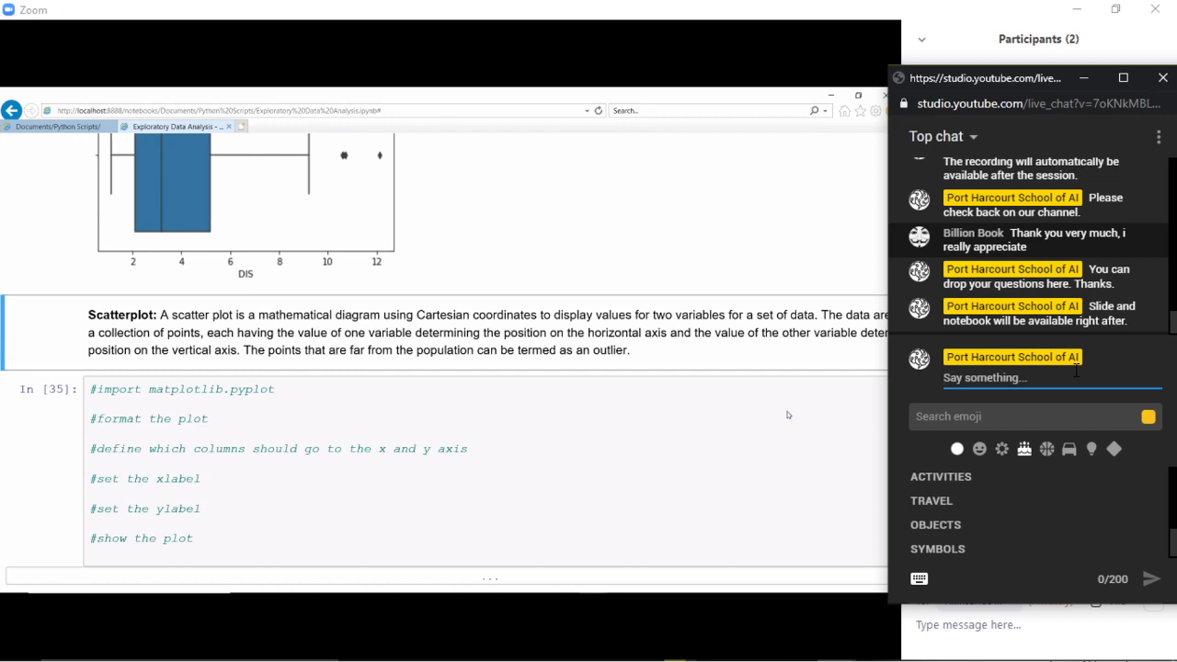
# - Follow the shared notebook as the INDUS vs TAX scatter plot code is written
pyautogui.moveTo(889, 637)
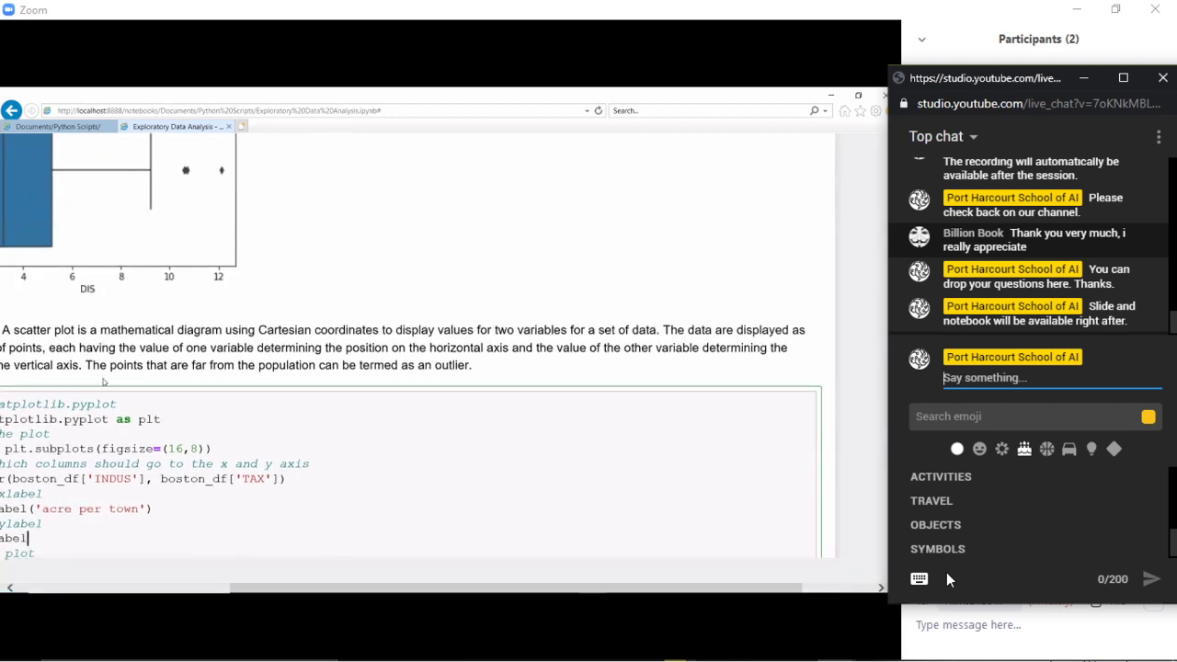
# - Post 'Any clarifications or questions? We are listening' in the live chat
pyautogui.write('A')
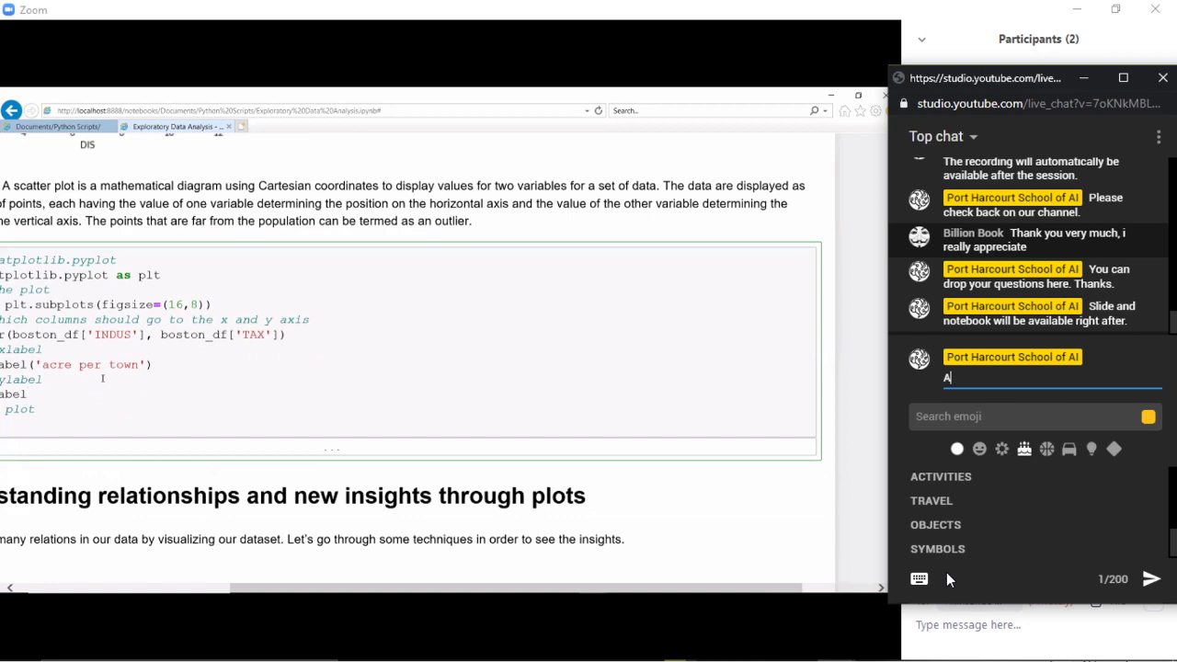
pyautogui.write('ny cla')
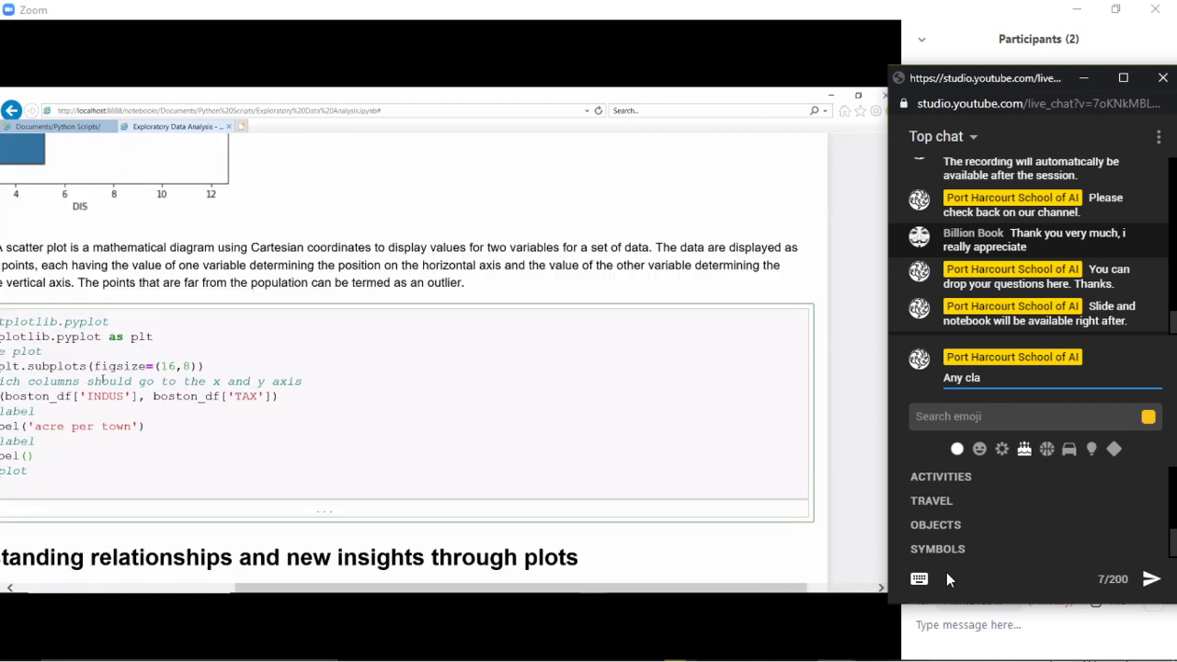
pyautogui.write('rif')
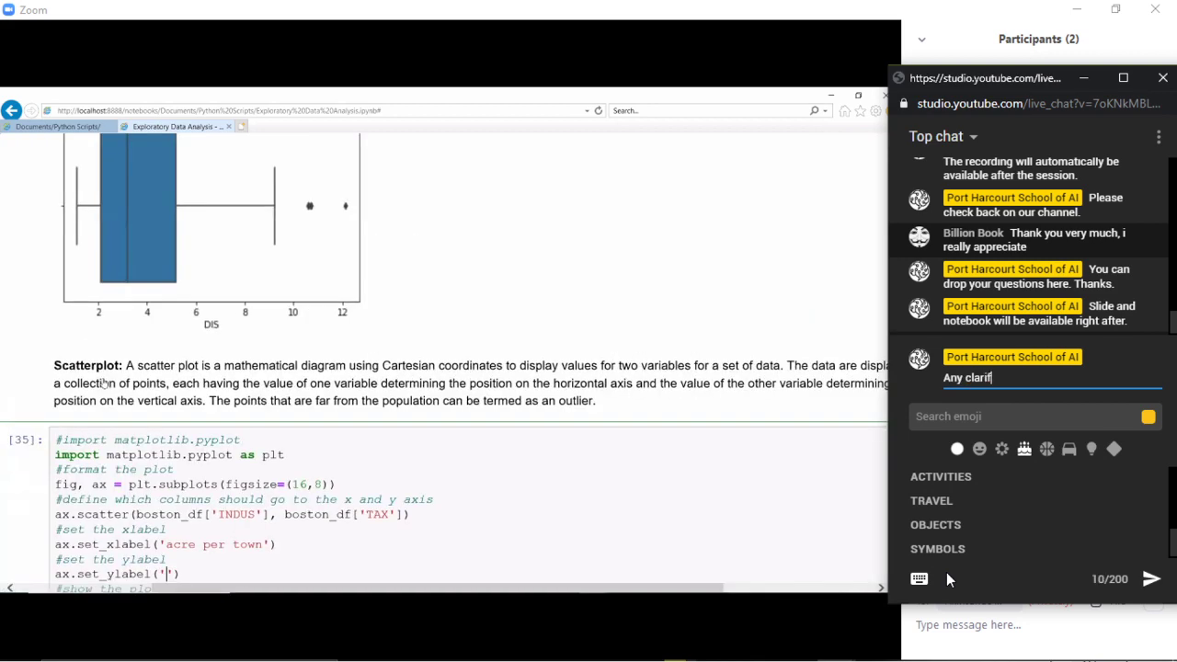
pyautogui.write('icat')
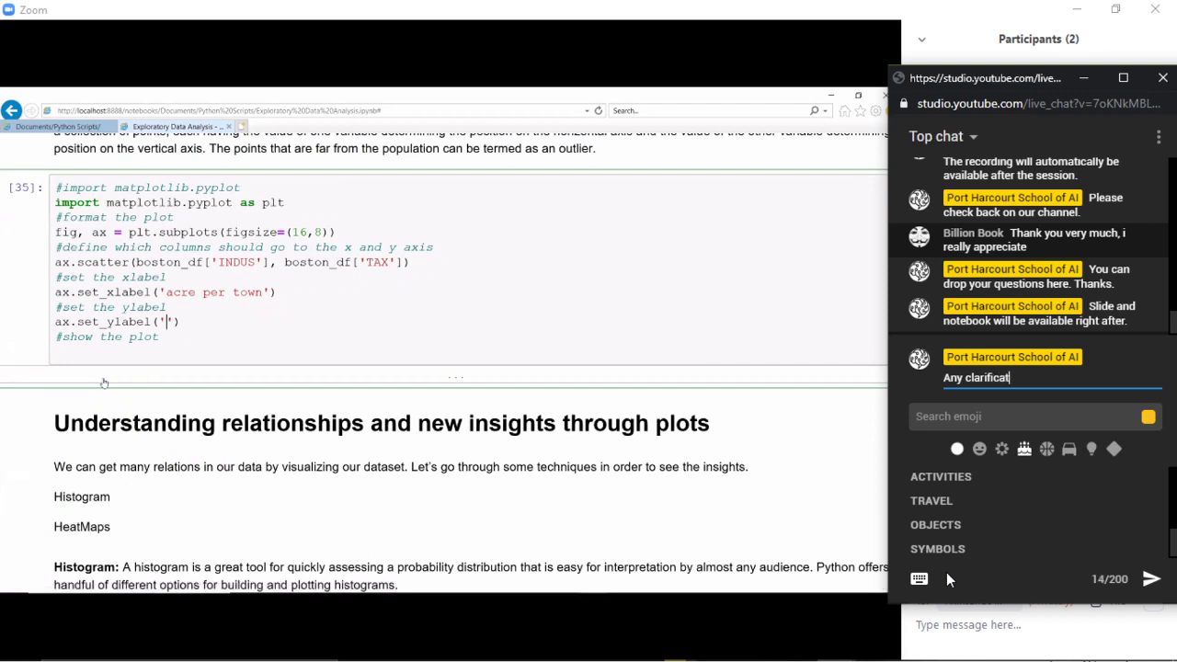
pyautogui.write('ions or ques')
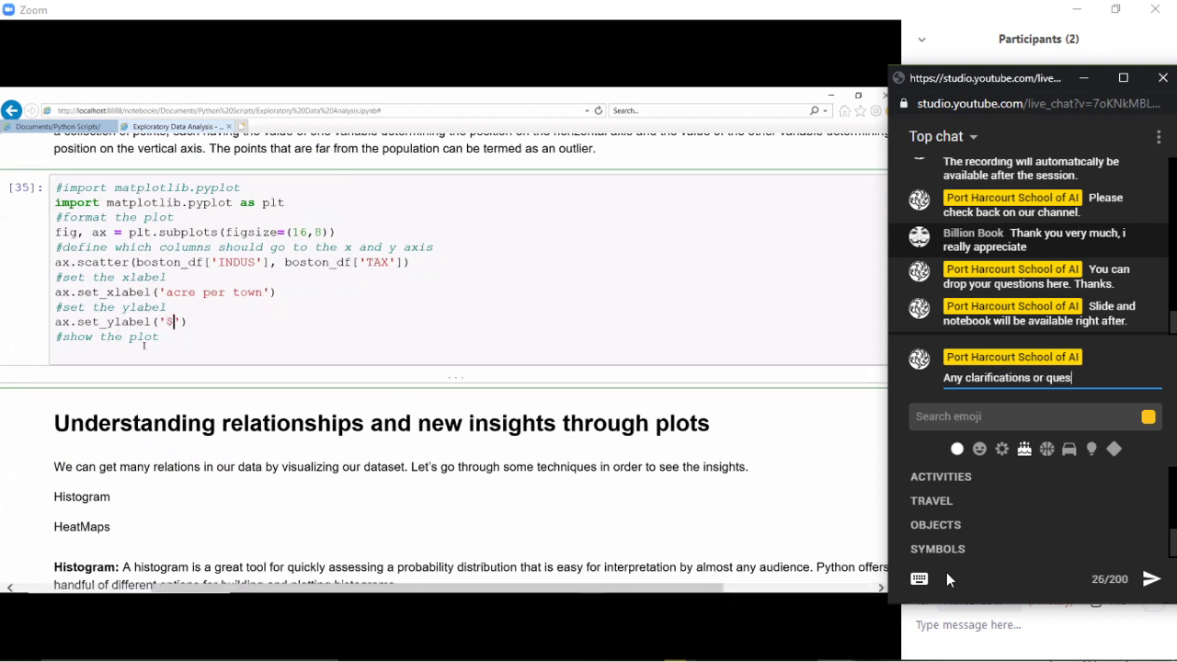
pyautogui.write('tions? We are ')
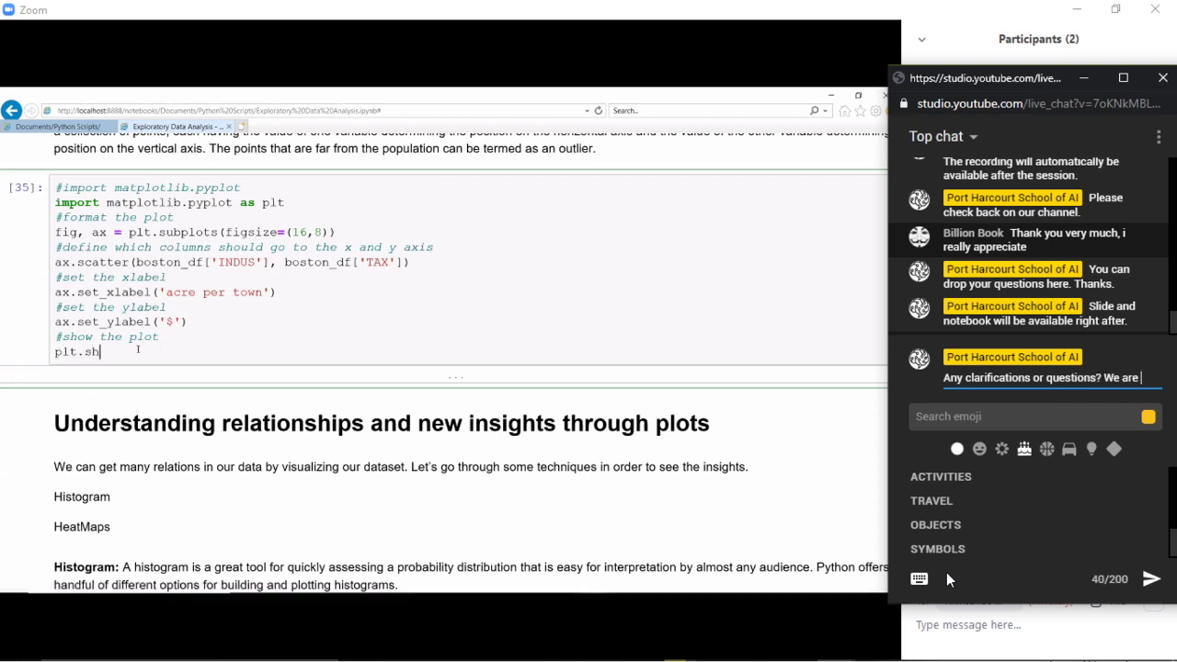
pyautogui.write('listening.')
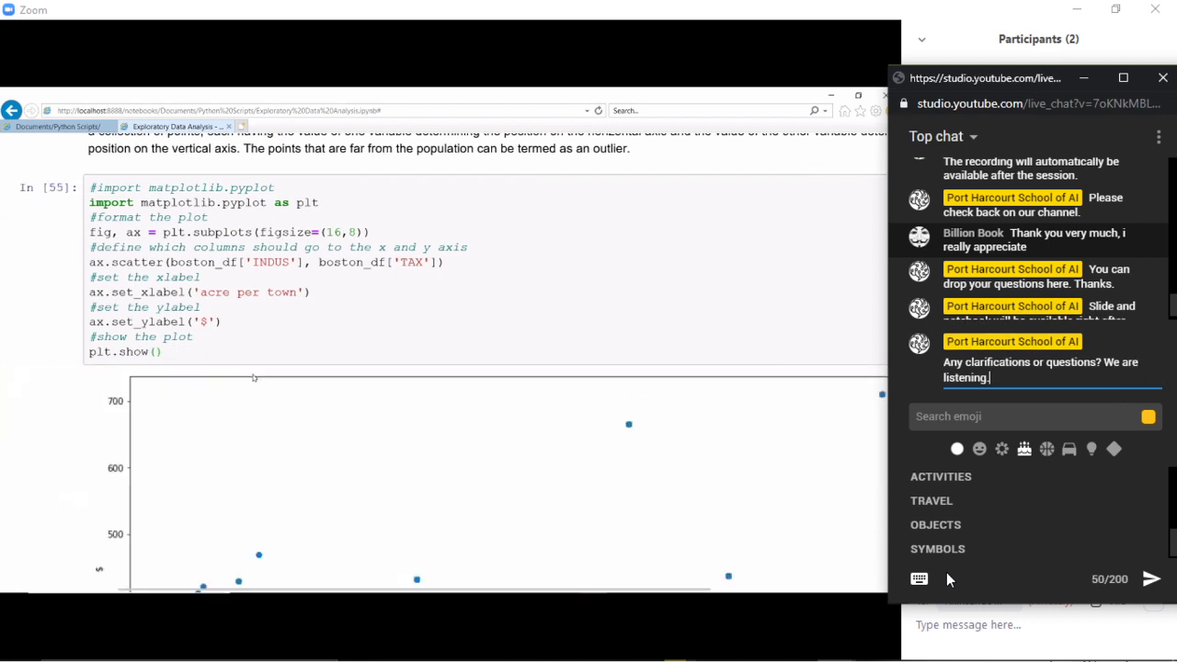
pyautogui.press('Return')
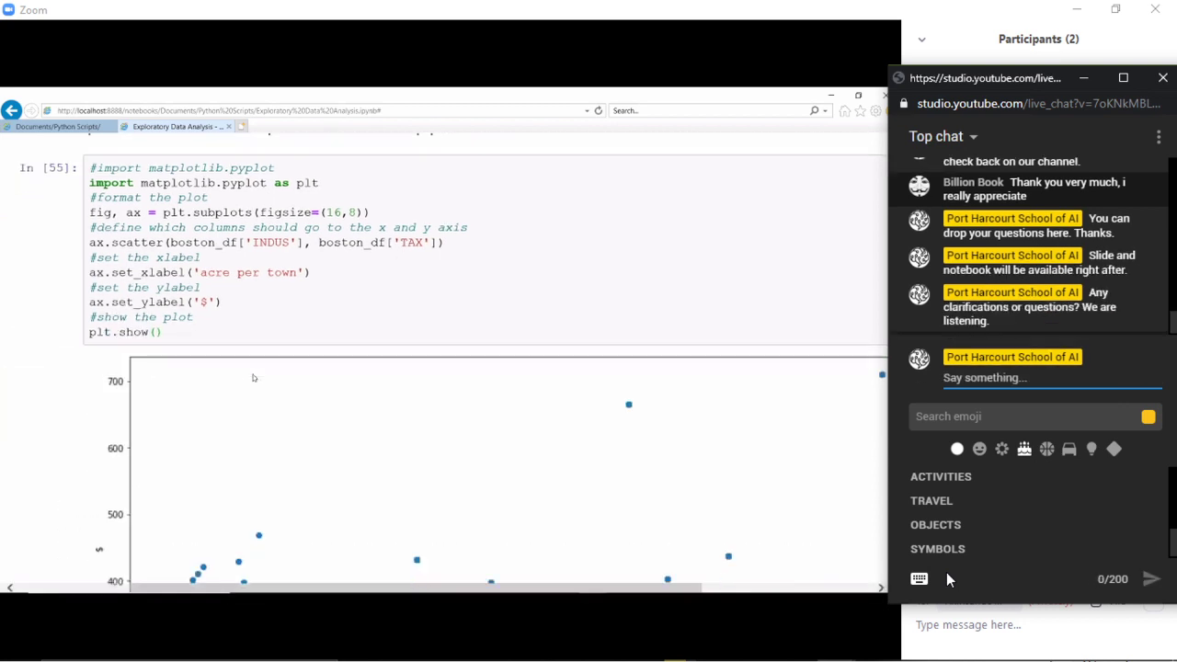
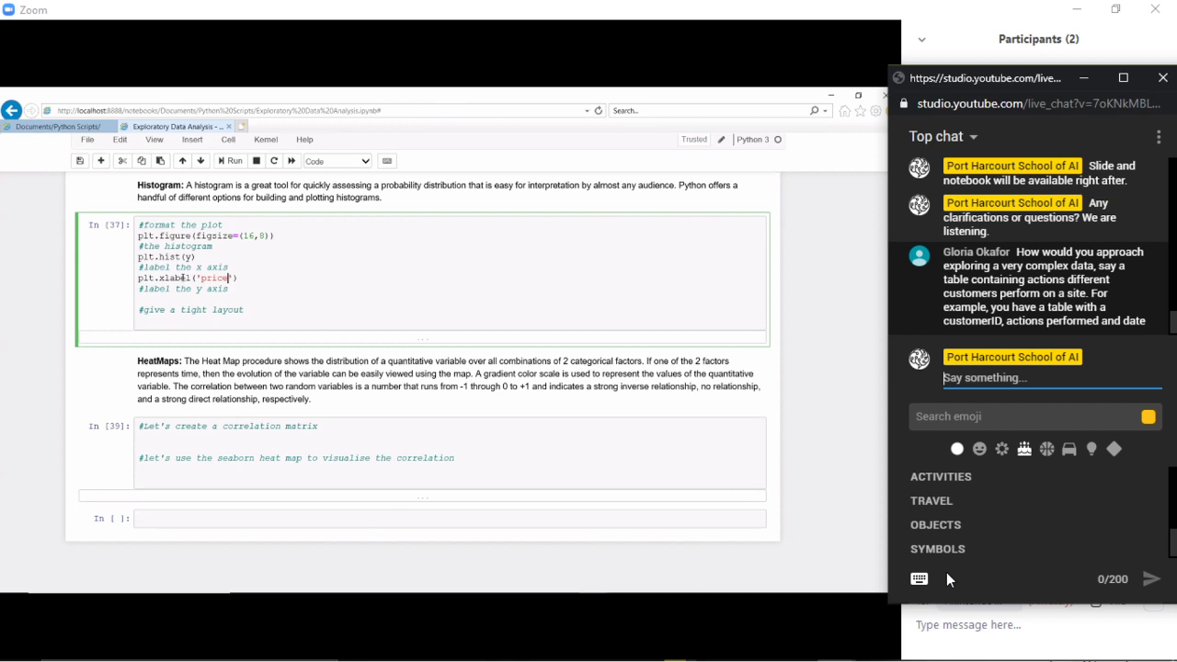
# - Unmute the microphone in the Zoom meeting
pyautogui.click(37, 636)
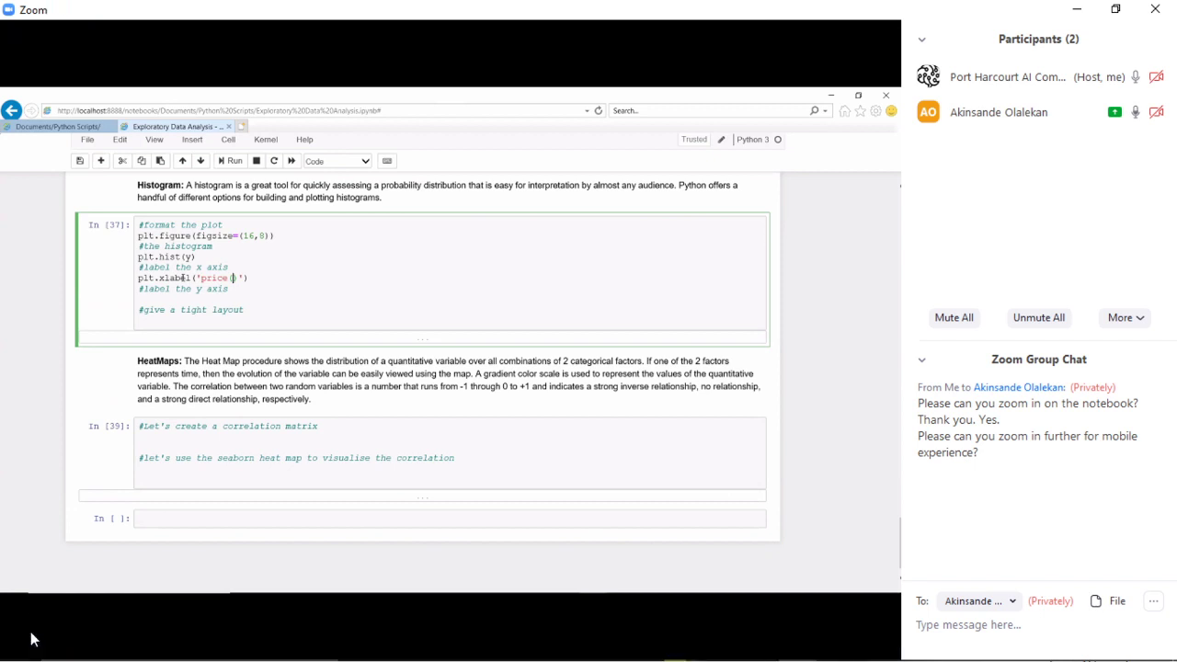
# - Bring the YouTube Studio live chat window back to the front
pyautogui.hotkey('alt', 'Tab')
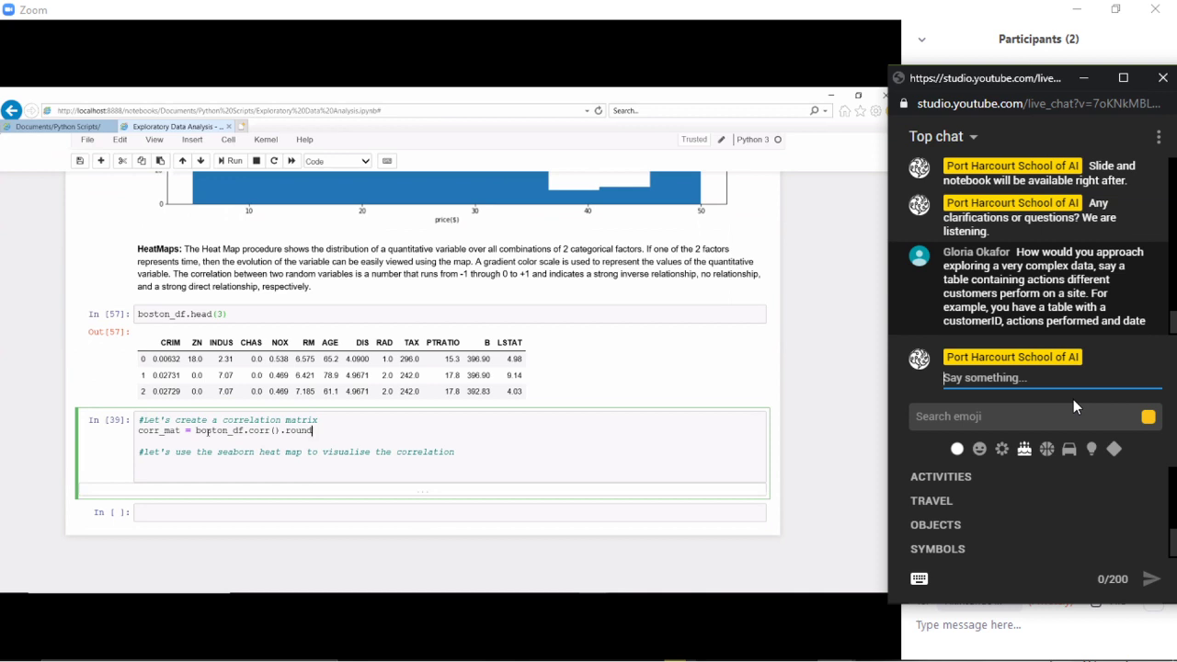
# - Finish corr_mat with .round(2) and move below the heatmap comment
pyautogui.write('(2')
pyautogui.press('Down')
pyautogui.press('Down')
pyautogui.press('Down')
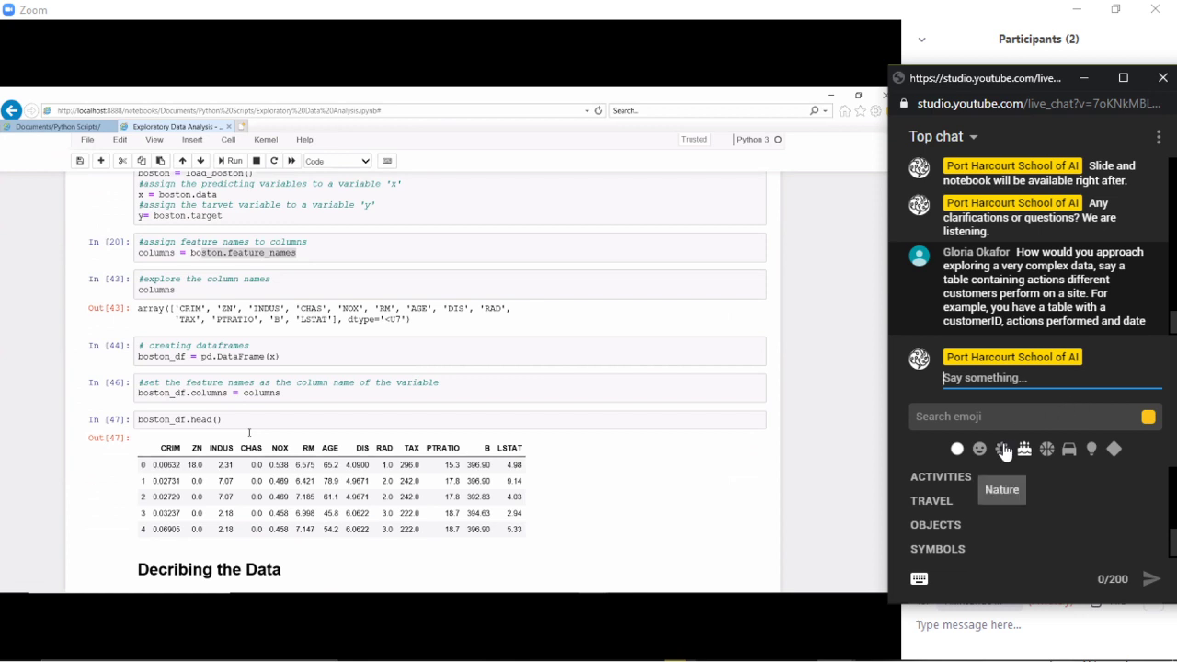
# - Bring the Describing the Data section's boston_df.describe() output into view
pyautogui.moveTo(301, 618)
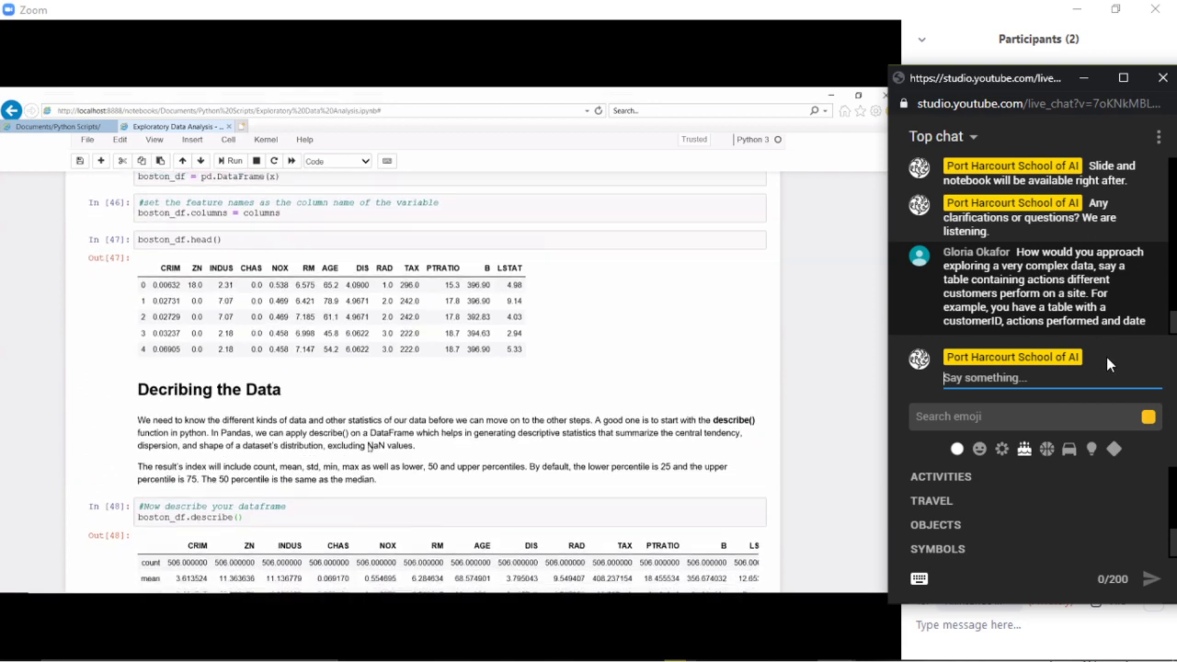
pyautogui.moveTo(217, 649)
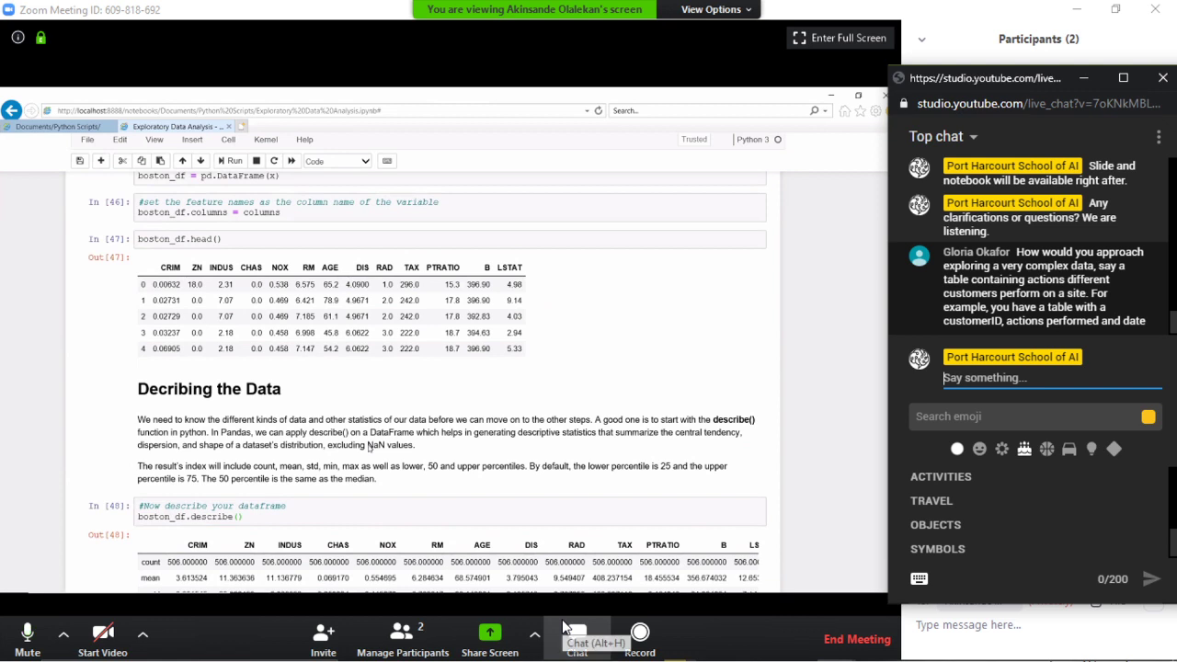
# - Check Zoom's participants and group chat, then return to the YouTube live chat
pyautogui.click(69, 644)
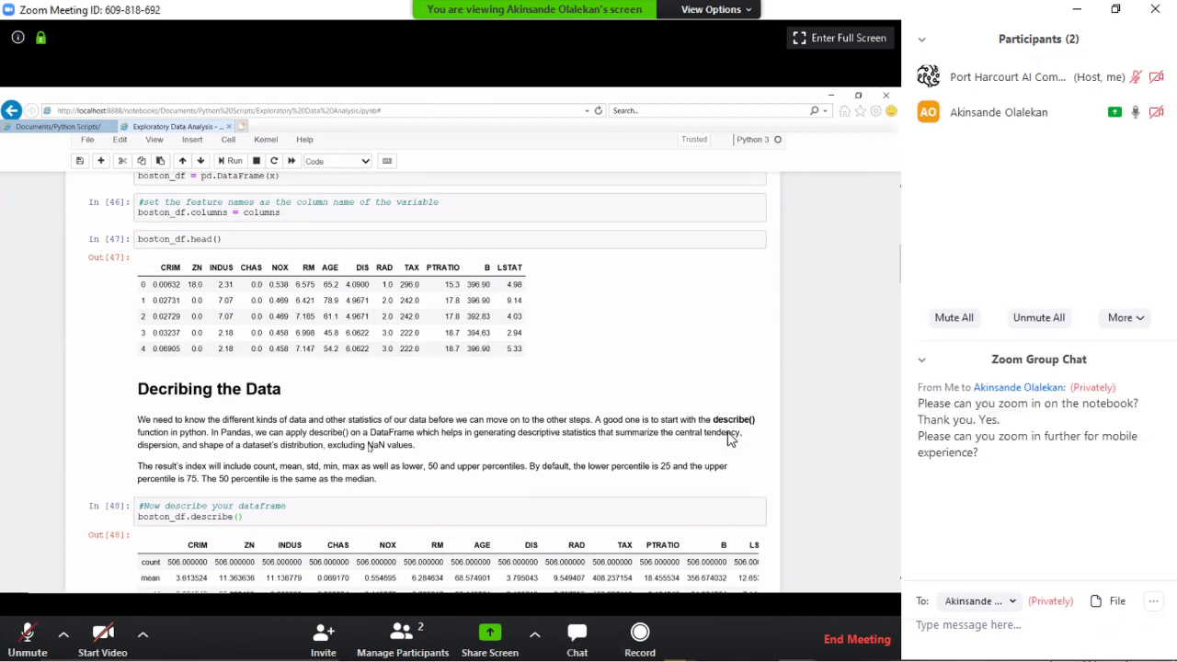
pyautogui.hotkey('alt', 'Tab')
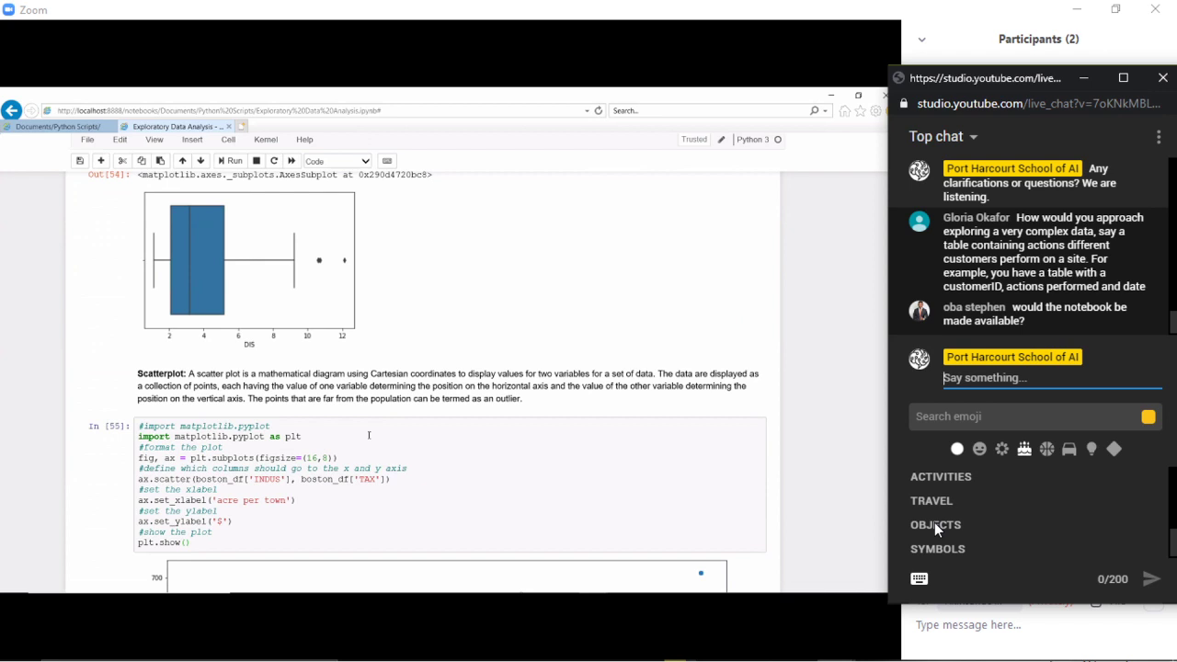
# - Post a live-chat reply to the viewer confirming the notebook will be available
pyautogui.write('Yes it')
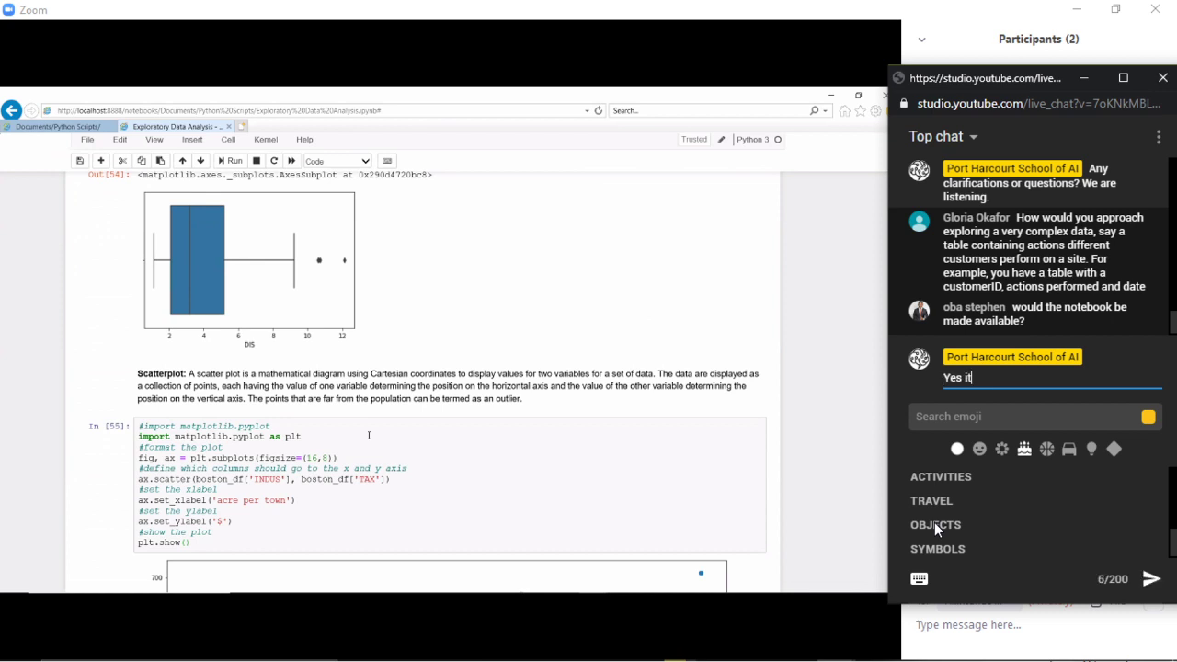
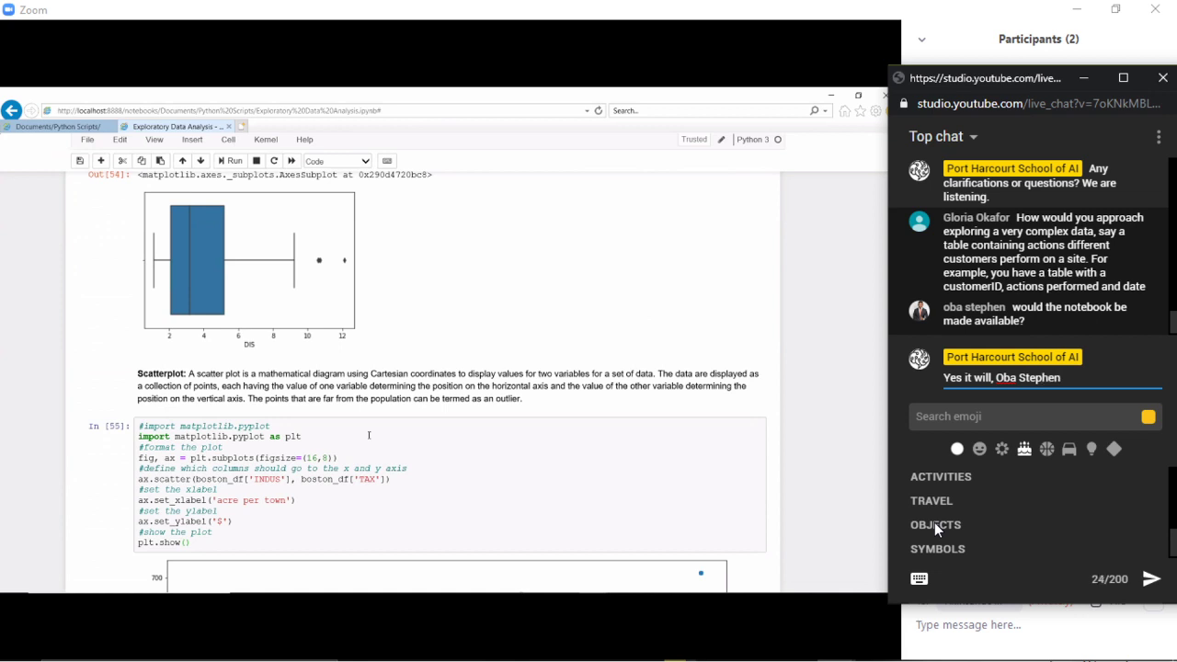
pyautogui.write('.')
pyautogui.press('Return')
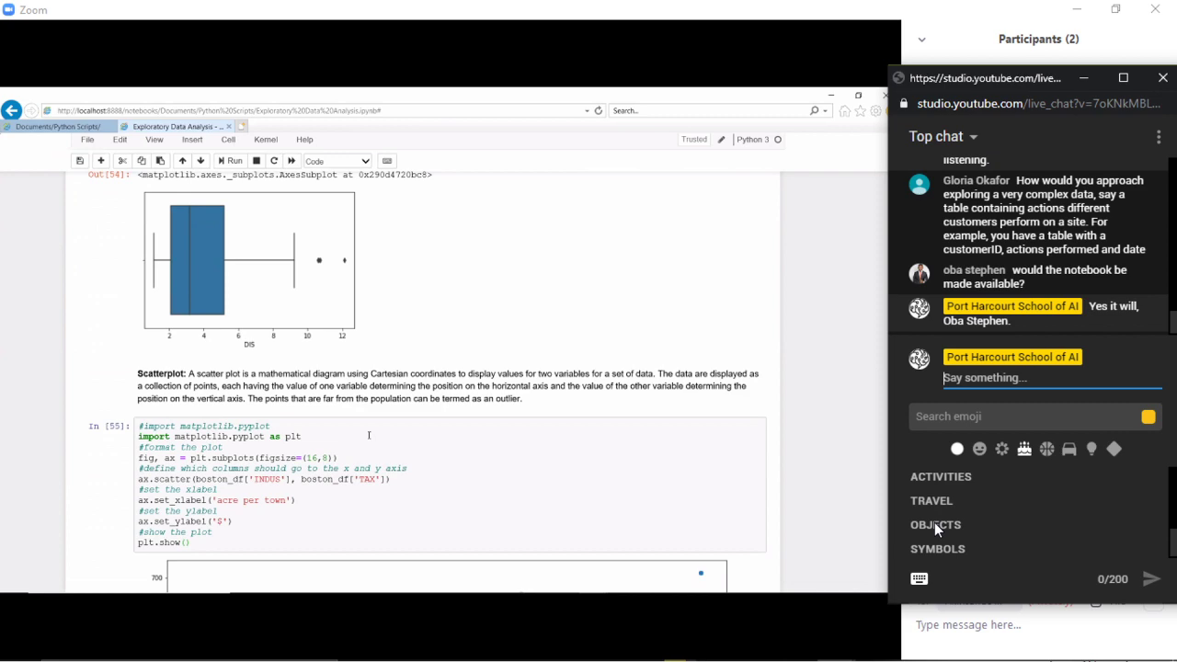
pyautogui.hotkey('alt', 'Tab')
pyautogui.scroll(3, 1035, 317)
pyautogui.click(1035, 318)
pyautogui.scroll(1, 1035, 322)
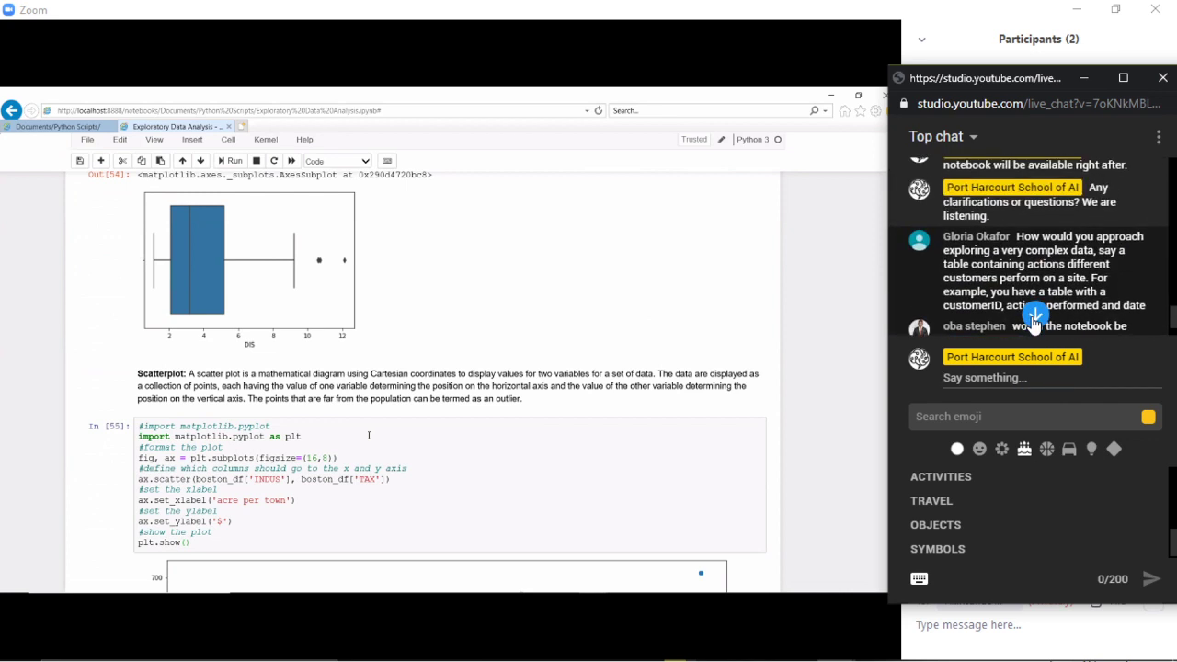
pyautogui.click(1036, 318)
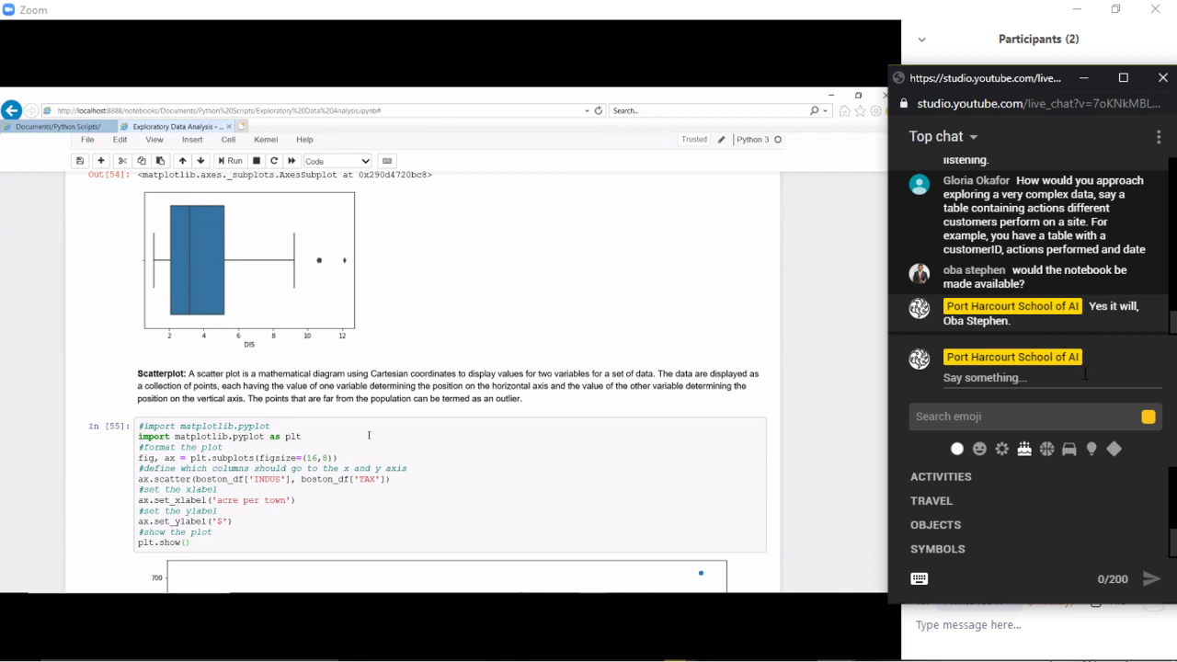
pyautogui.scroll(3, 368, 435)
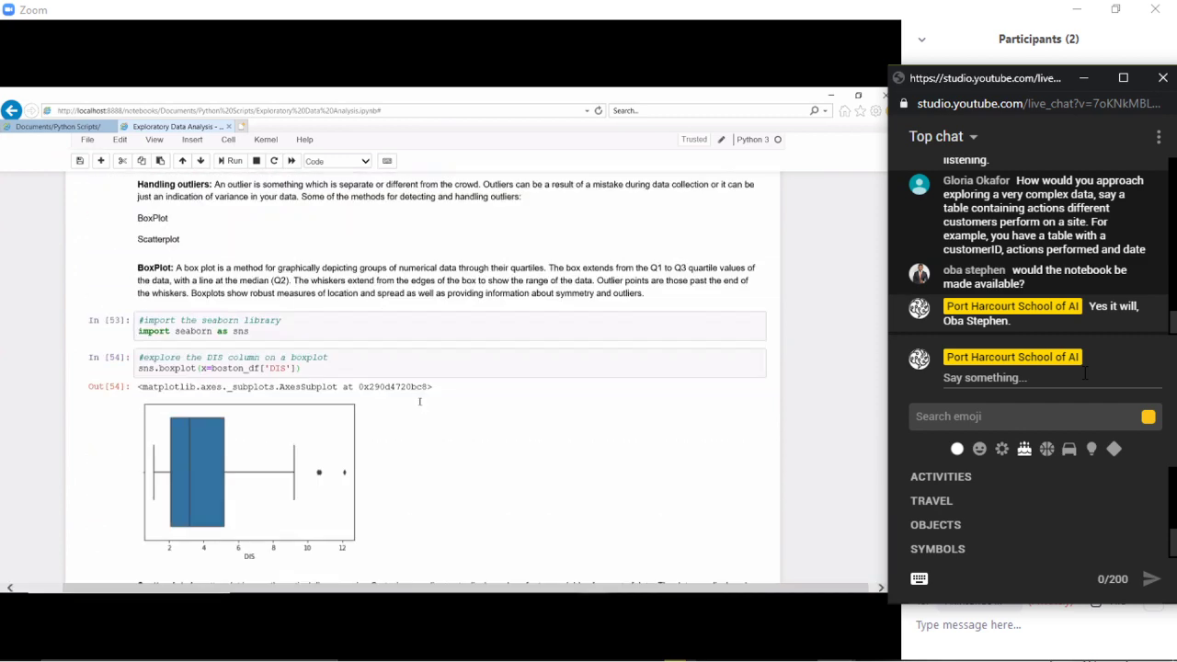
pyautogui.scroll(1, 420, 402)
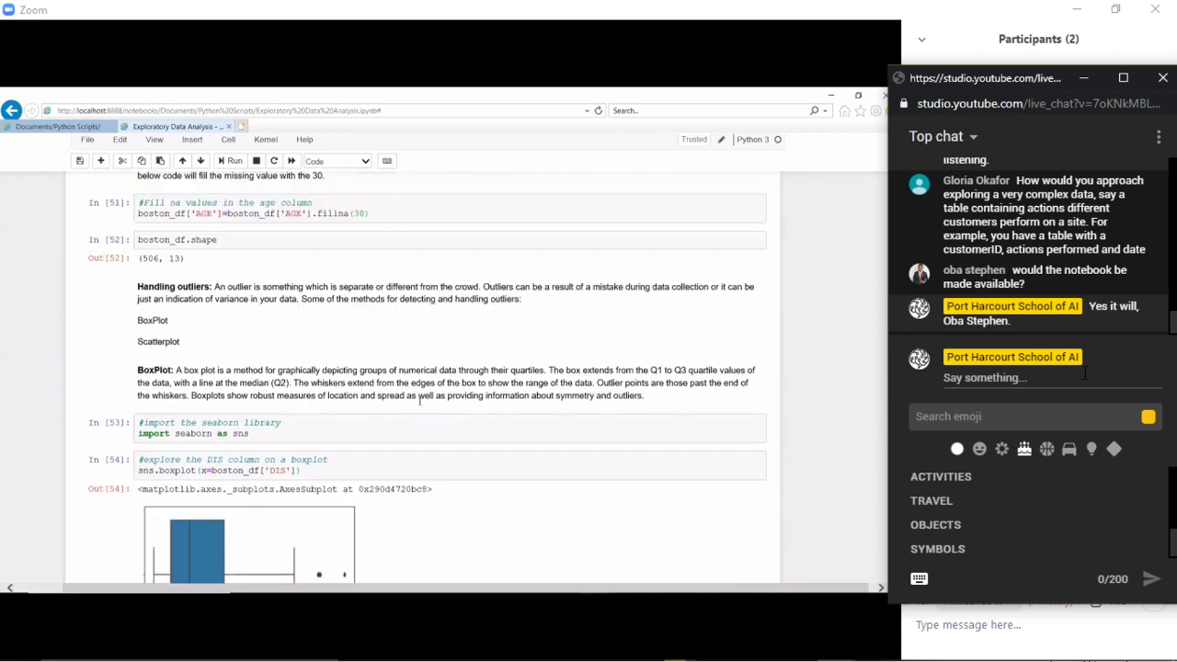
pyautogui.scroll(5, 419, 402)
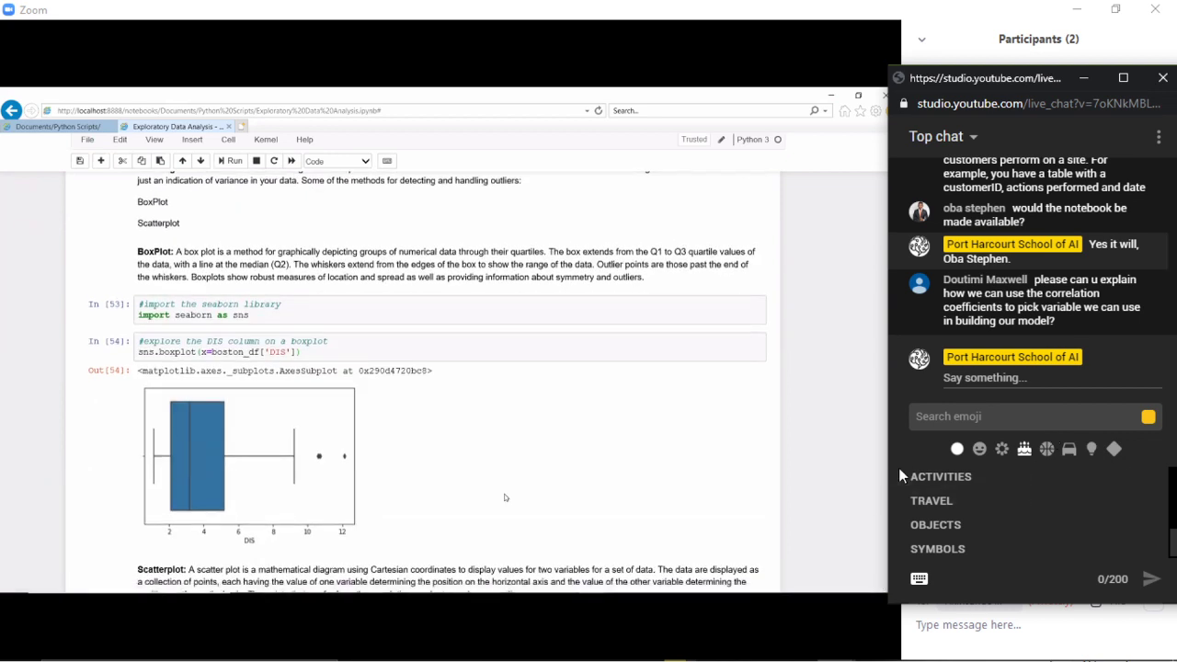
pyautogui.moveTo(541, 480)
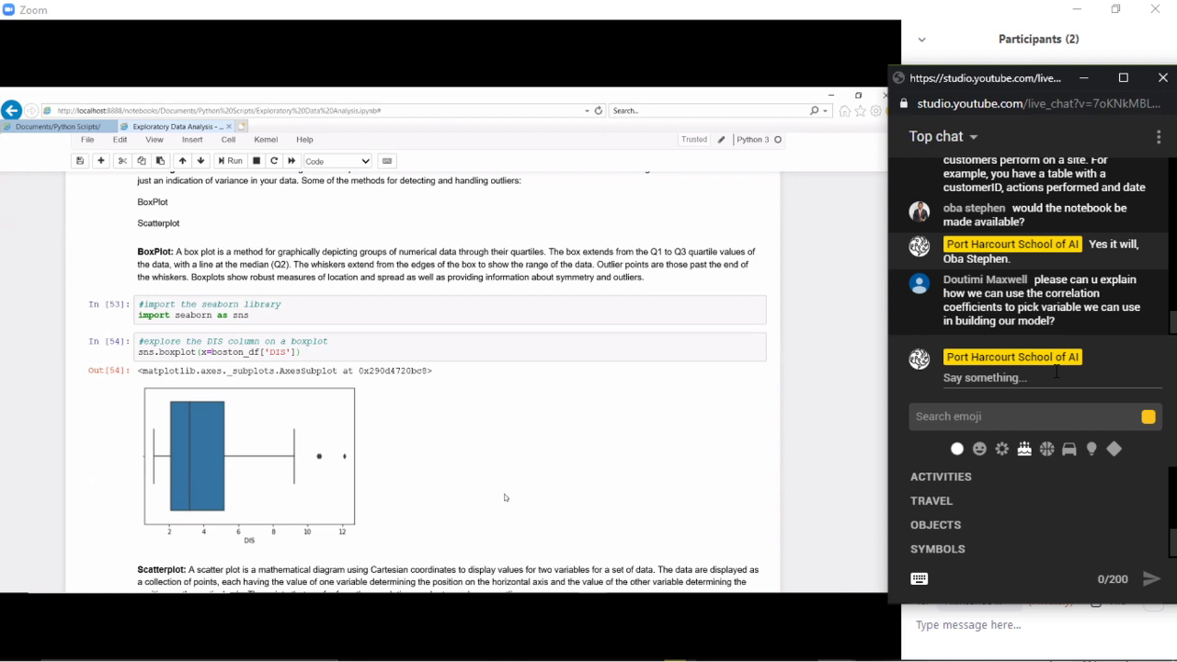
pyautogui.scroll(-15, 527, 477)
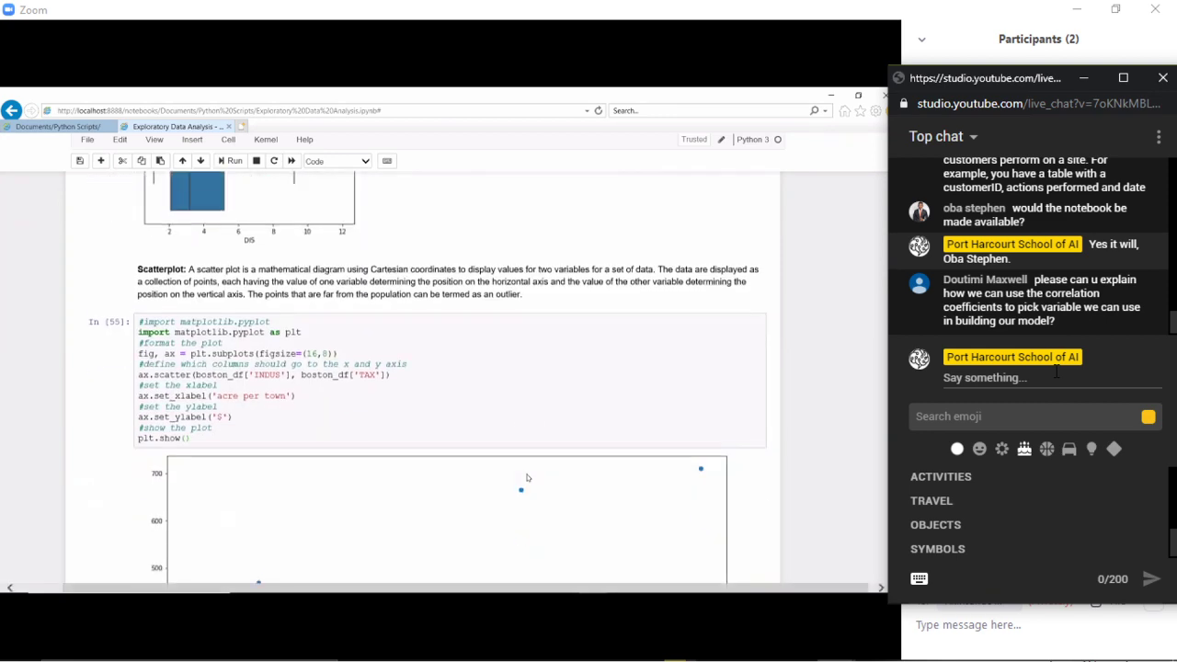
pyautogui.scroll(-3, 526, 477)
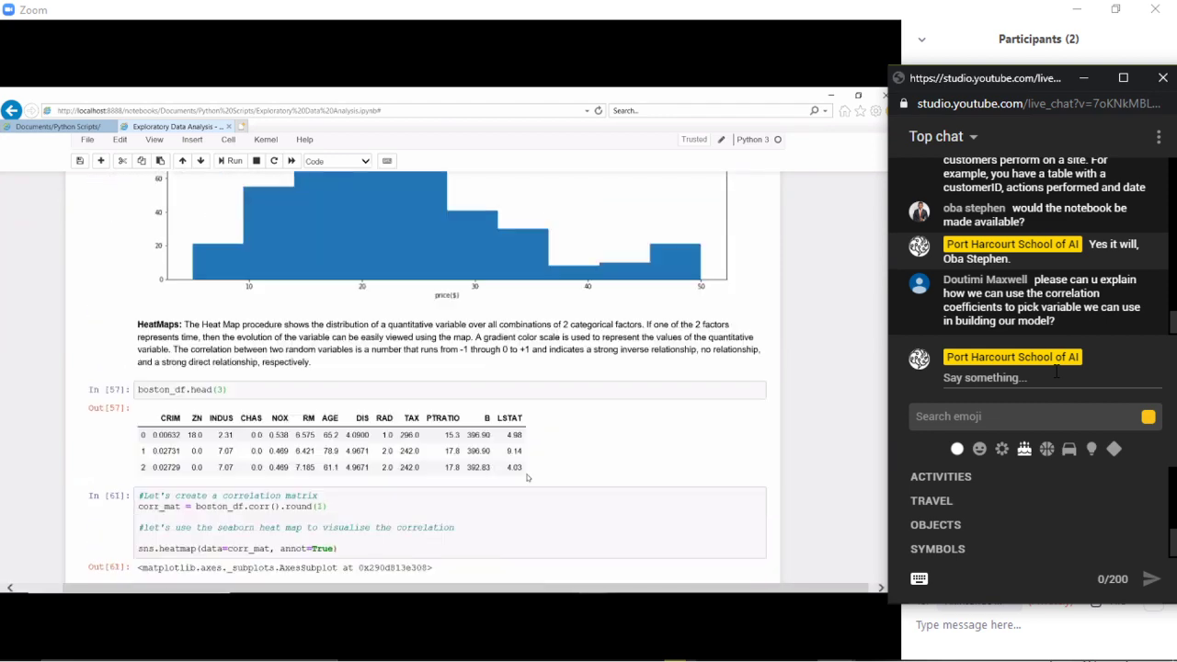
pyautogui.scroll(-3, 527, 478)
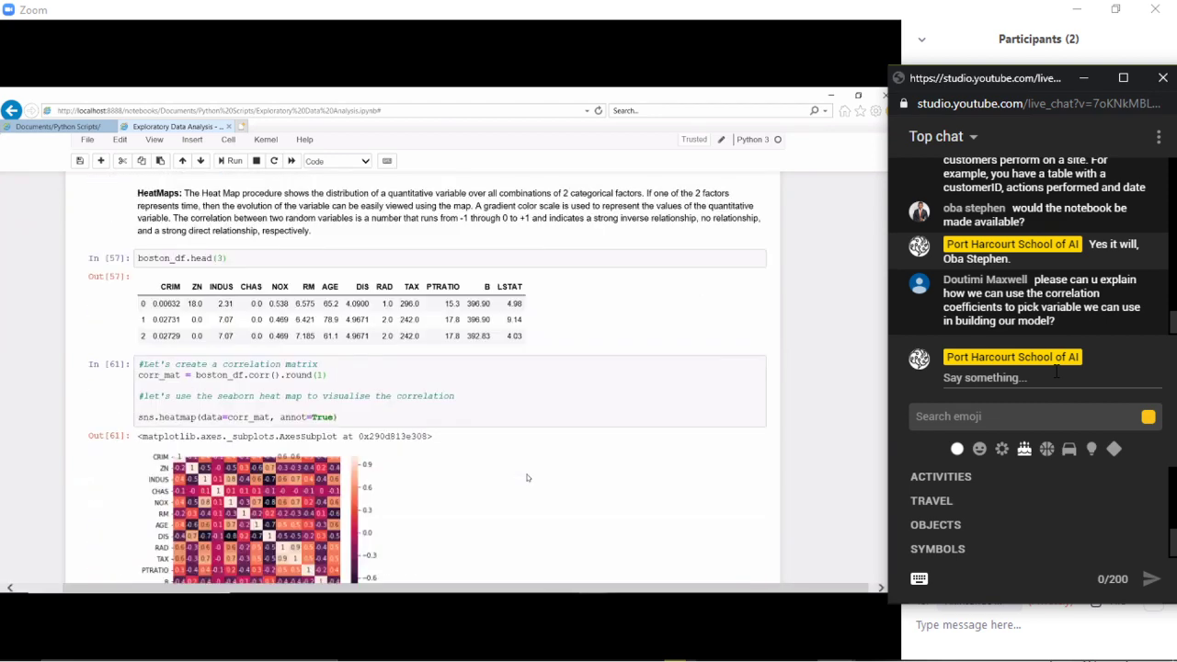
pyautogui.scroll(-2, 526, 477)
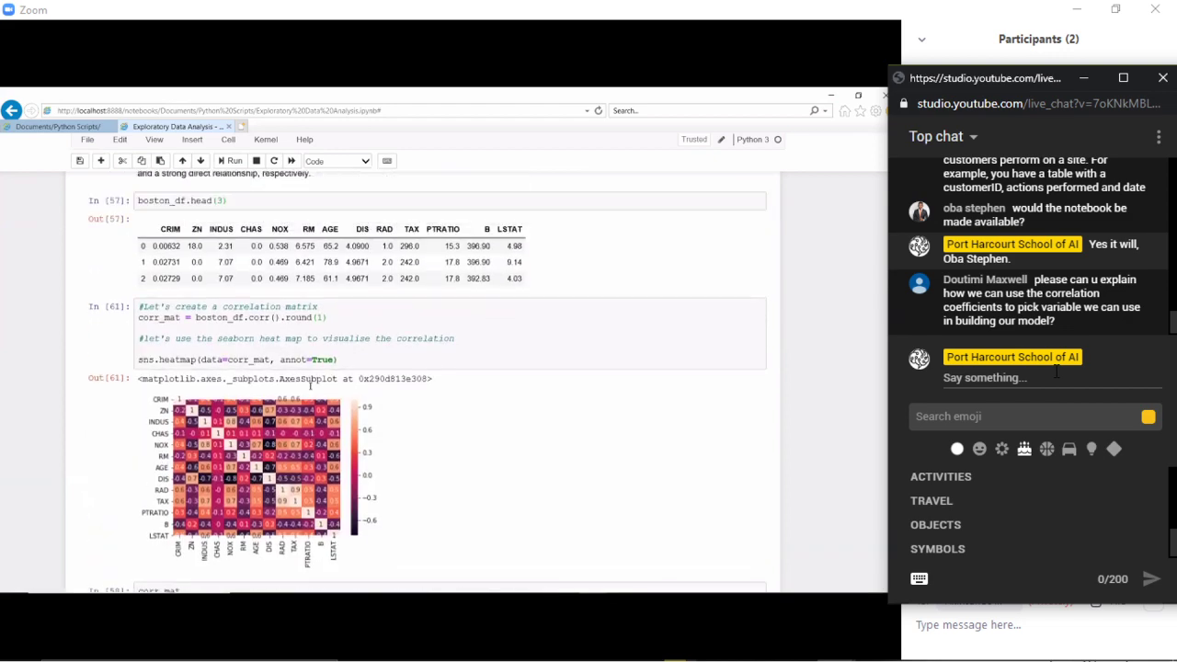
pyautogui.scroll(2, 310, 385)
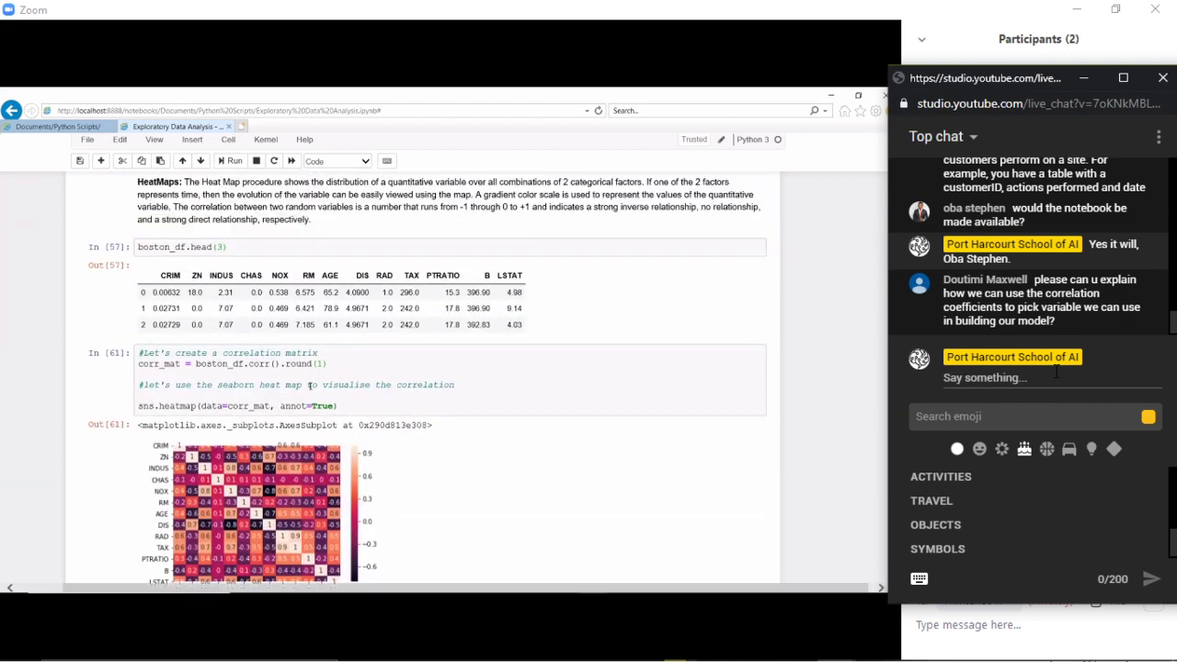
pyautogui.scroll(1, 310, 385)
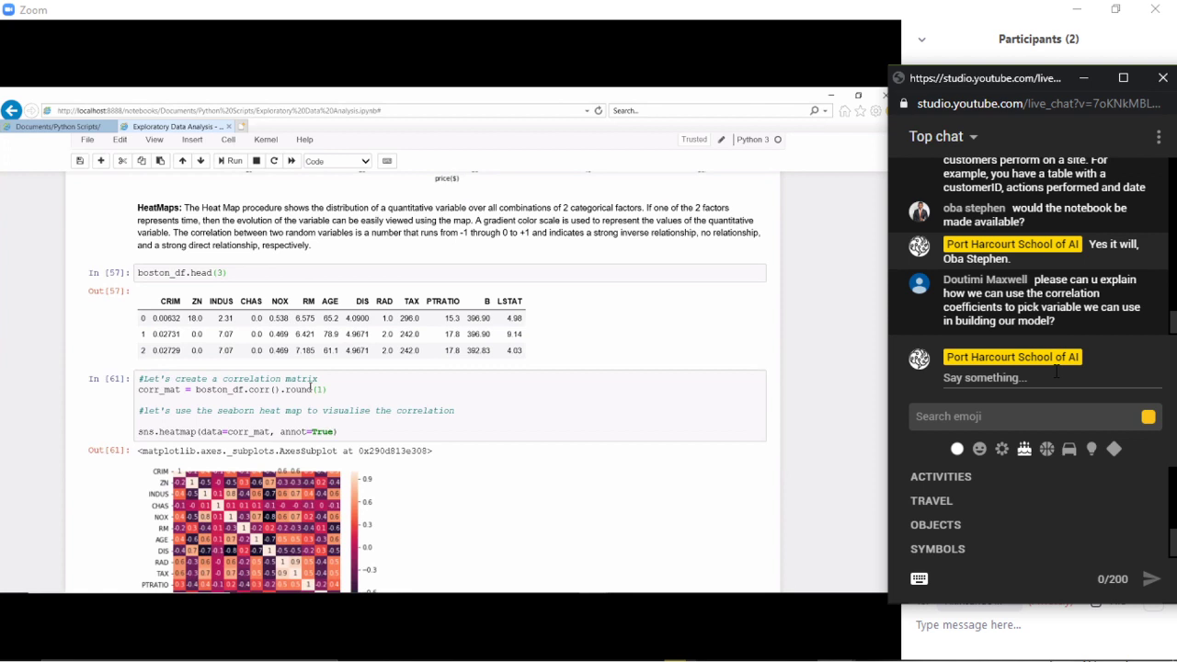
pyautogui.scroll(-1, 317, 386)
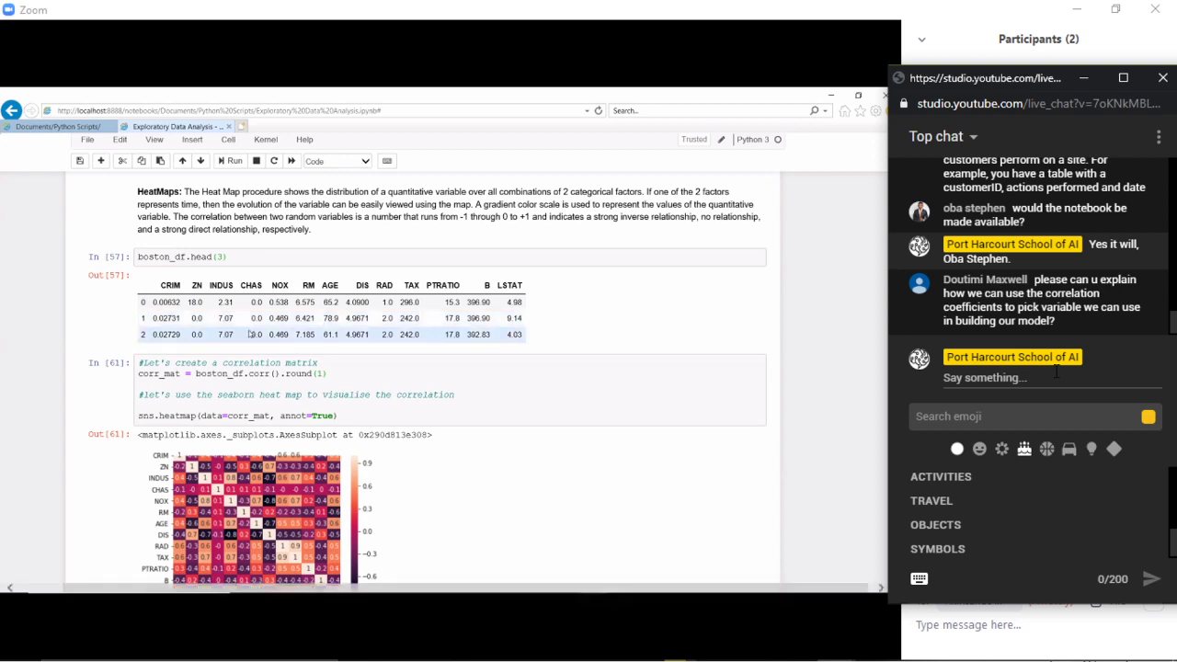
pyautogui.scroll(-5, 232, 377)
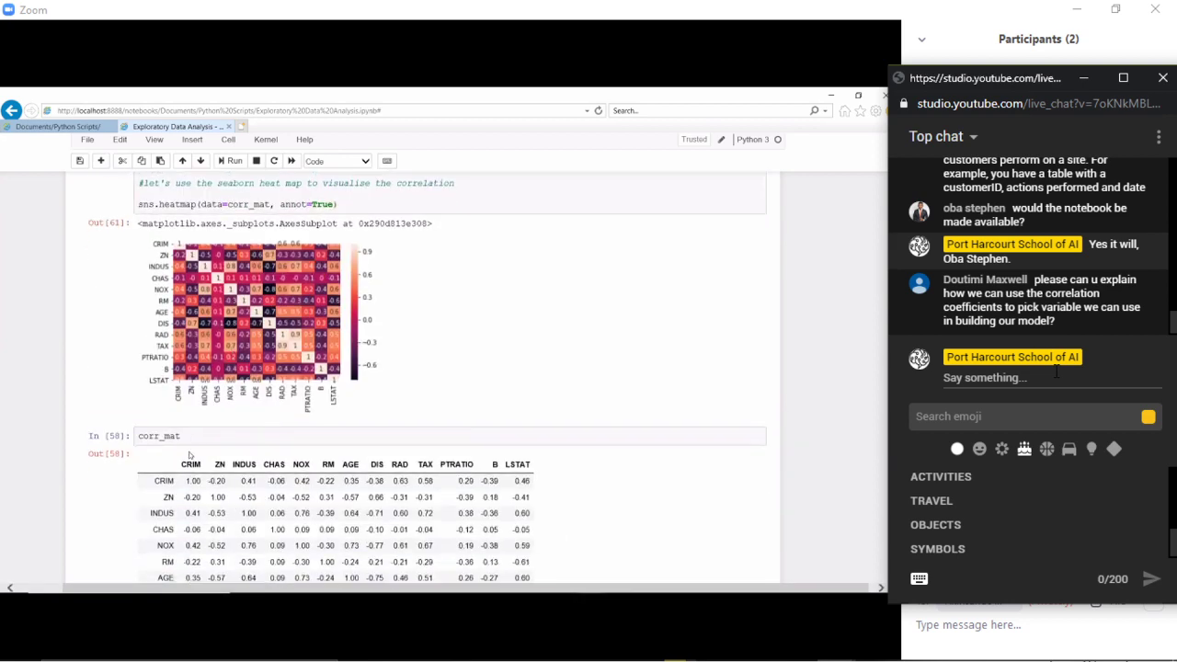
pyautogui.scroll(-1, 196, 457)
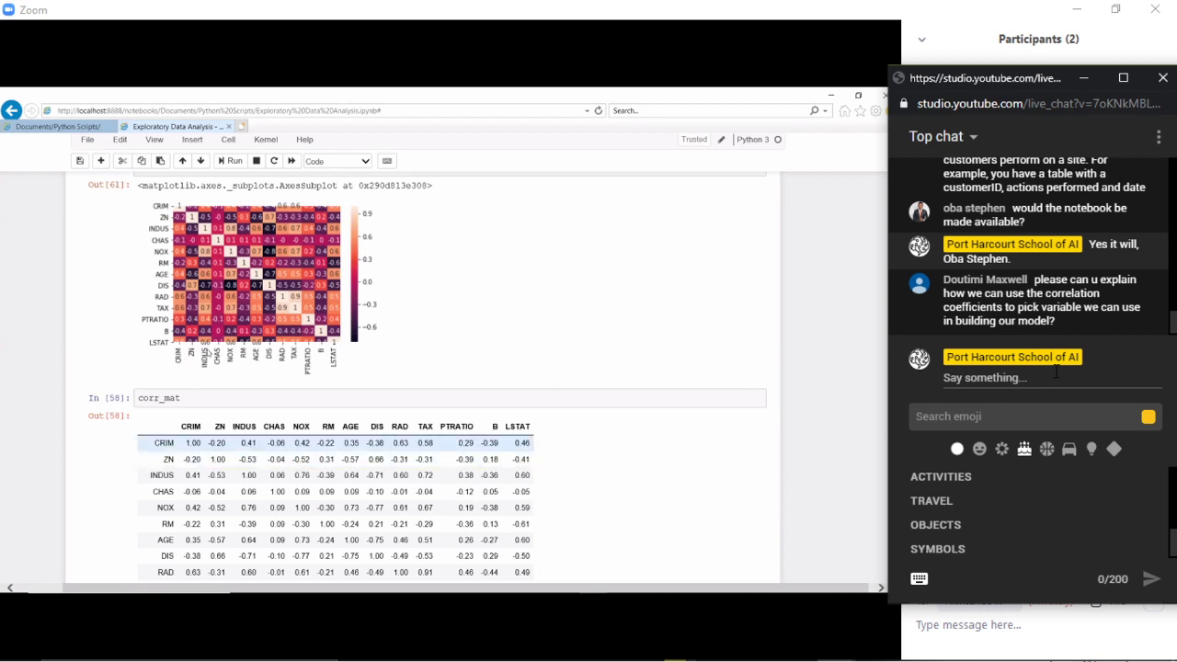
pyautogui.scroll(1, 160, 287)
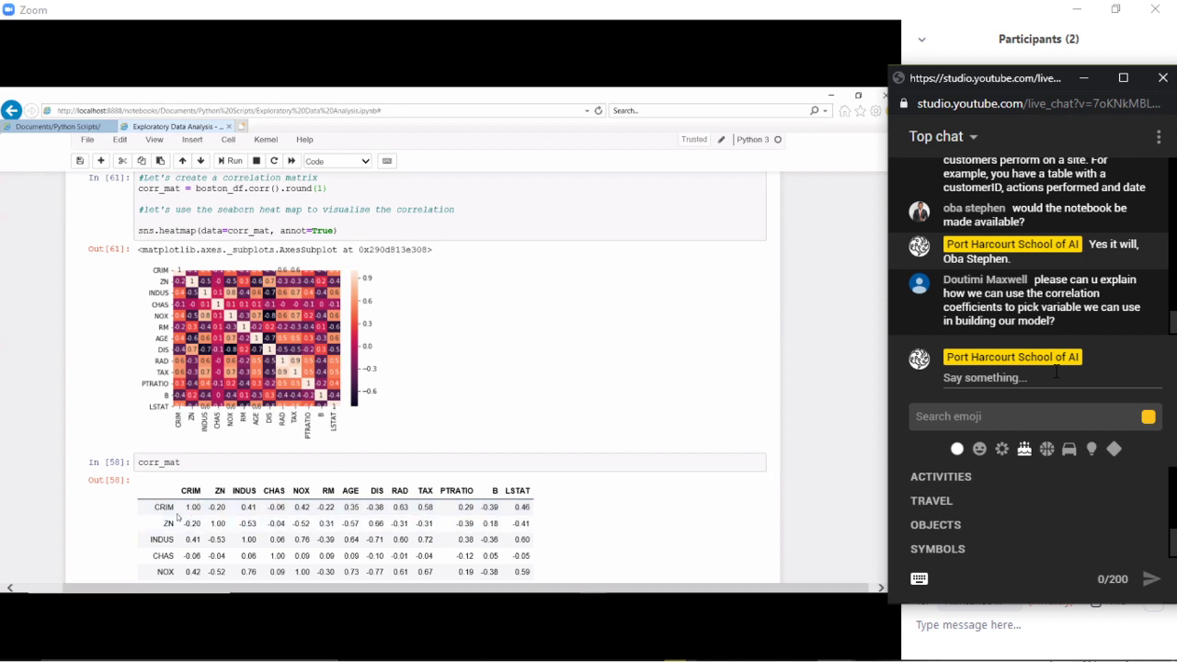
pyautogui.scroll(-2, 178, 518)
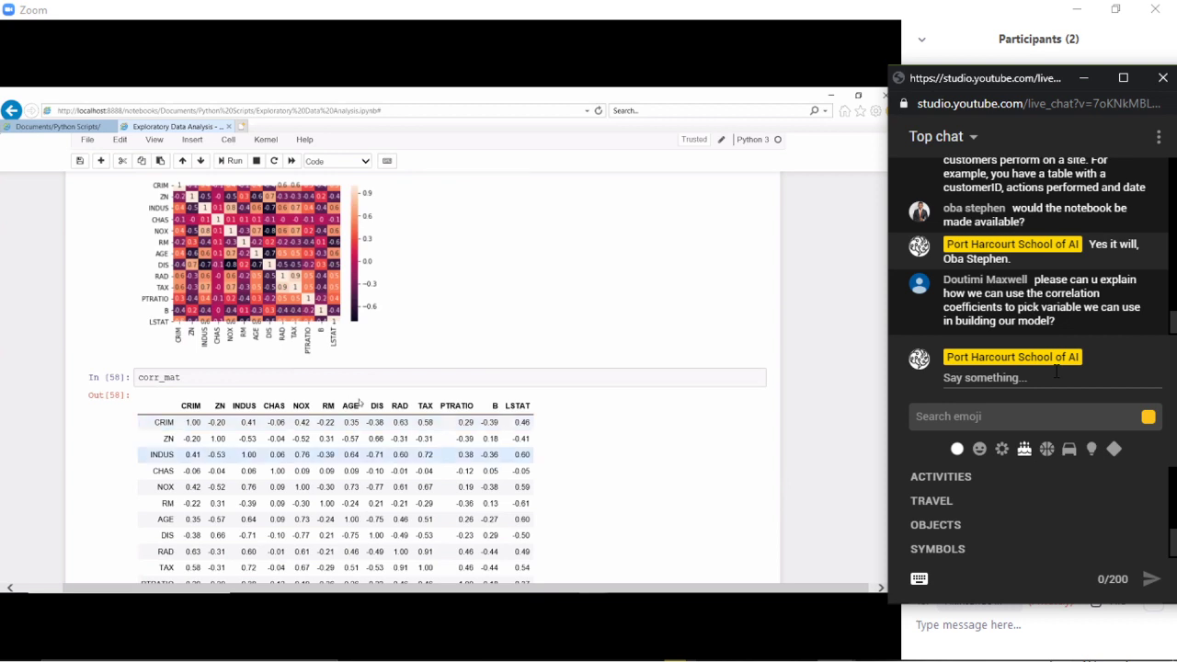
pyautogui.scroll(2, 359, 403)
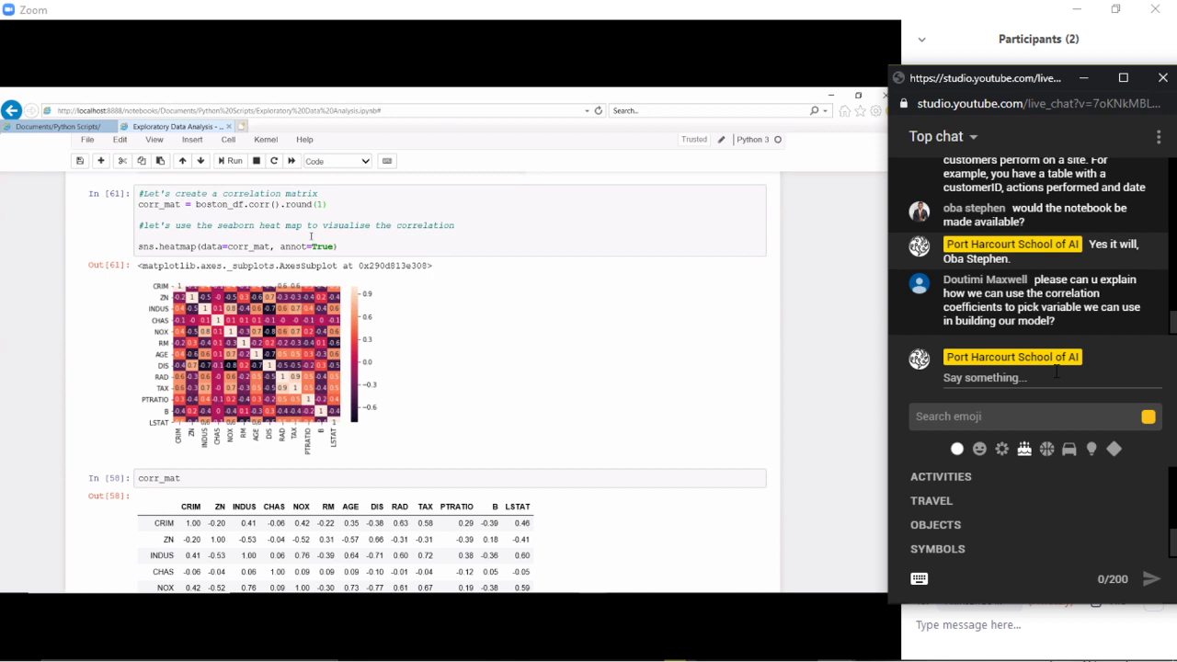
pyautogui.scroll(-3, 311, 237)
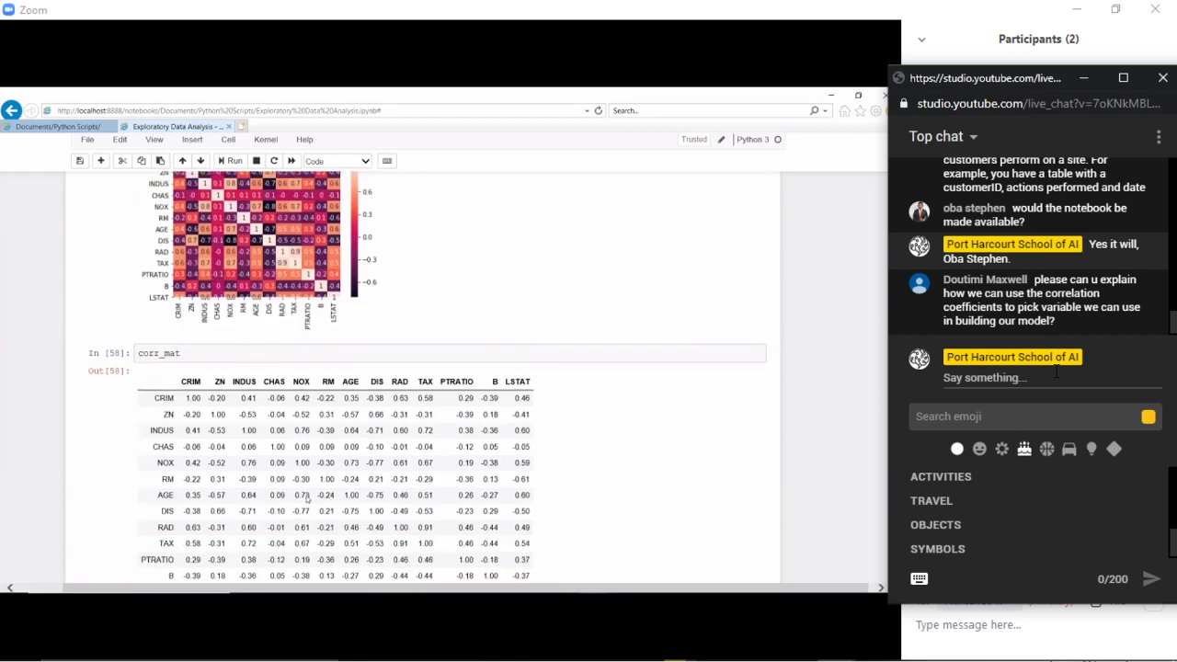
pyautogui.scroll(2, 164, 339)
pyautogui.scroll(-1, 164, 338)
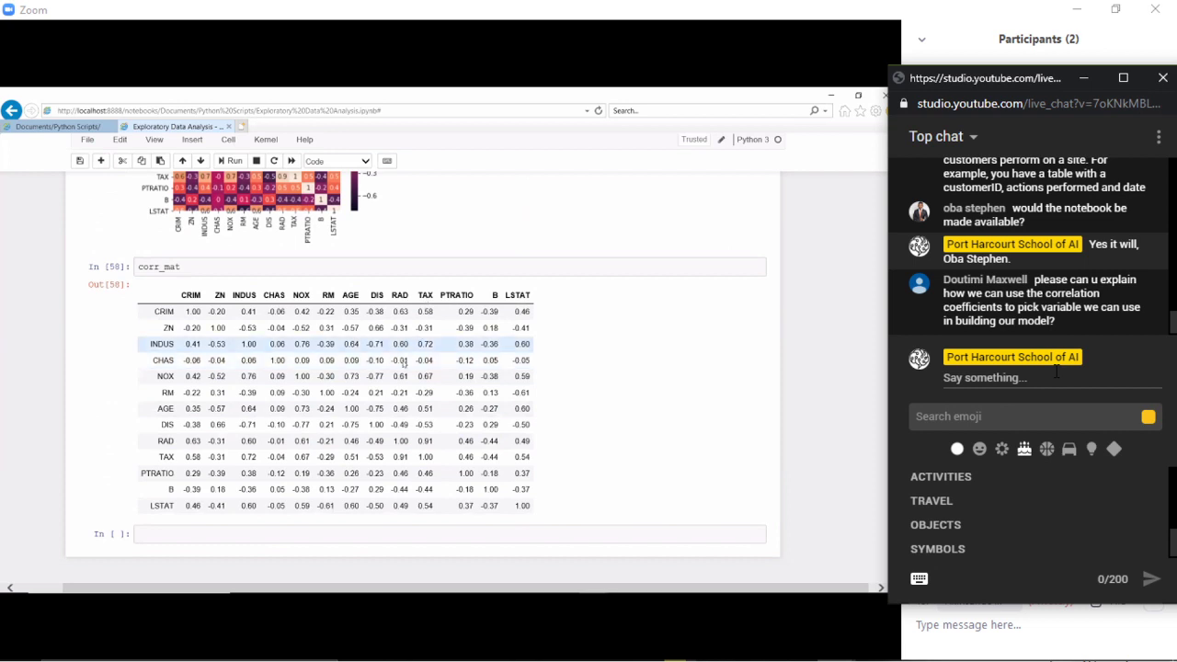
pyautogui.click(402, 364)
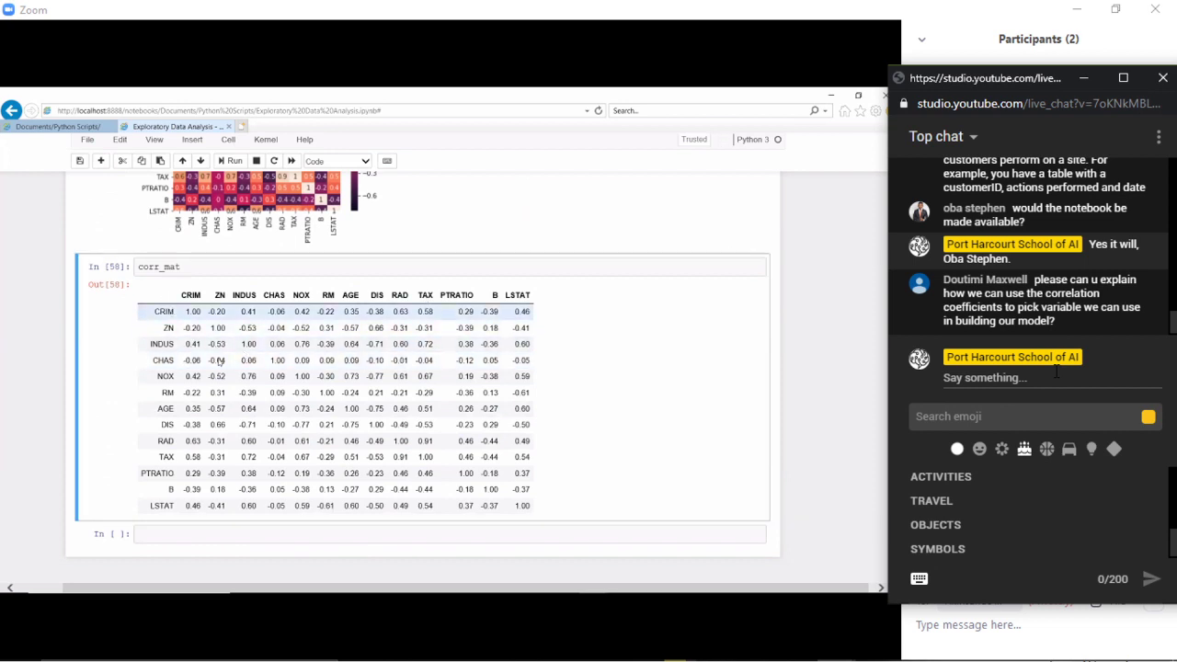
pyautogui.scroll(3, 220, 361)
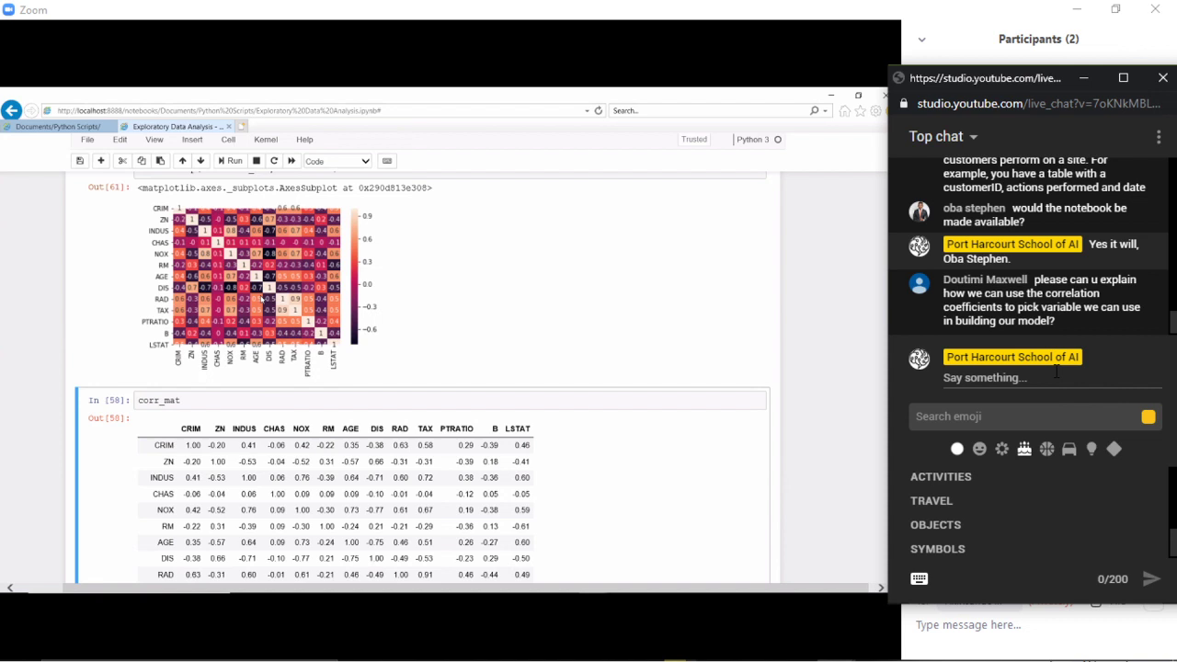
# - Scroll the notebook up to show the corr_mat and sns.heatmap code lines
pyautogui.scroll(1, 262, 301)
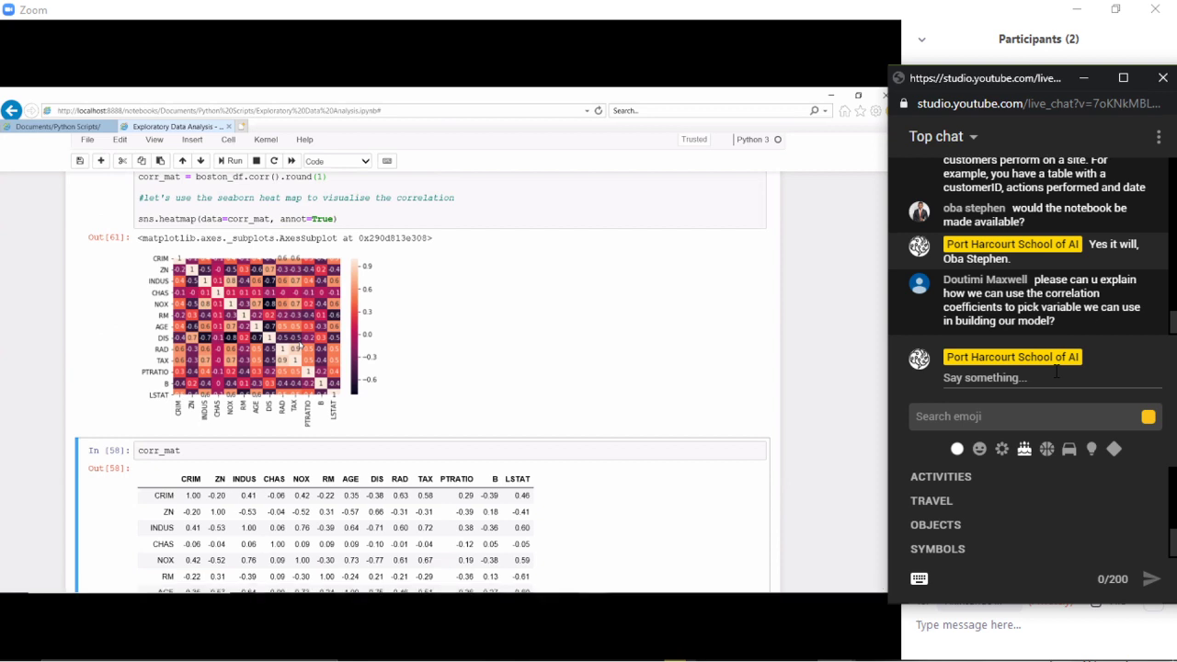
pyautogui.moveTo(764, 501)
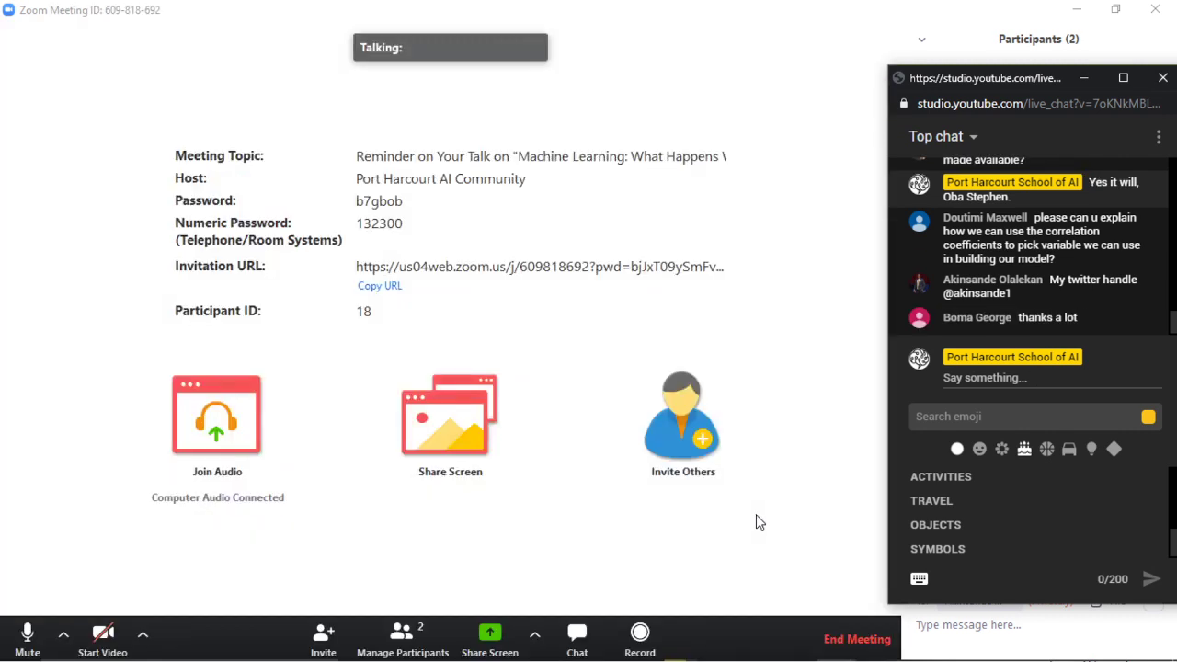
# - Post 'Thank you everyone for joining in. Relevant links will be available before the end of the day.'
pyautogui.click(970, 377)
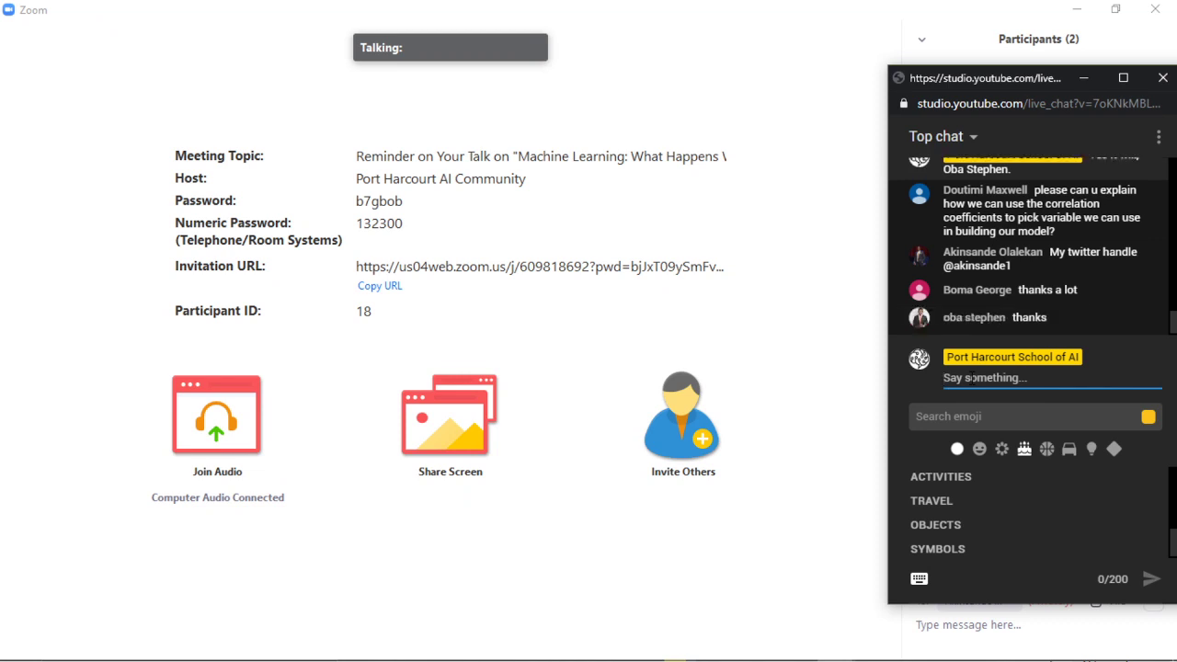
pyautogui.write('Thank you everyo')
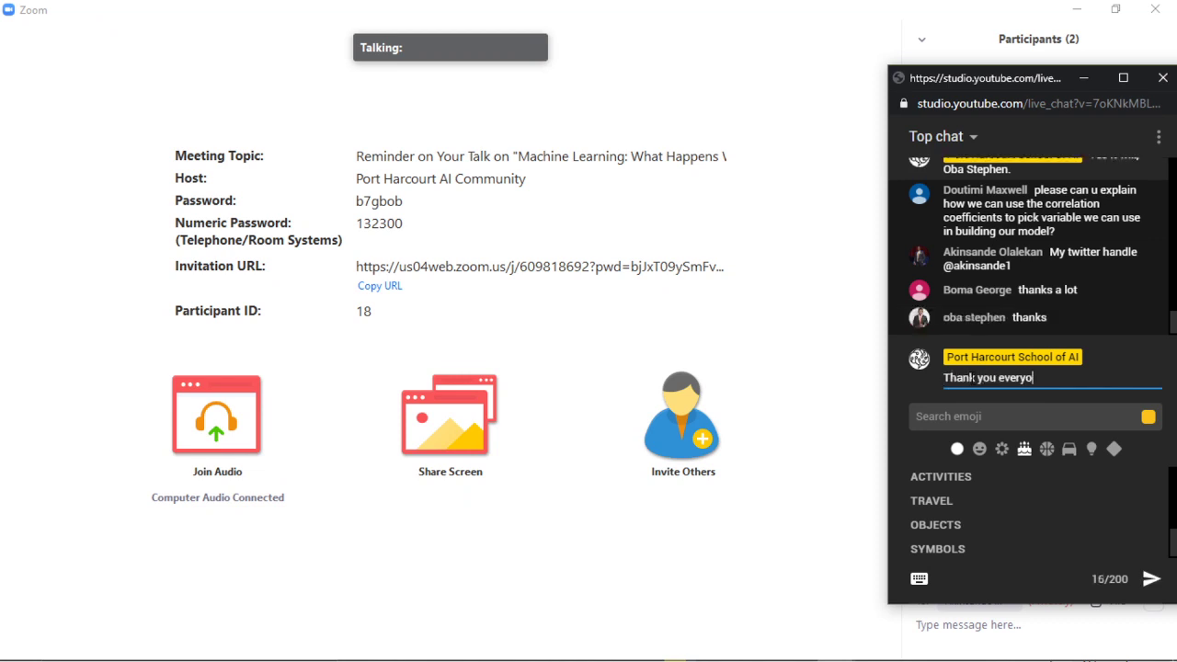
pyautogui.write('ne for joining in. Links wi')
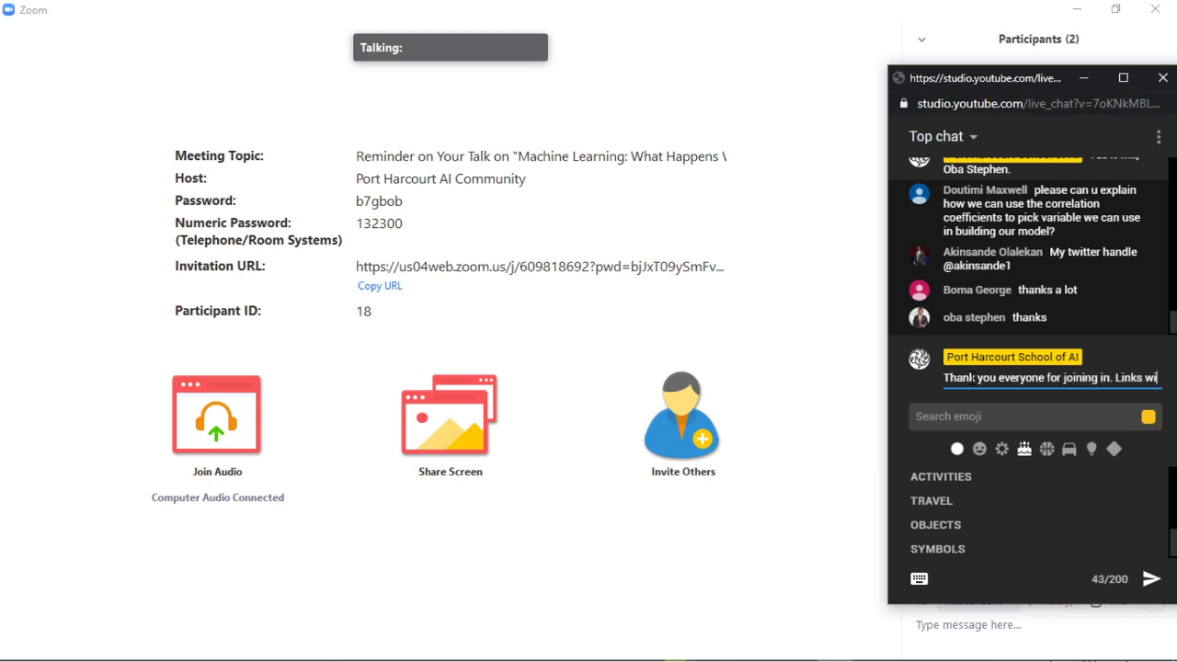
pyautogui.write('ll be availa')
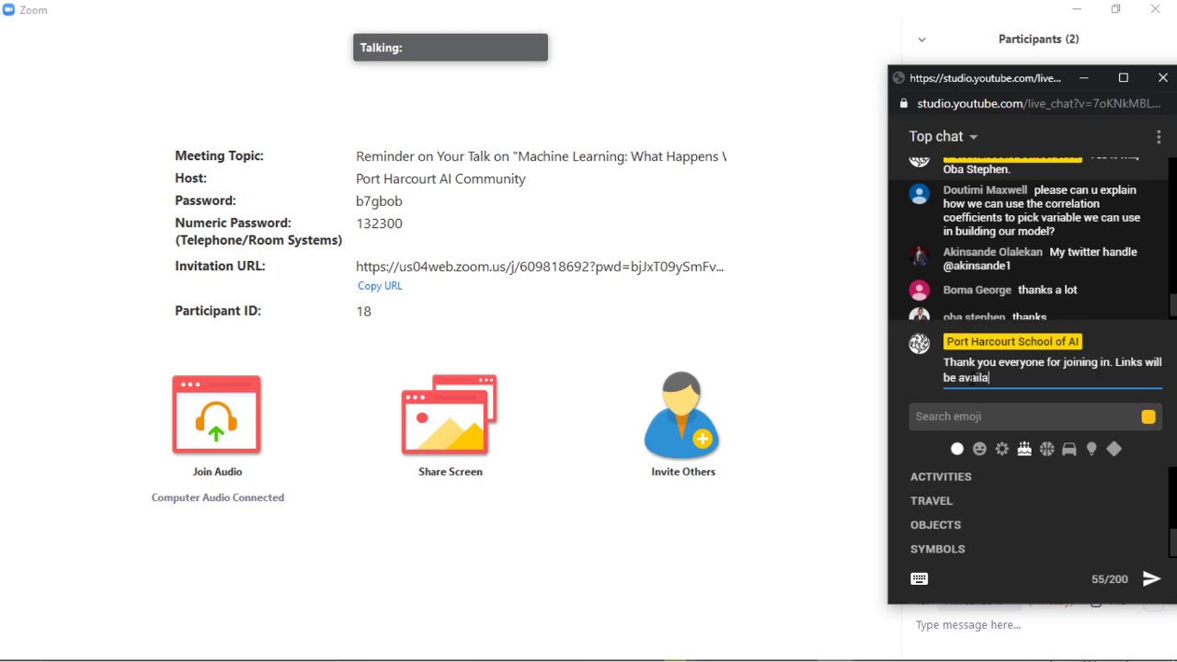
pyautogui.write('ble before')
pyautogui.write('he end of the day')
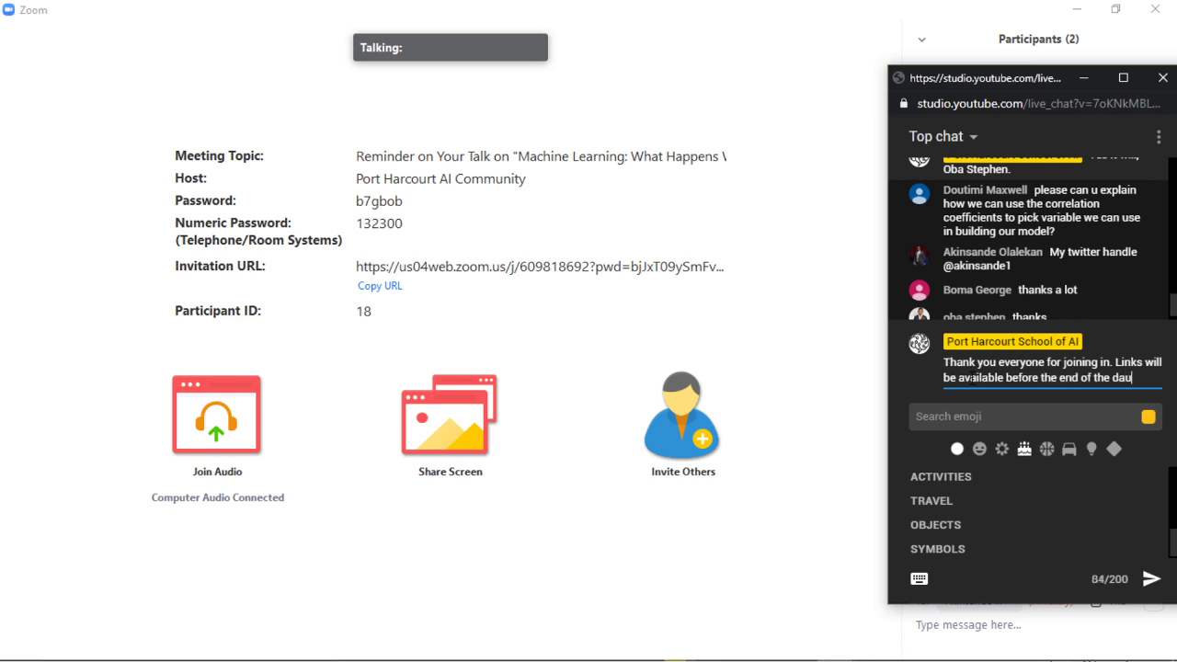
pyautogui.press('BackSpace')
pyautogui.write('y.')
pyautogui.click(1116, 362)
pyautogui.write('Re')
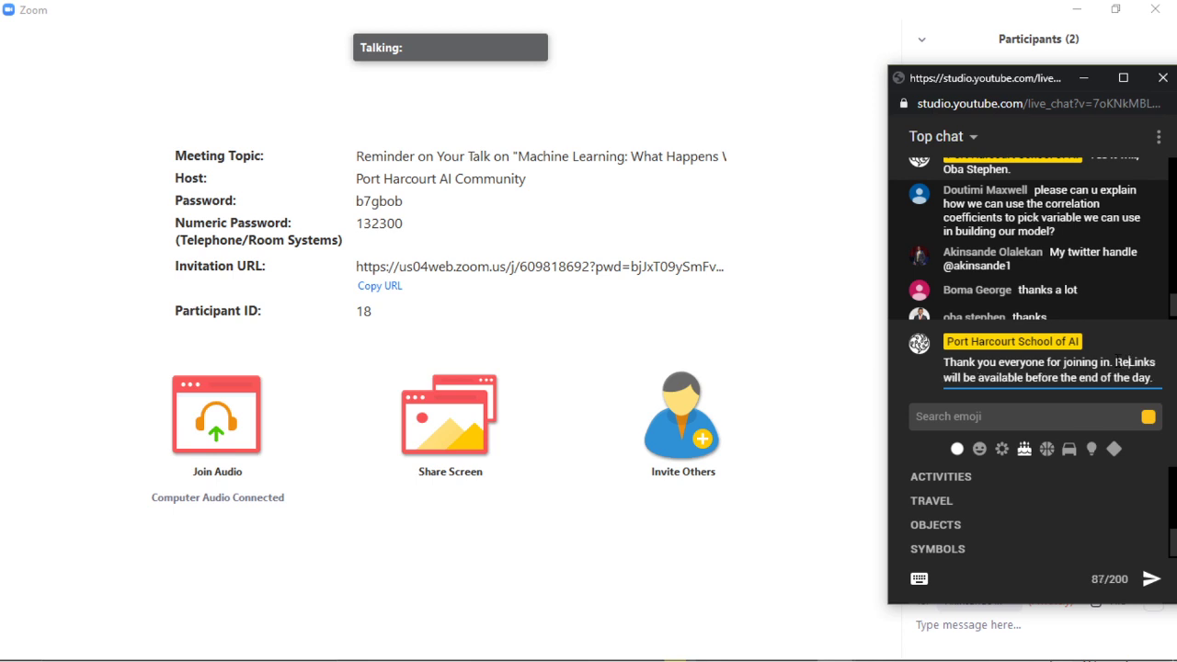
pyautogui.write('levant')
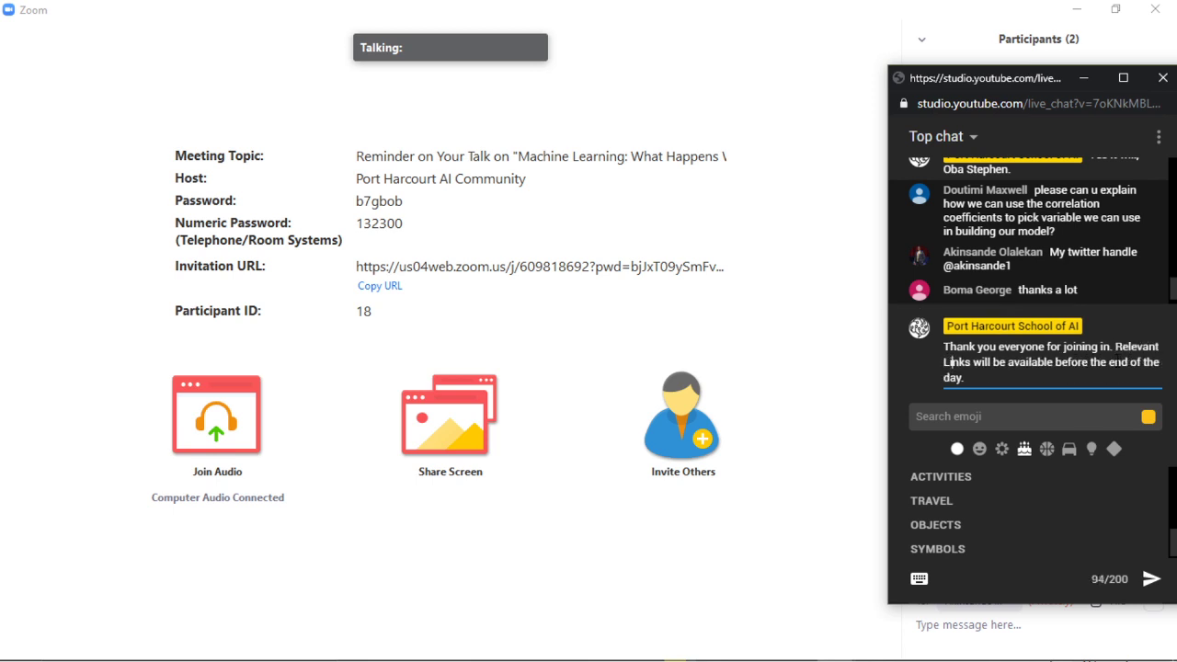
pyautogui.press('Delete')
pyautogui.write('l')
pyautogui.press('Return')
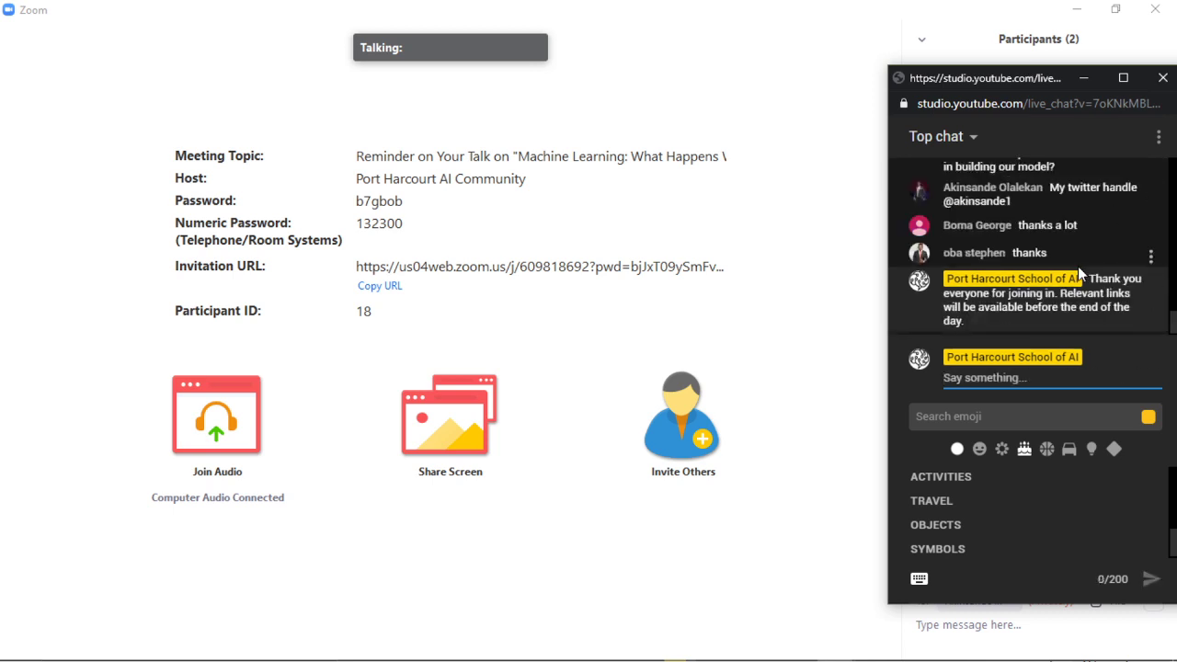
pyautogui.hotkey('alt', 'Tab')
pyautogui.hotkey('alt', 'Tab')
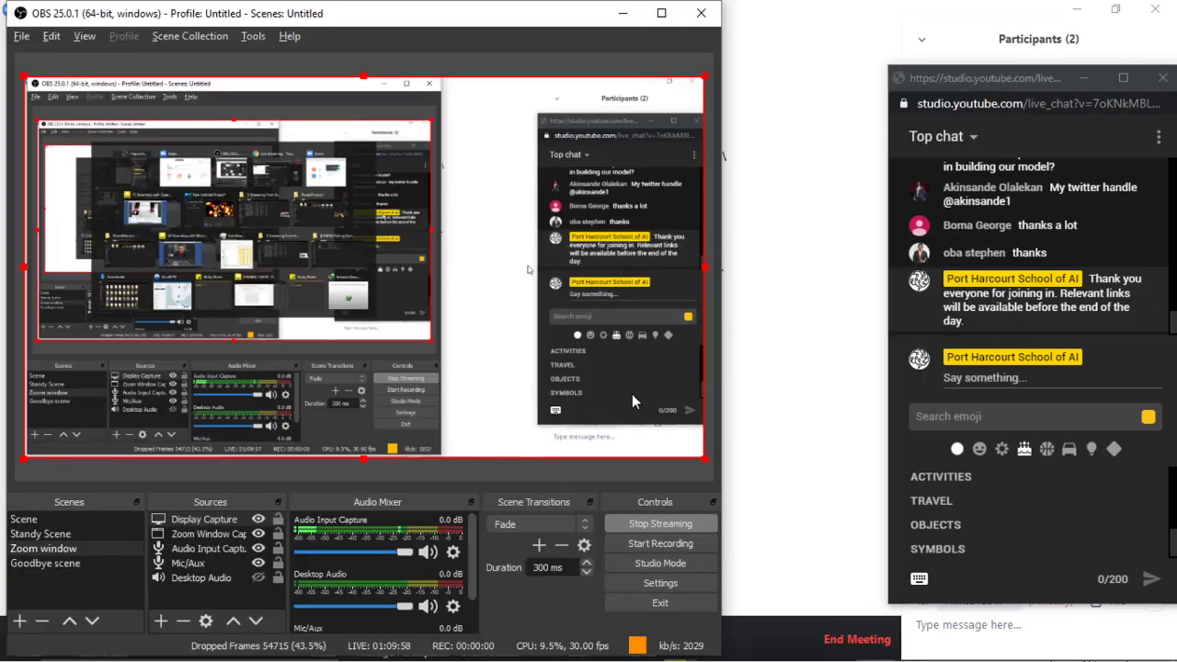